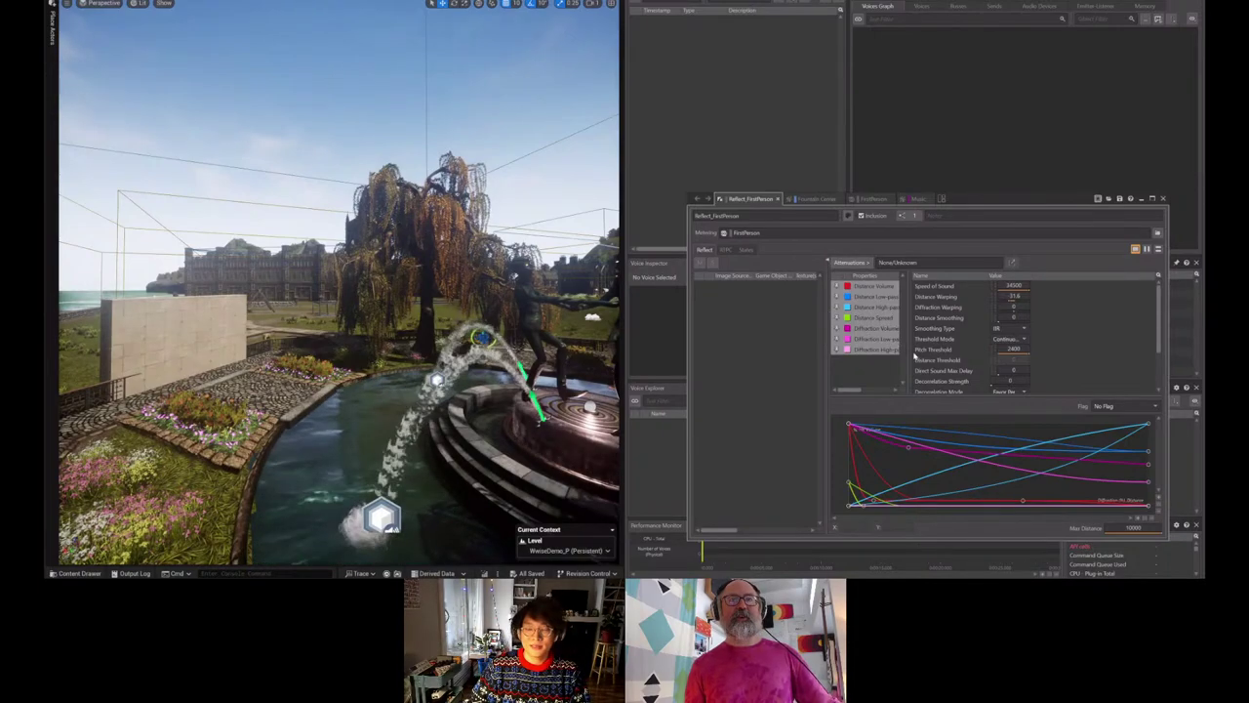
- Widen the attenuation curve list of Reflect_FirstPerson so that its property names and Curve column fit
{"action": "left_click_drag", "start_coordinate": [907, 353], "coordinate": [996, 360]}
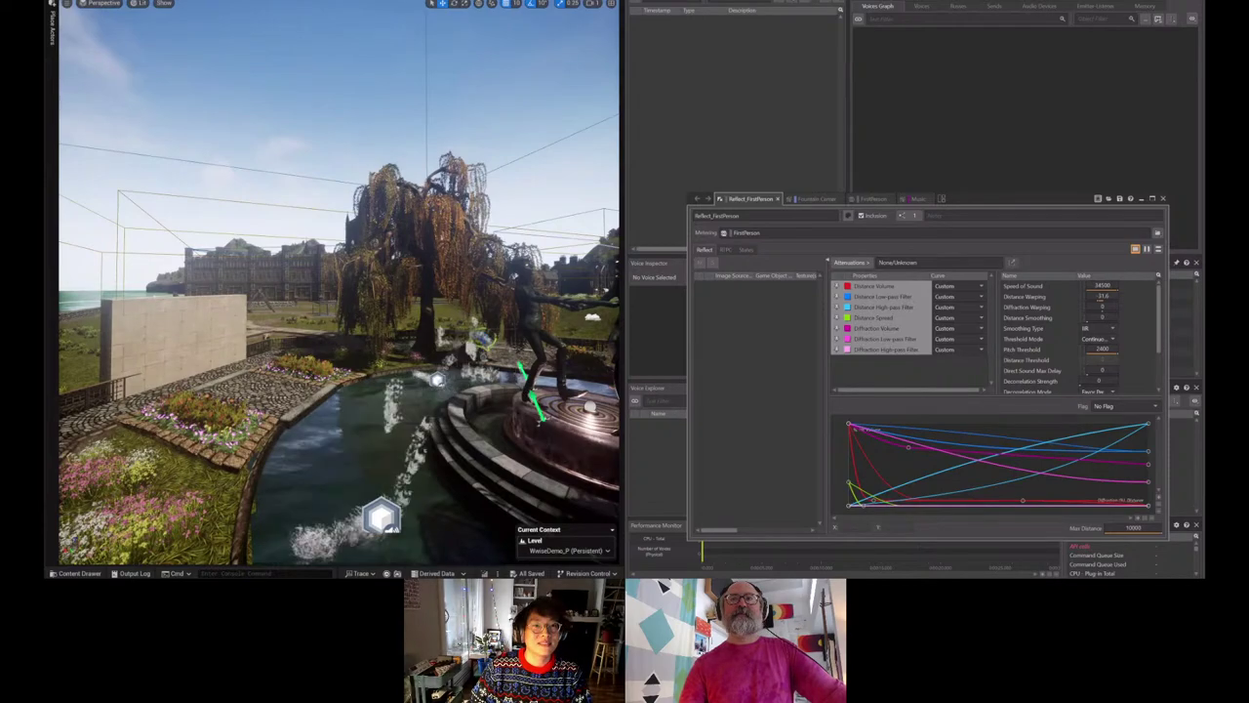
- Play the level in the editor and teleport the player to the Park
{"action": "key", "text": "alt+p"}
{"action": "key", "text": "w"}
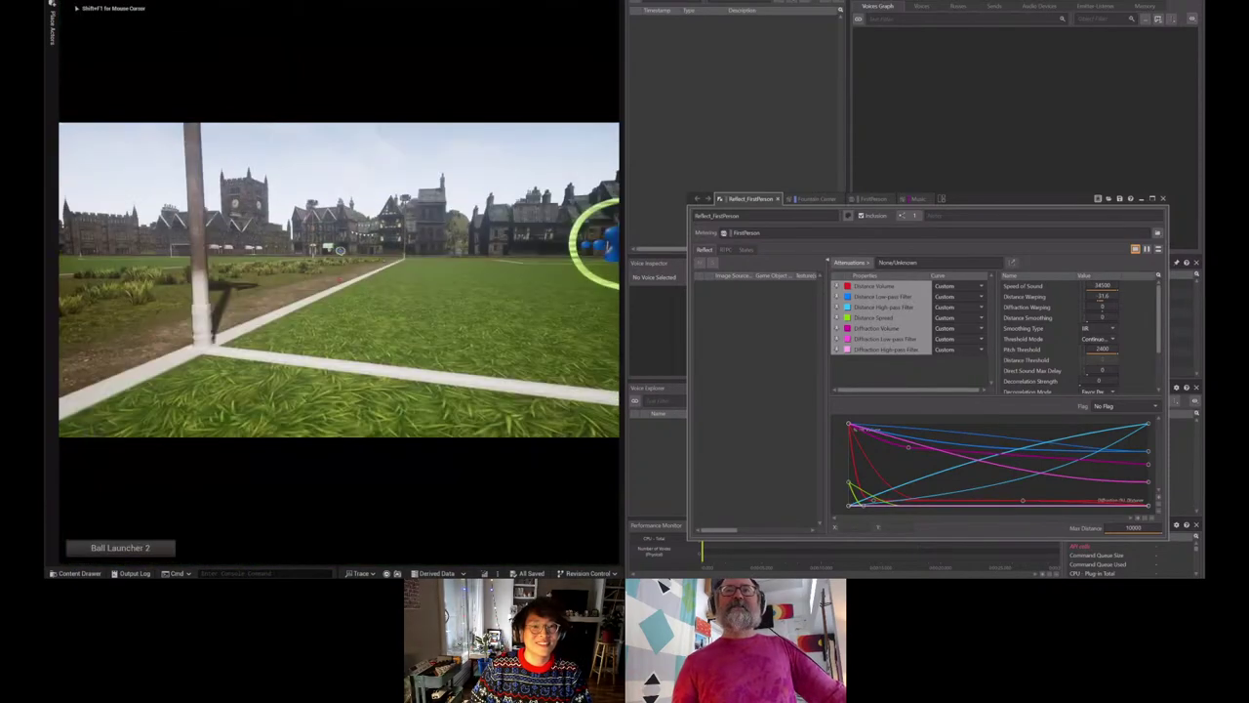
{"action": "key", "text": "shift+F1"}
{"action": "mouse_move", "coordinate": [162, 16]}
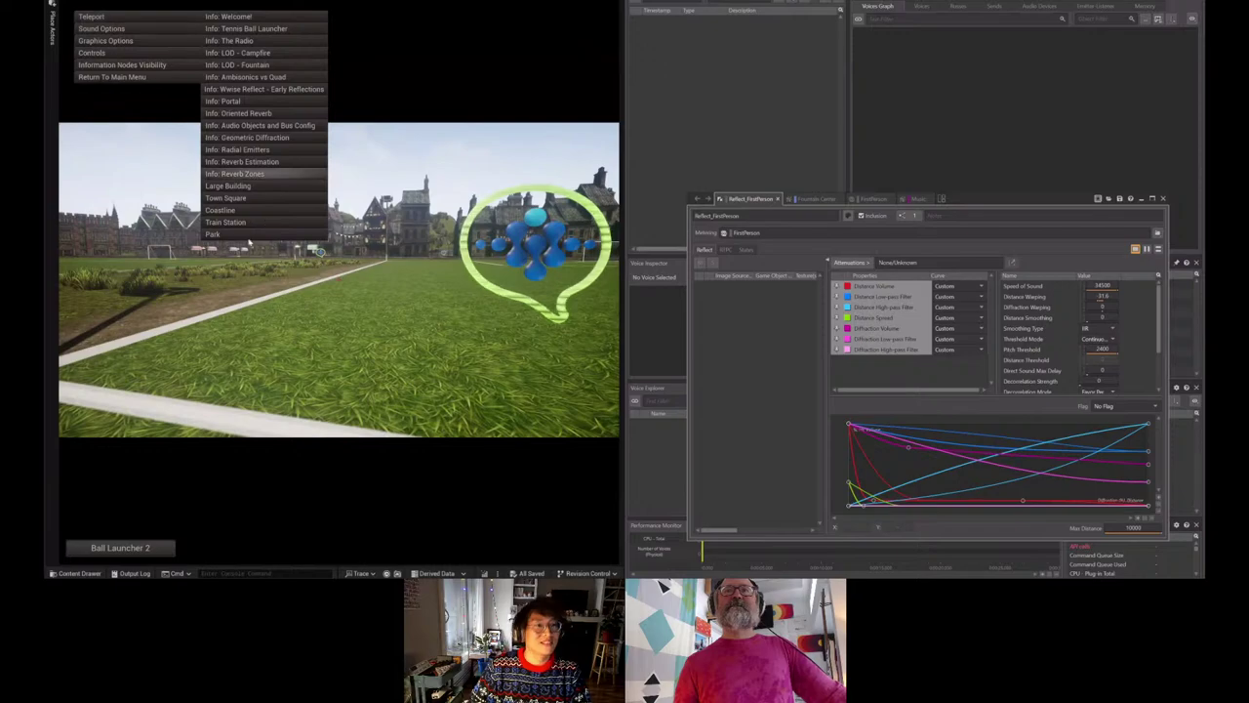
{"action": "left_click", "coordinate": [215, 234]}
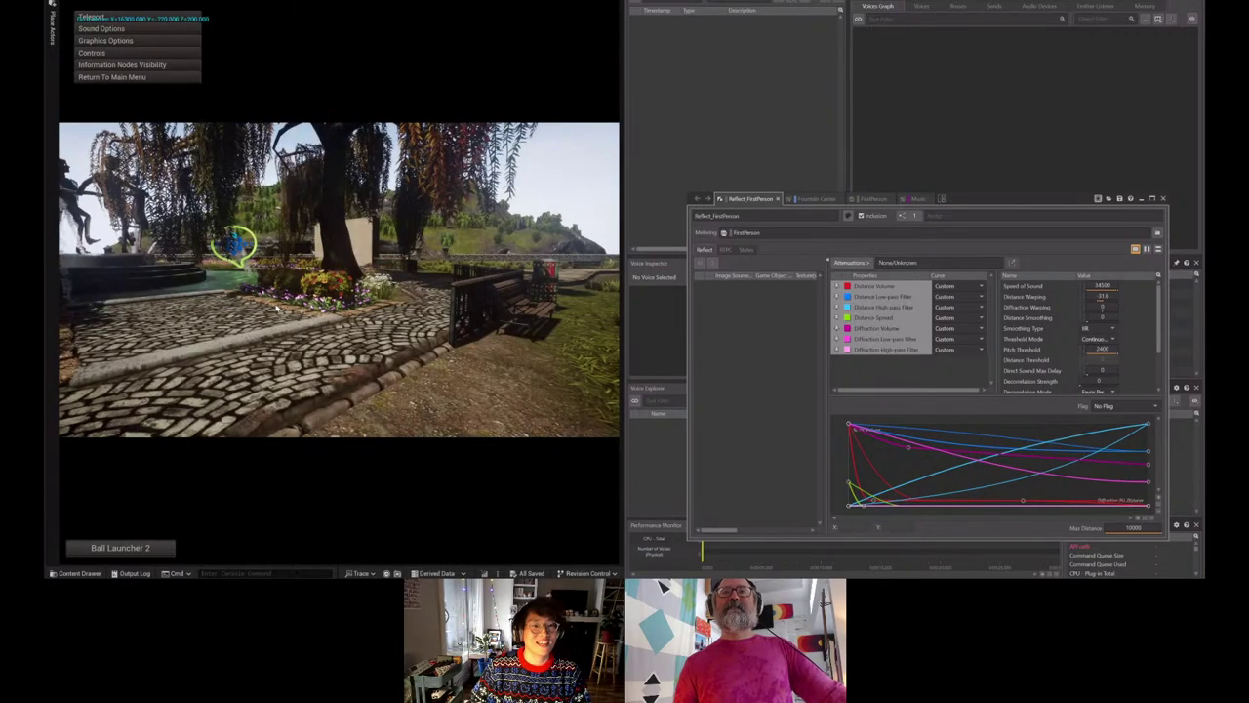
- Walk the player toward the park fountain and back out onto the grass beyond the bench
{"action": "left_click", "coordinate": [276, 310]}
{"action": "key", "text": "w"}
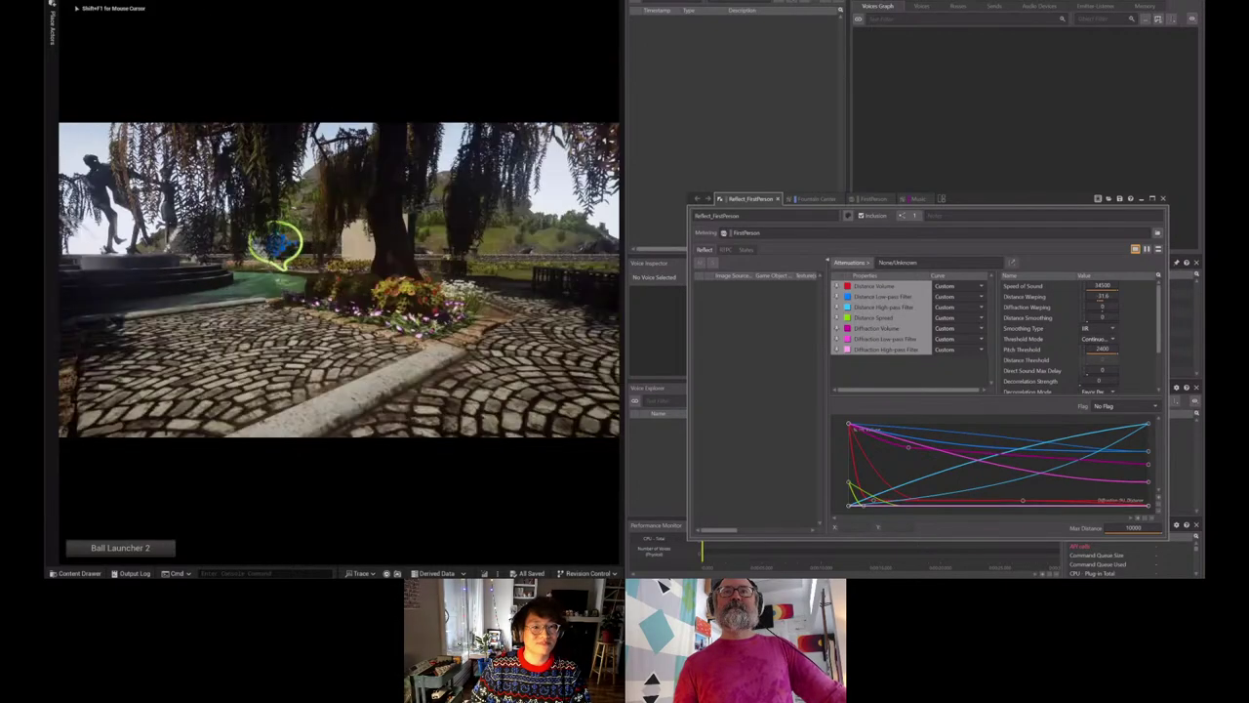
{"action": "key", "text": "Tab"}
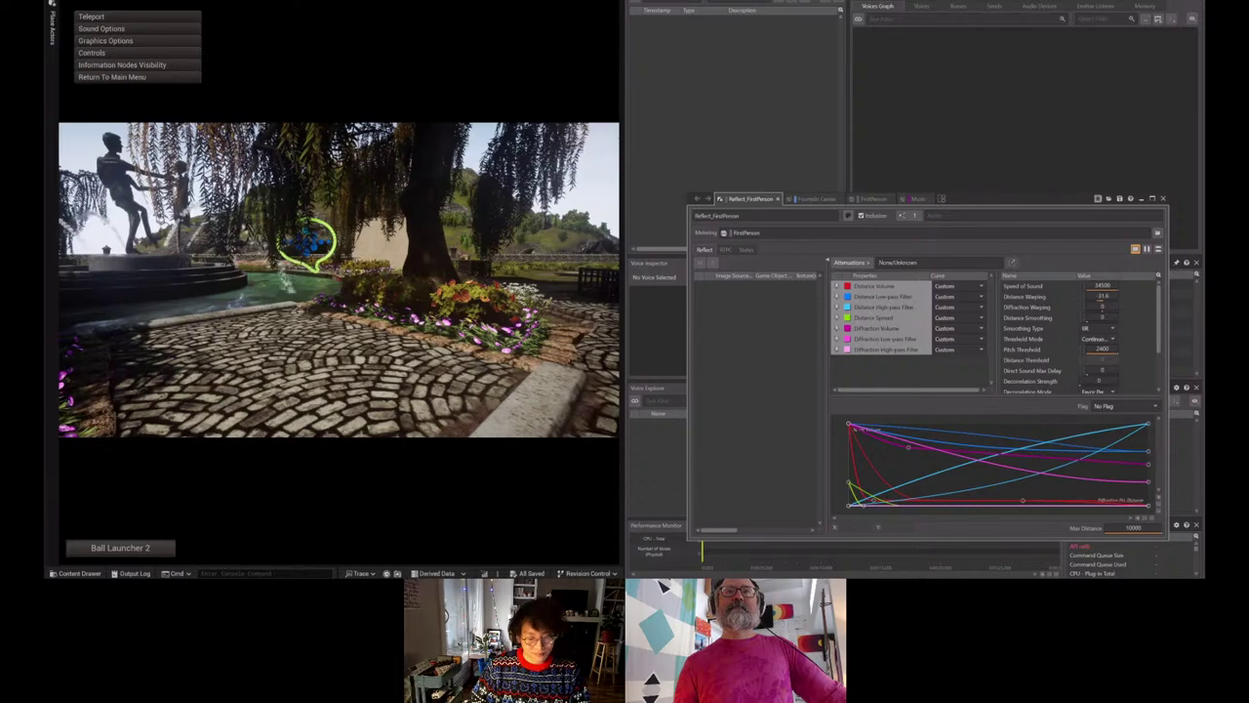
{"action": "key", "text": "Tab"}
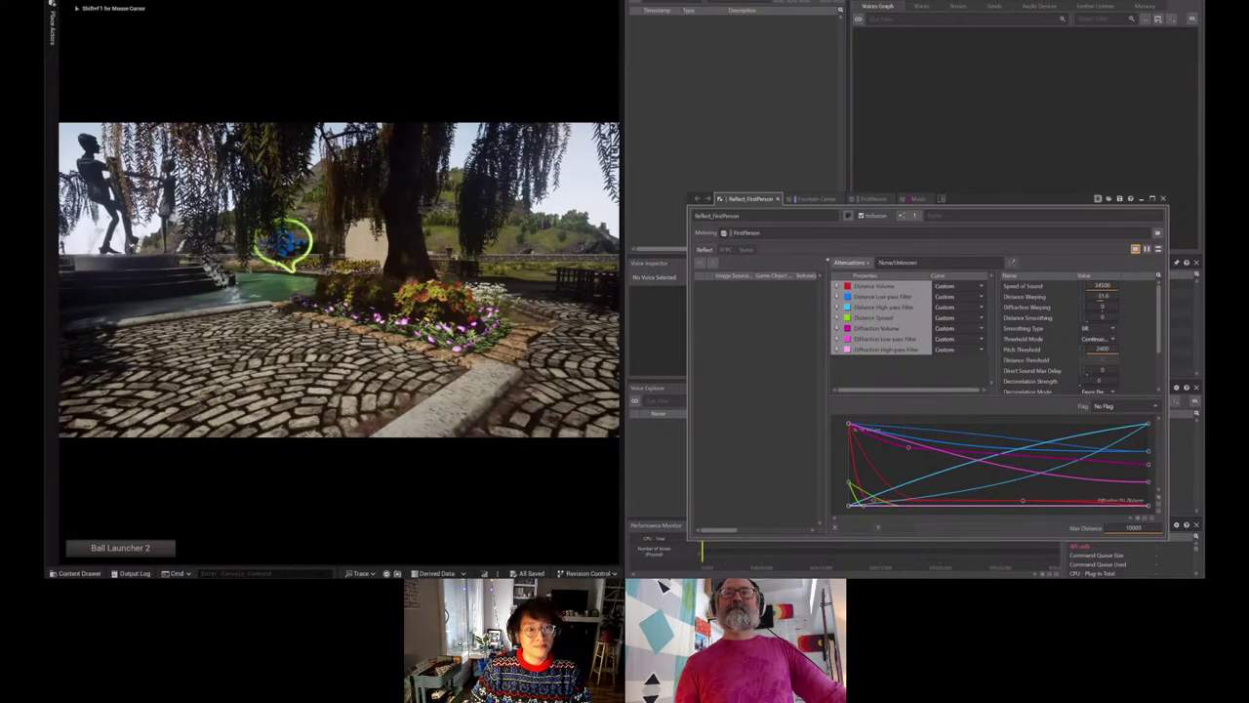
{"action": "key", "text": "s"}
{"action": "key", "text": "d"}
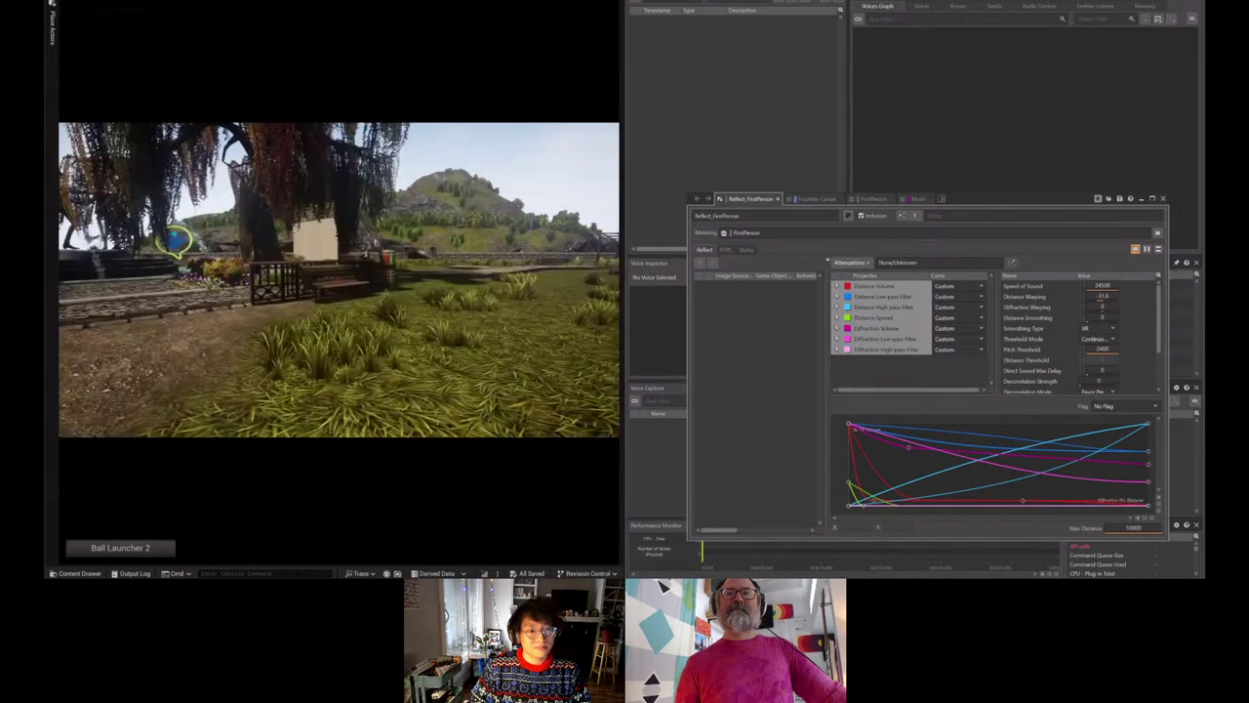
- Connect Wwise to the running game listed as Ready, using Profile and Edit (Sync All Modified Objects)
{"action": "key", "text": "shift+F1"}
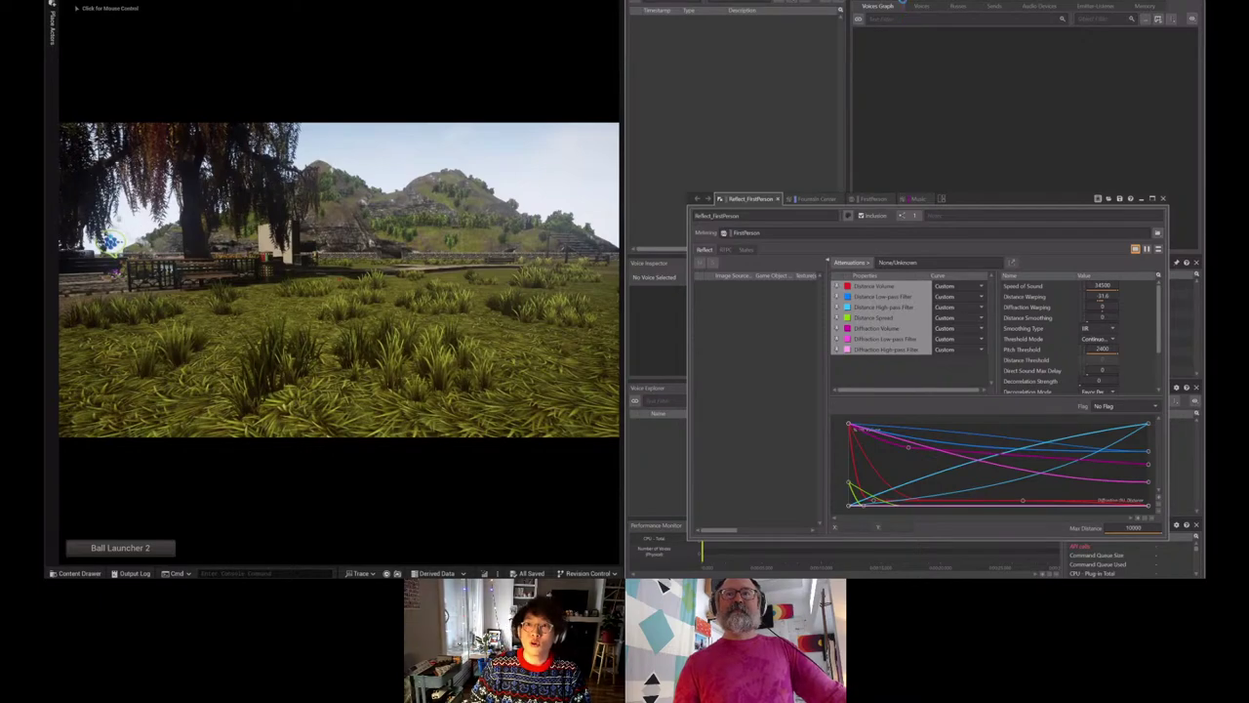
{"action": "left_click", "coordinate": [419, 381]}
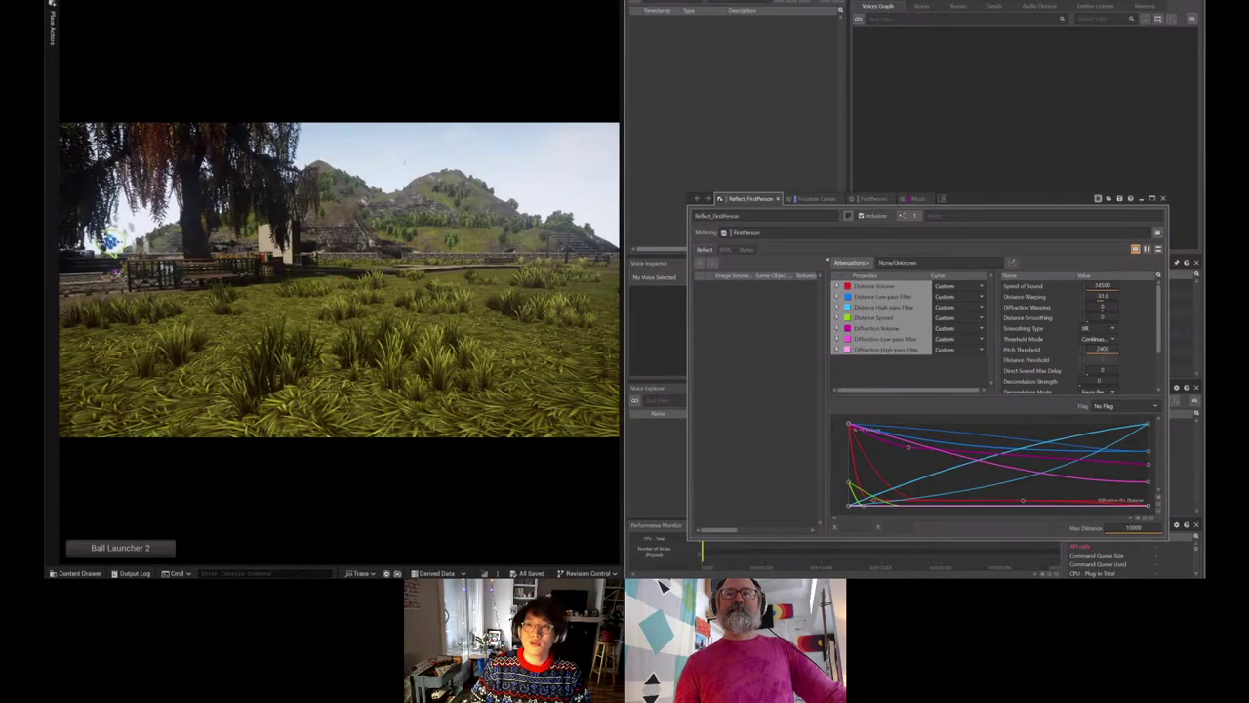
{"action": "left_click", "coordinate": [879, 2]}
{"action": "left_click", "coordinate": [823, 204]}
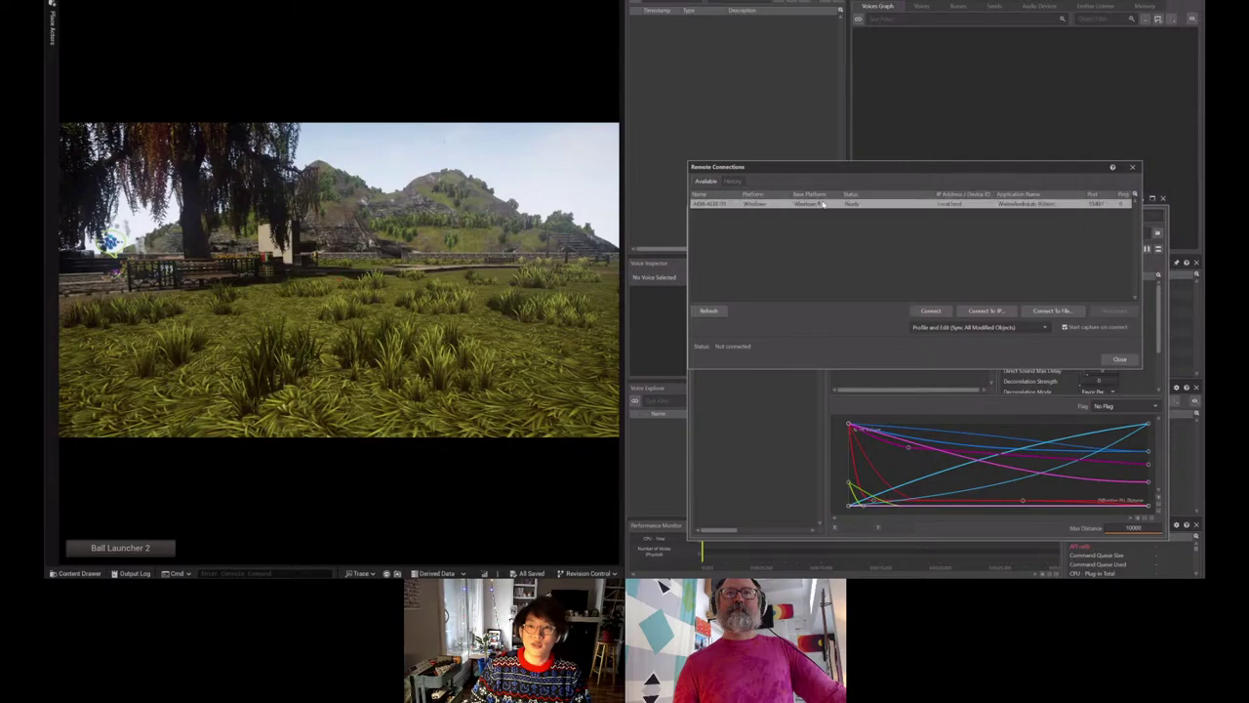
{"action": "left_click", "coordinate": [932, 310]}
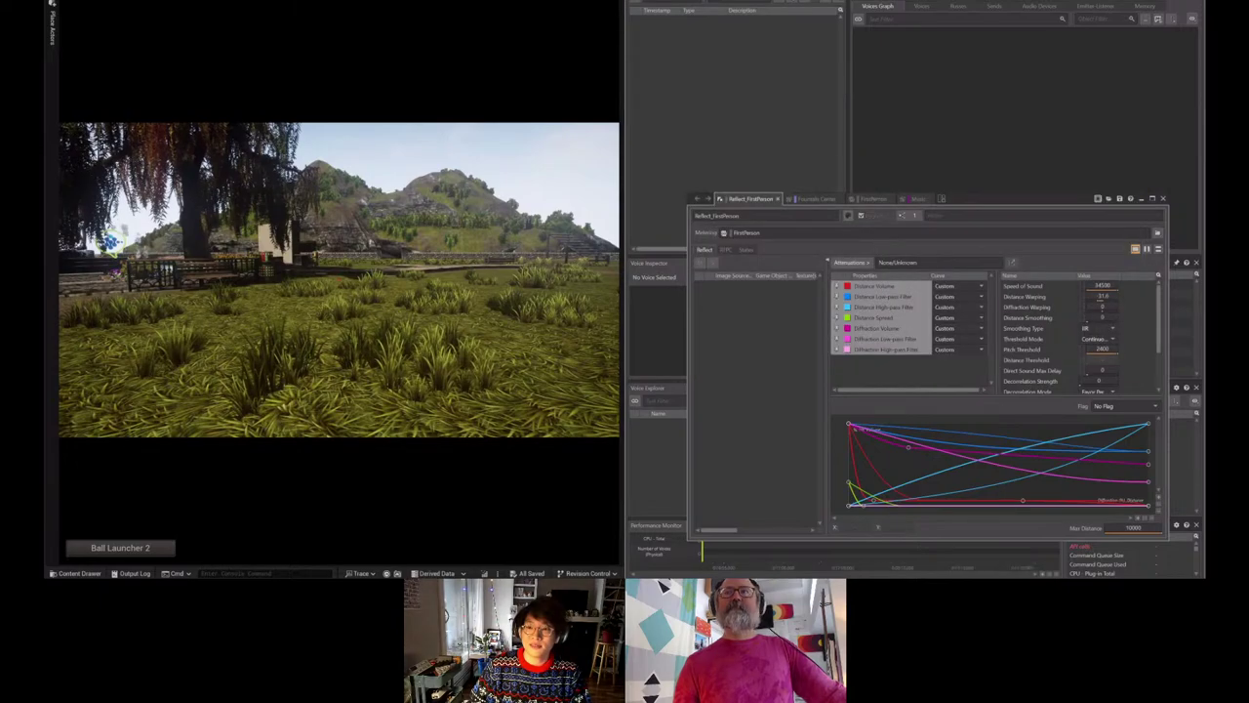
- Open the Fountain Center sound in the property editor and solo it
{"action": "left_click", "coordinate": [815, 198]}
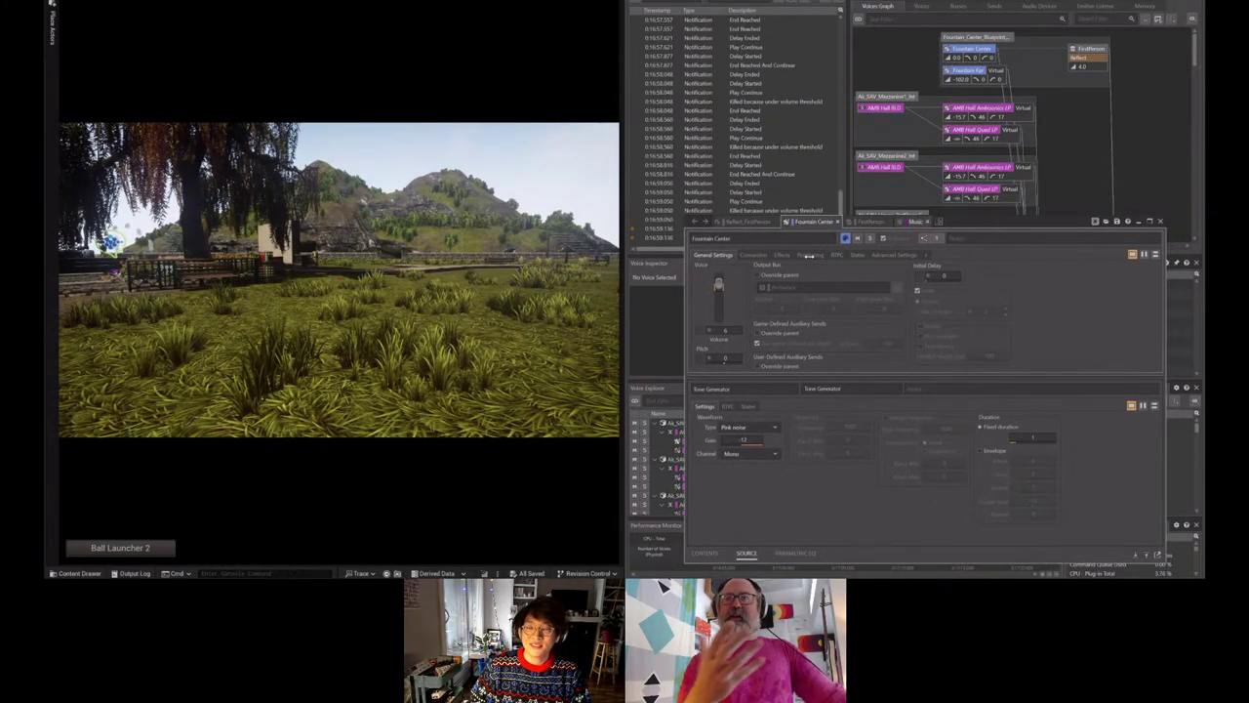
{"action": "left_click_drag", "start_coordinate": [974, 202], "coordinate": [971, 225]}
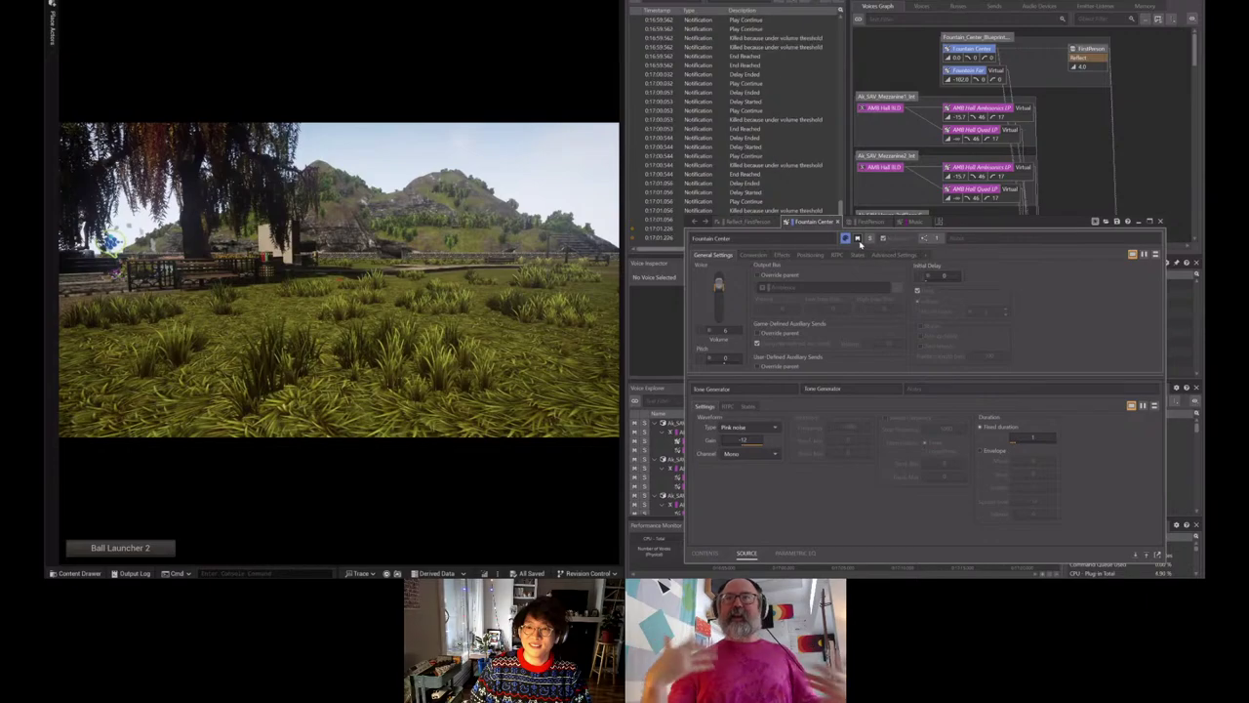
{"action": "left_click", "coordinate": [858, 239]}
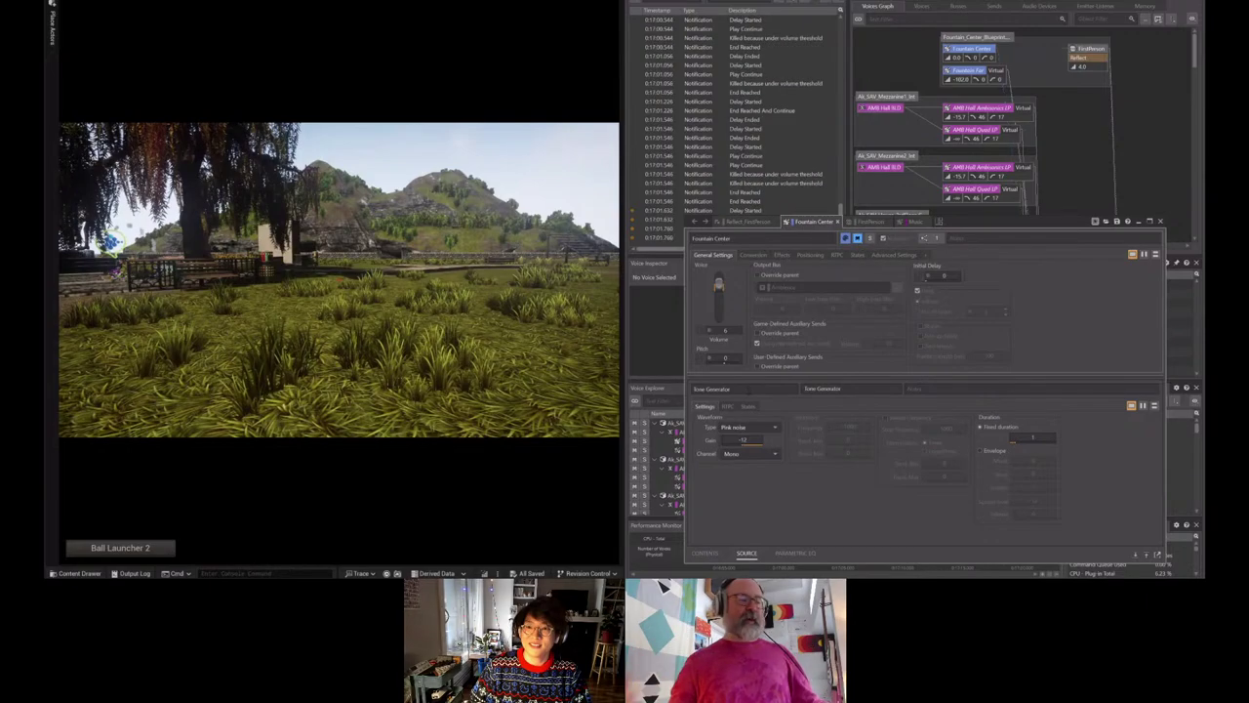
- Return to the game and walk past the fountain up to the stone wall to listen for its reflections
{"action": "left_click", "coordinate": [244, 286]}
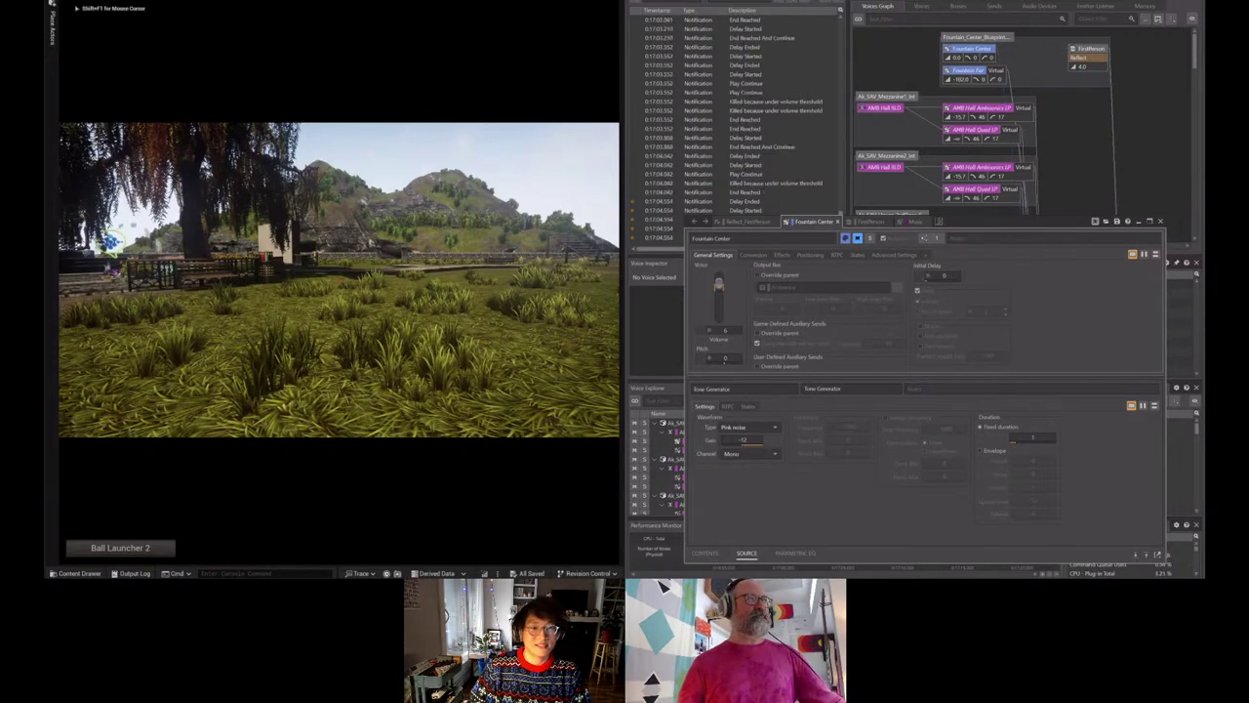
{"action": "key", "text": "w"}
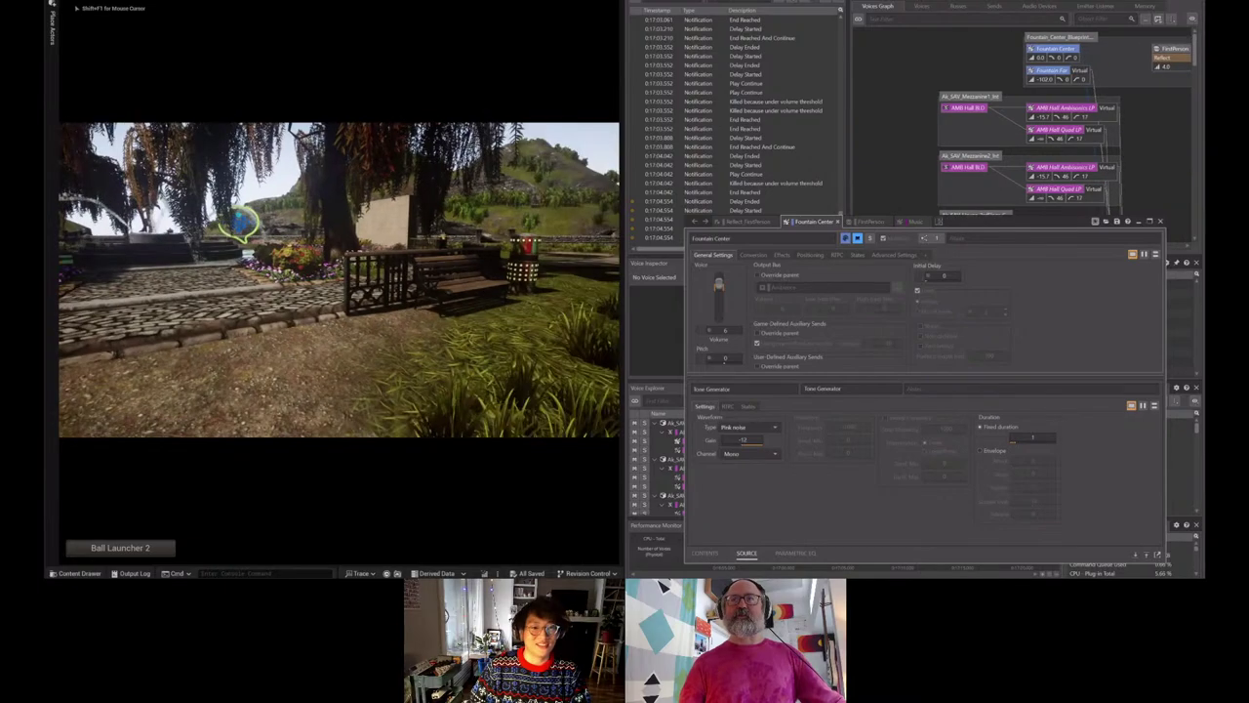
{"action": "key", "text": "w"}
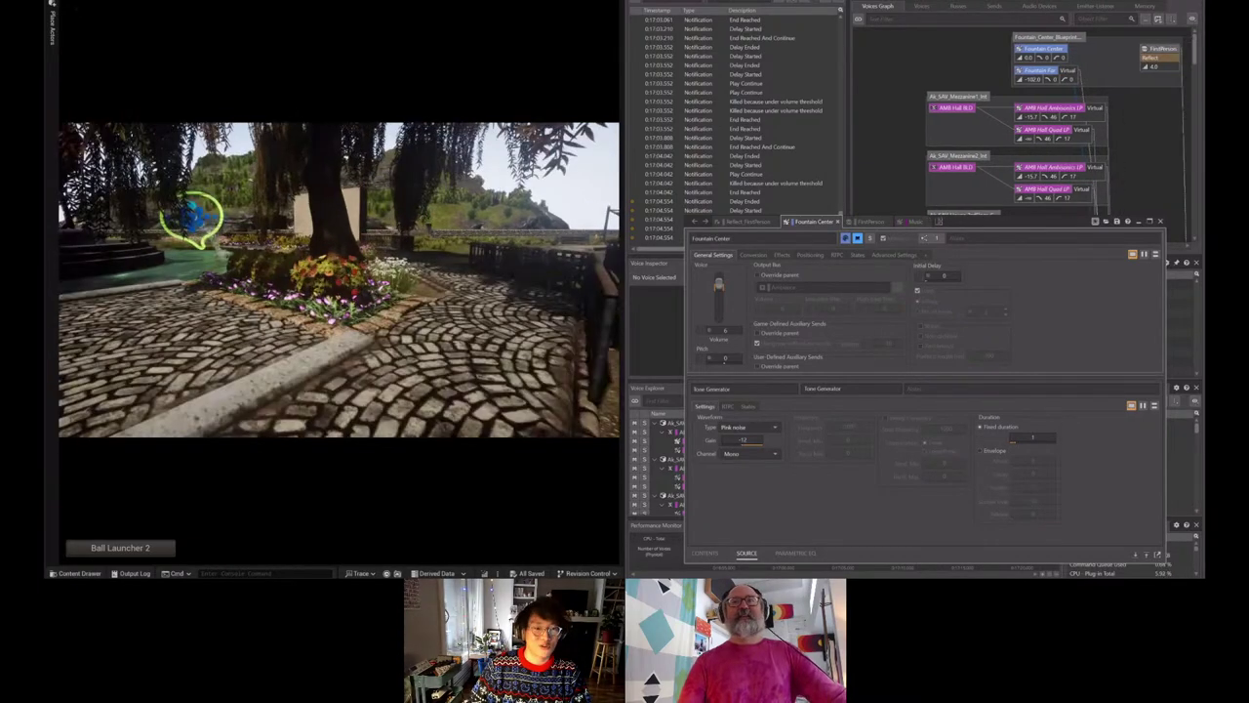
{"action": "key", "text": "a"}
{"action": "key", "text": "d"}
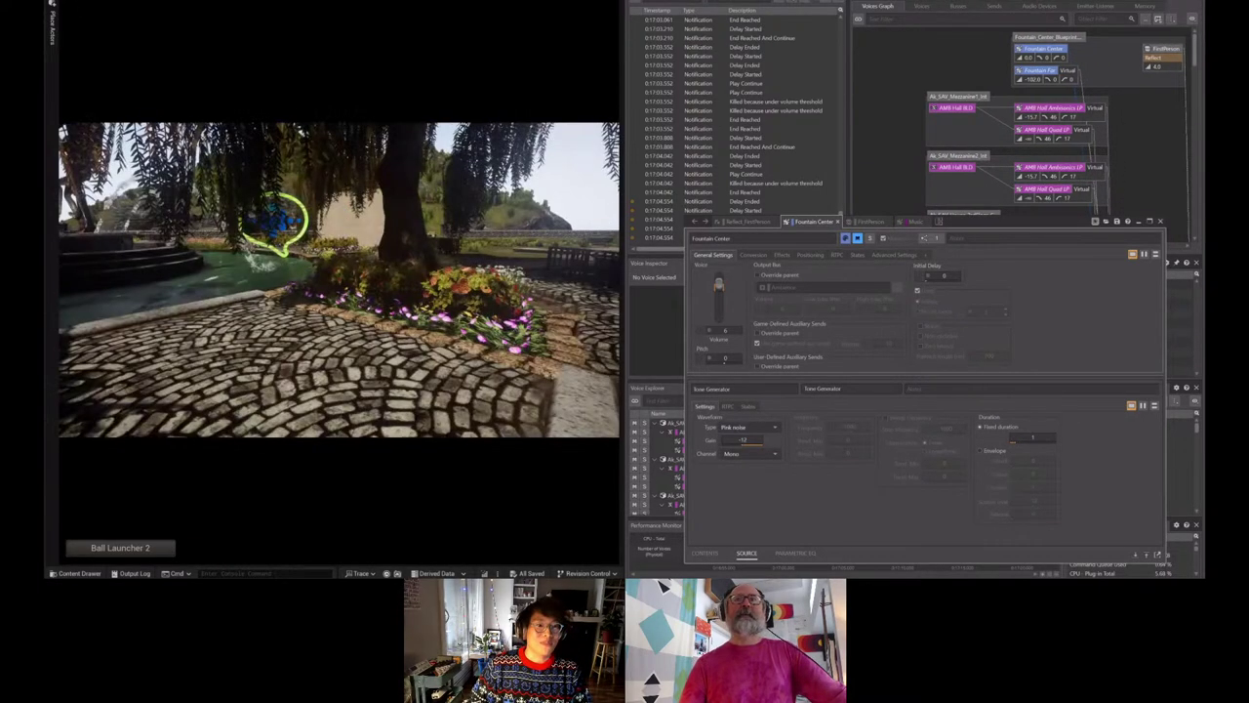
{"action": "key", "text": "w"}
{"action": "key", "text": "w"}
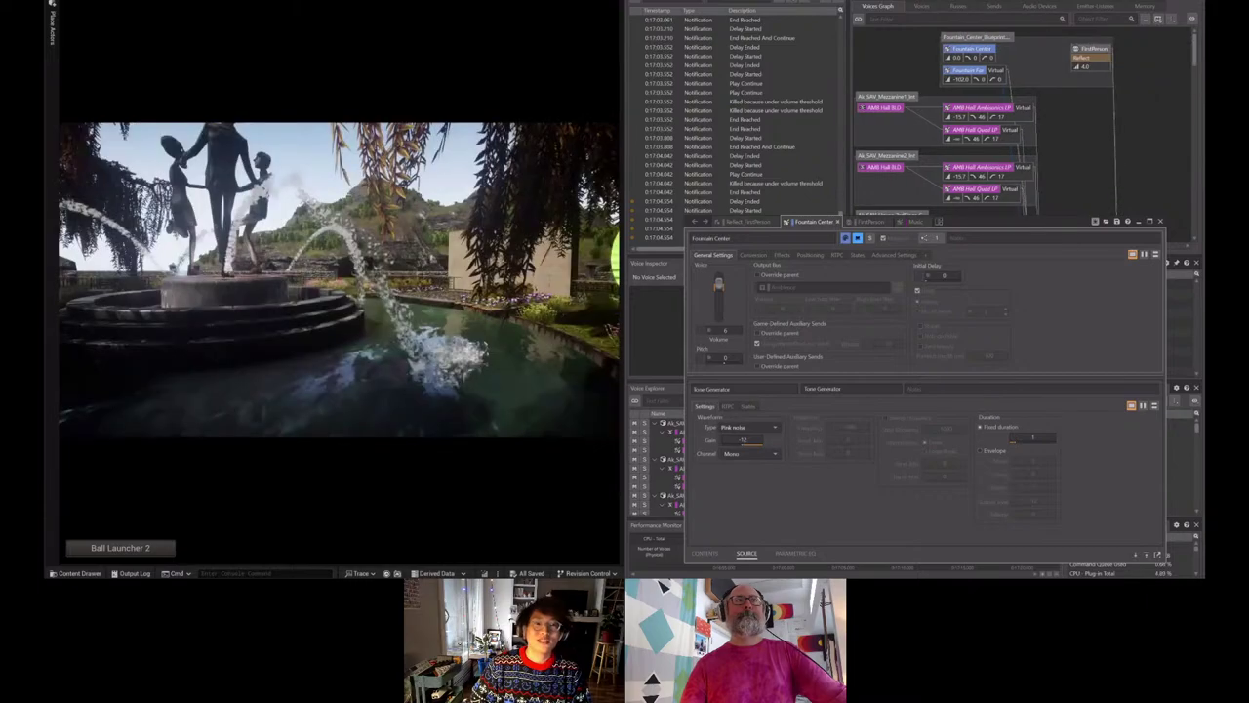
{"action": "key", "text": "w"}
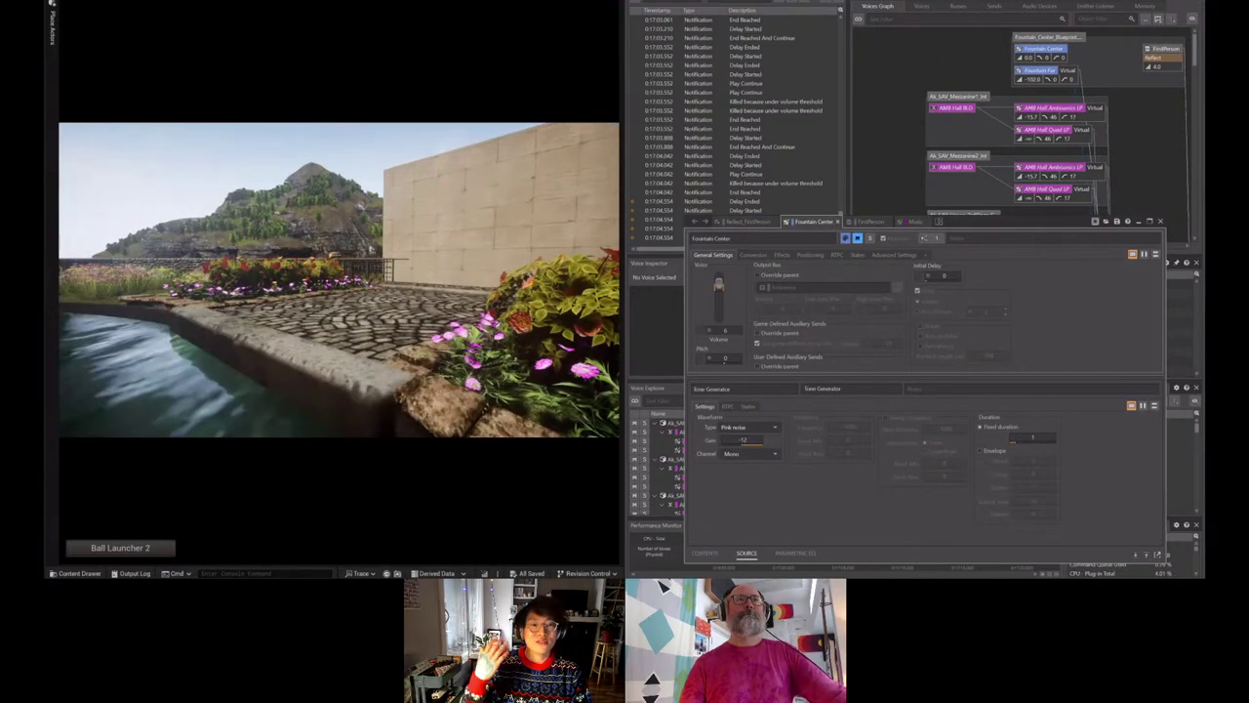
{"action": "key", "text": "w"}
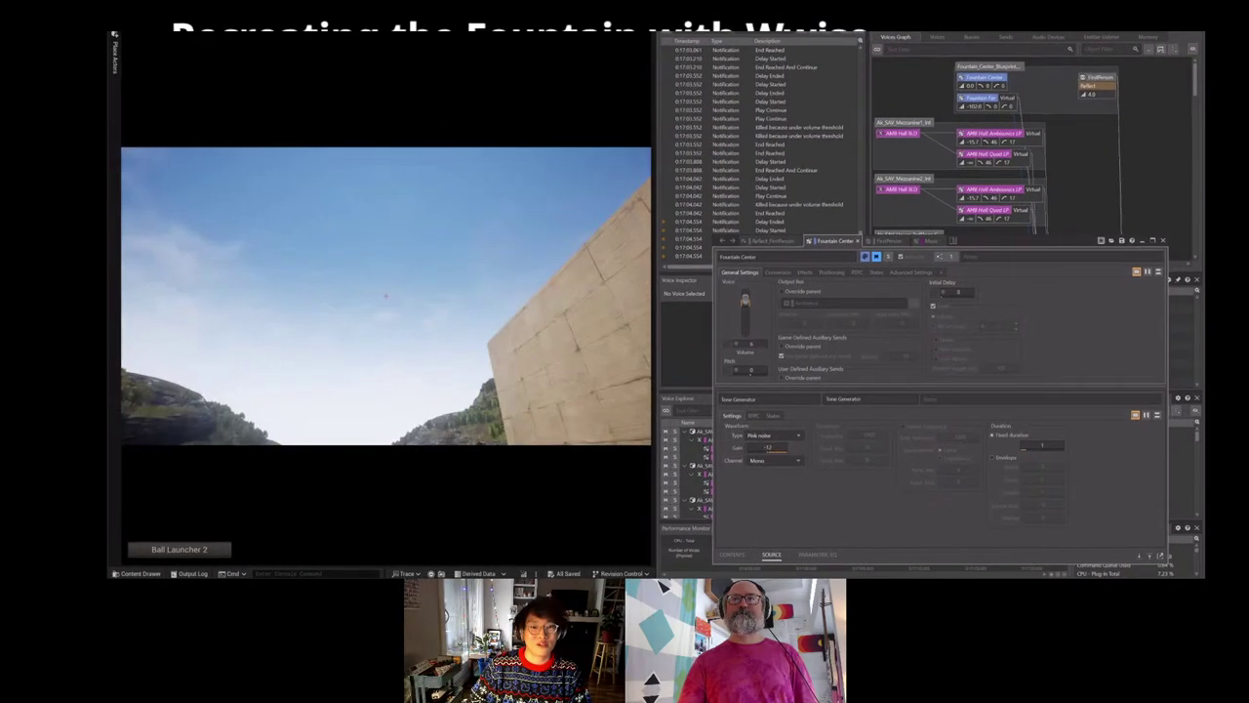
{"action": "key", "text": "w"}
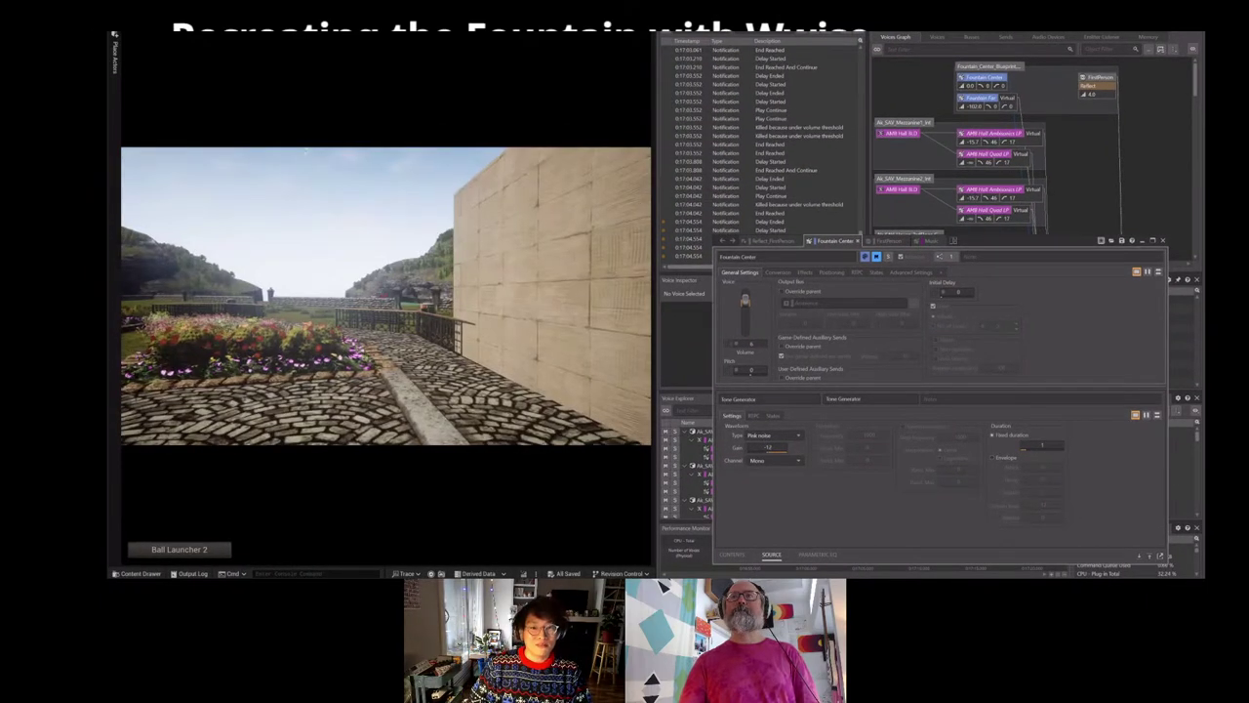
- Back the player away from the stone wall along the pool to the willow tree, listening to the fountain
{"action": "key", "text": "s"}
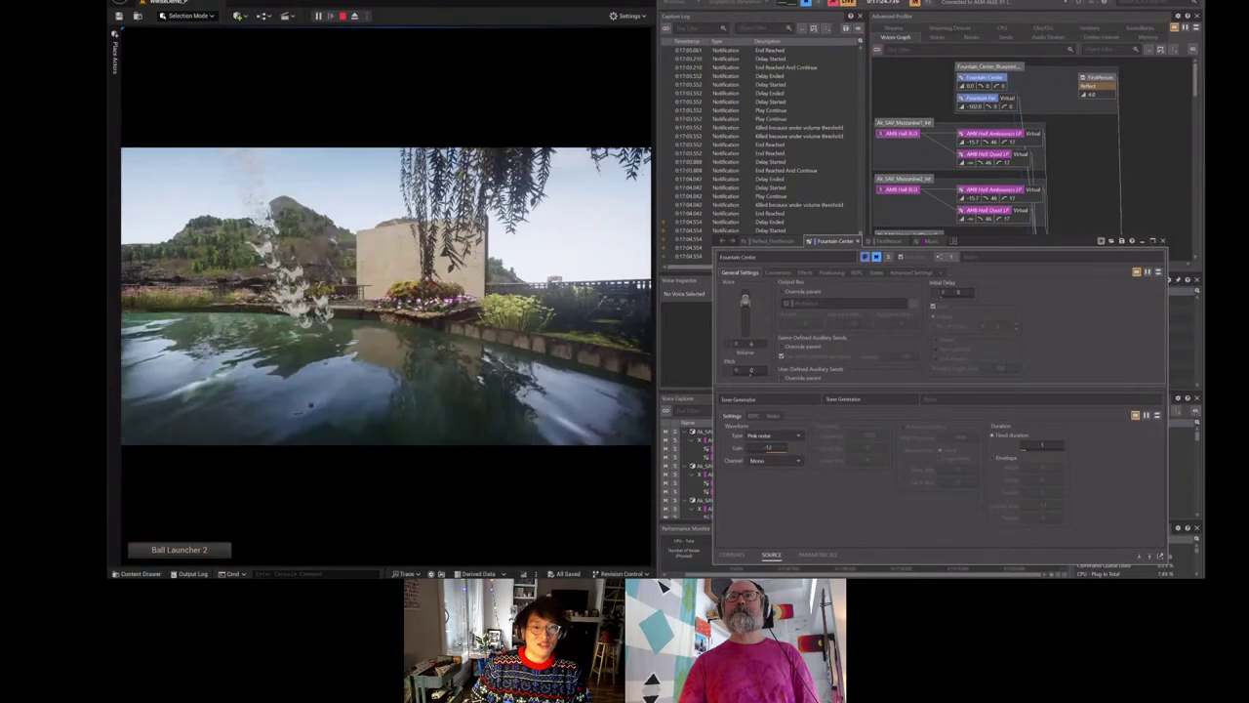
{"action": "key", "text": "s"}
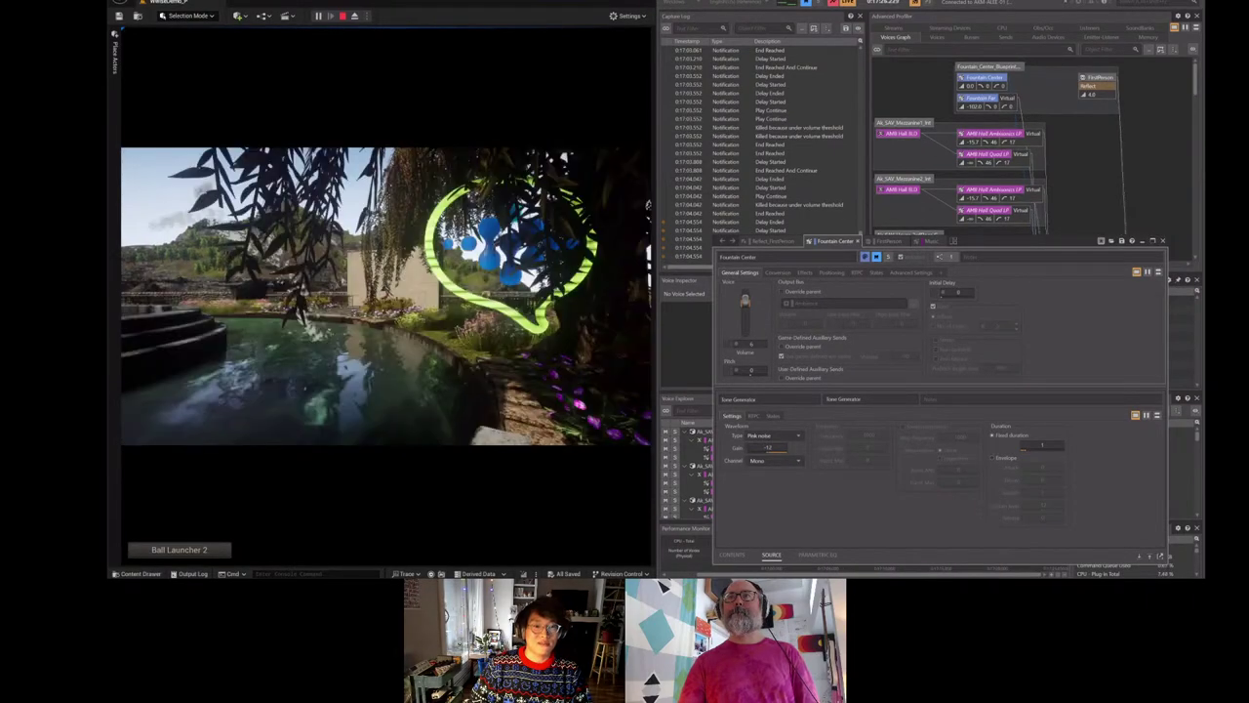
{"action": "key", "text": "s"}
{"action": "key", "text": "shift+F1"}
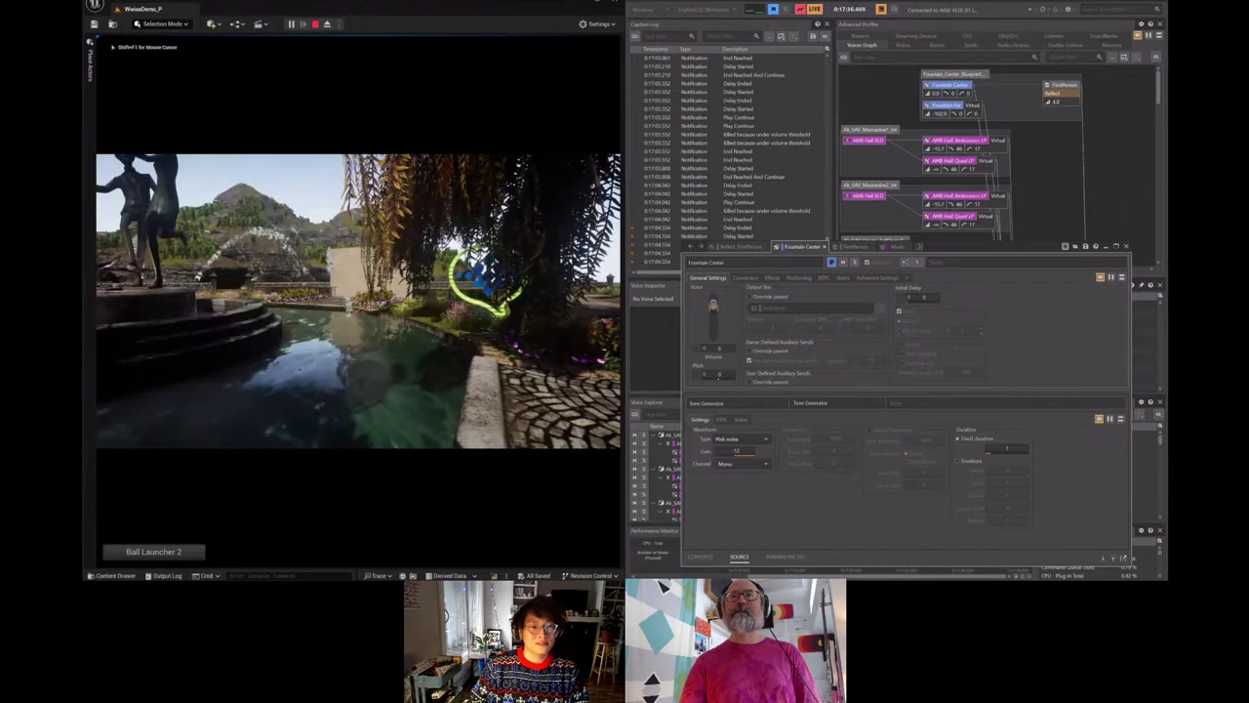
- Walk to the flower-lined cobblestone path facing the fountain and stop the play session
{"action": "key", "text": "w"}
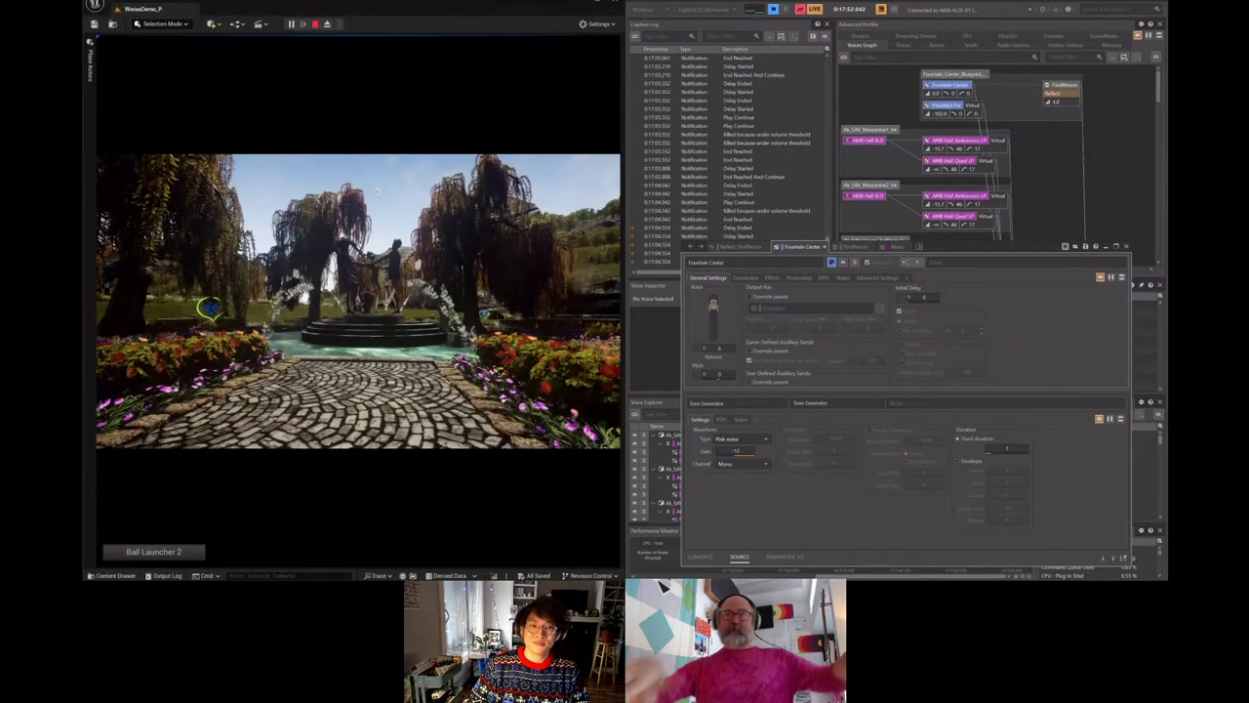
{"action": "key", "text": "a"}
{"action": "key", "text": "shift+F1"}
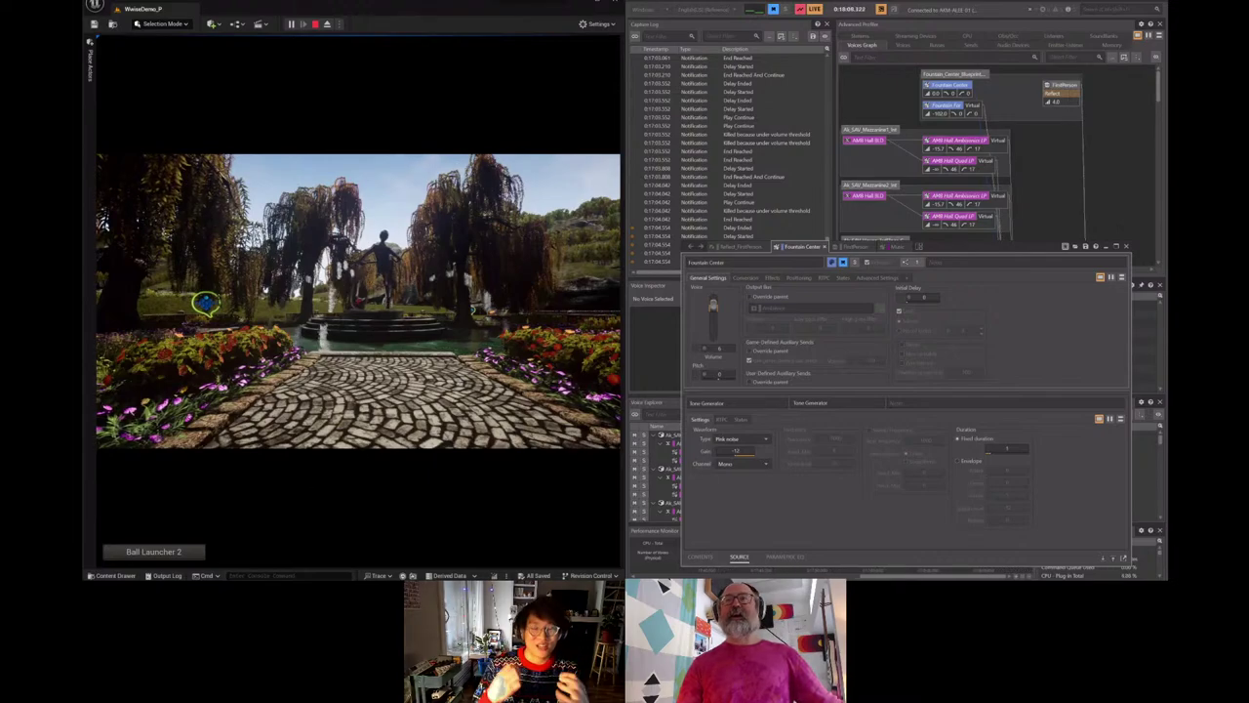
{"action": "mouse_move", "coordinate": [299, 590]}
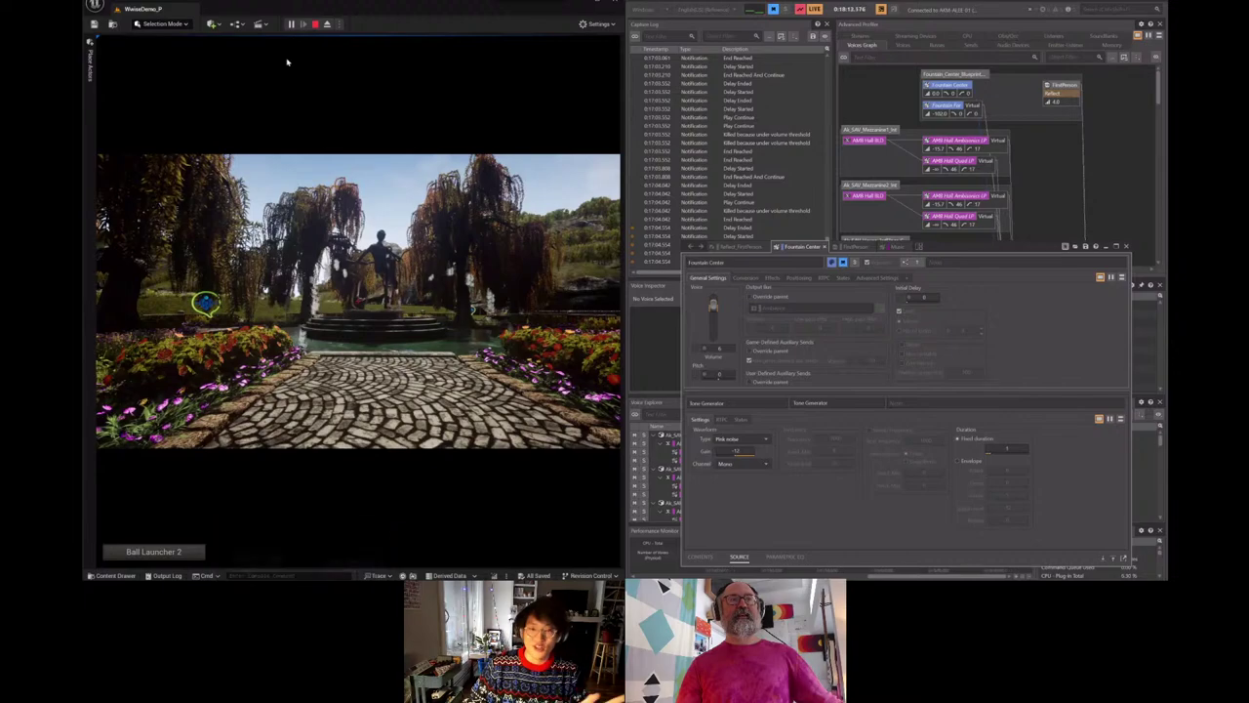
{"action": "left_click", "coordinate": [315, 25]}
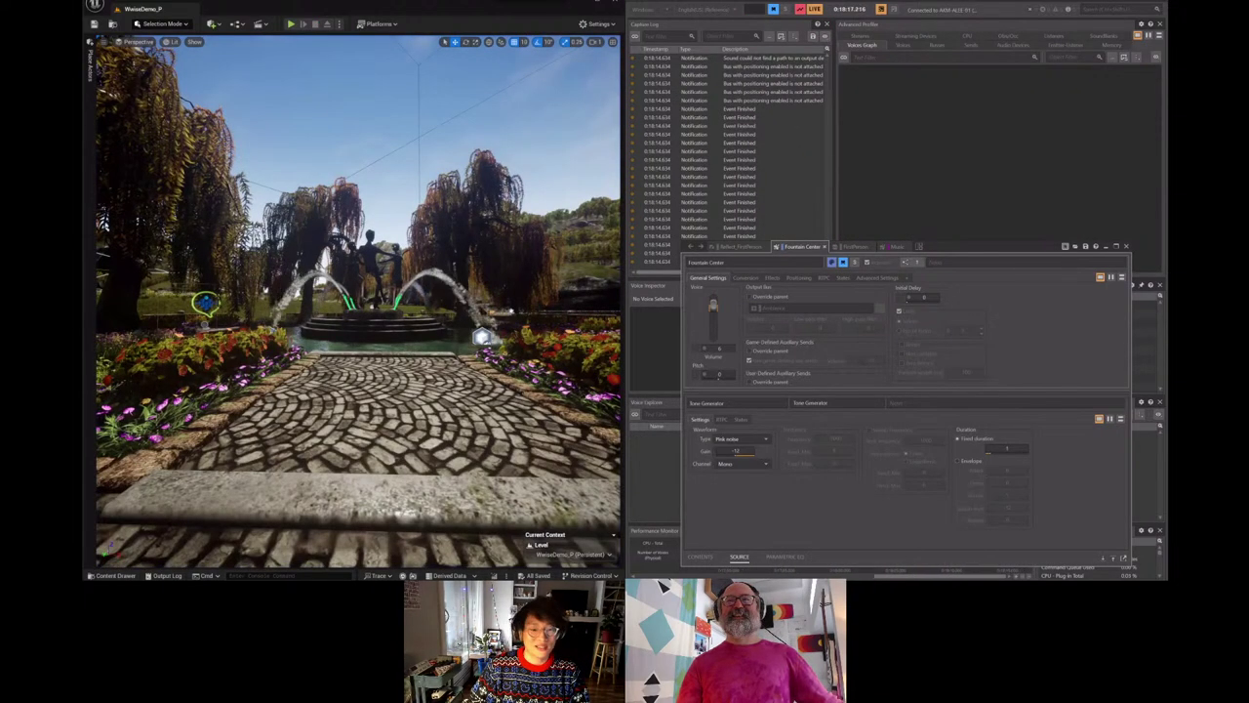
- Switch to the browser presentation, advance to the Game Object 3D Viewer slide and show it full screen
{"action": "mouse_move", "coordinate": [299, 589]}
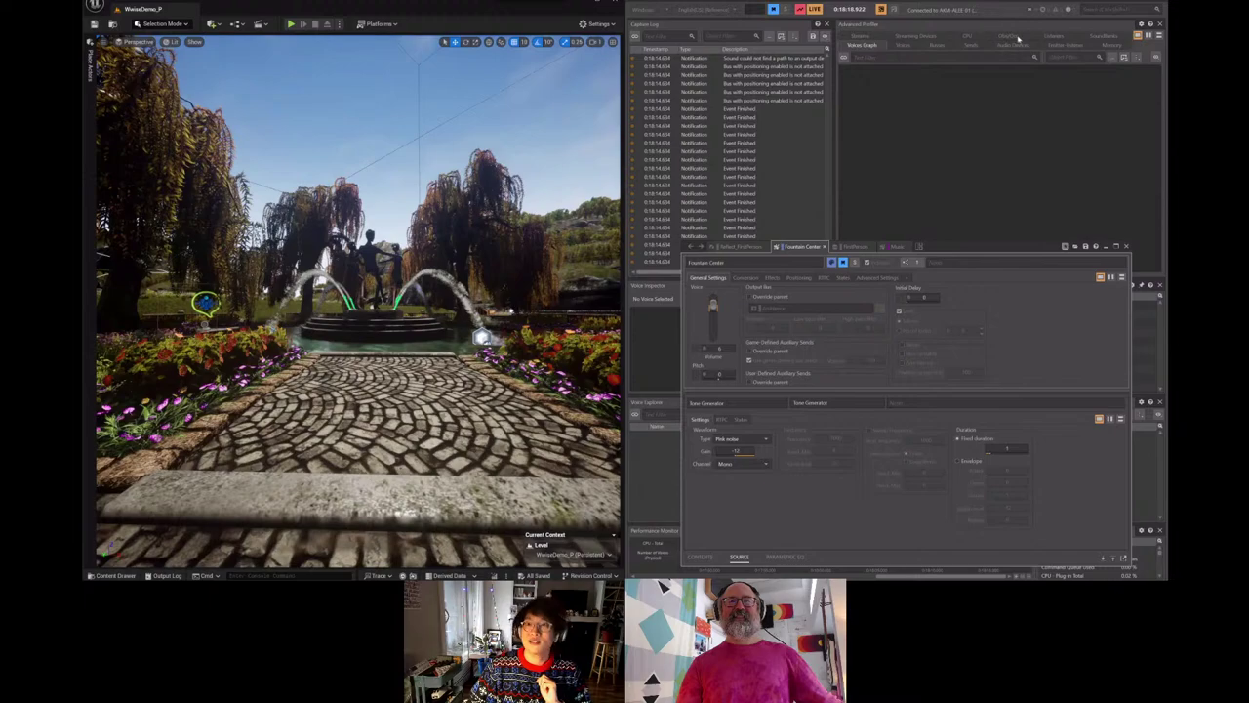
{"action": "key", "text": "alt+Tab"}
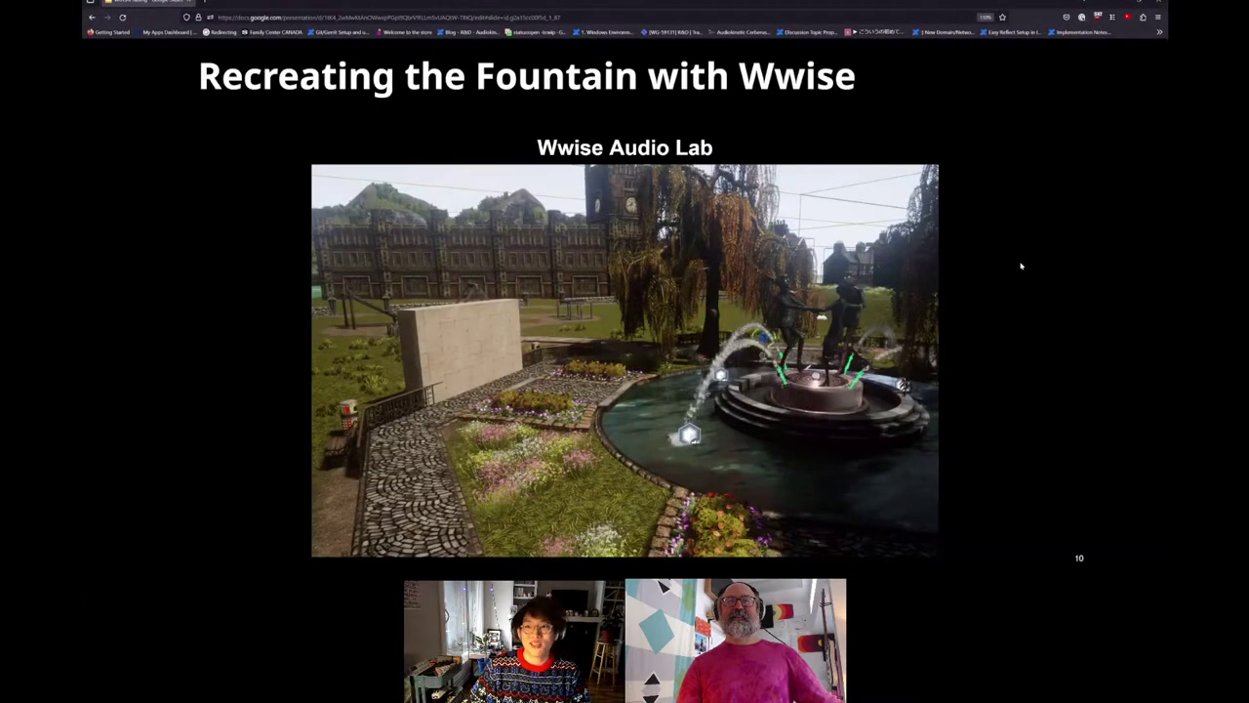
{"action": "key", "text": "Right"}
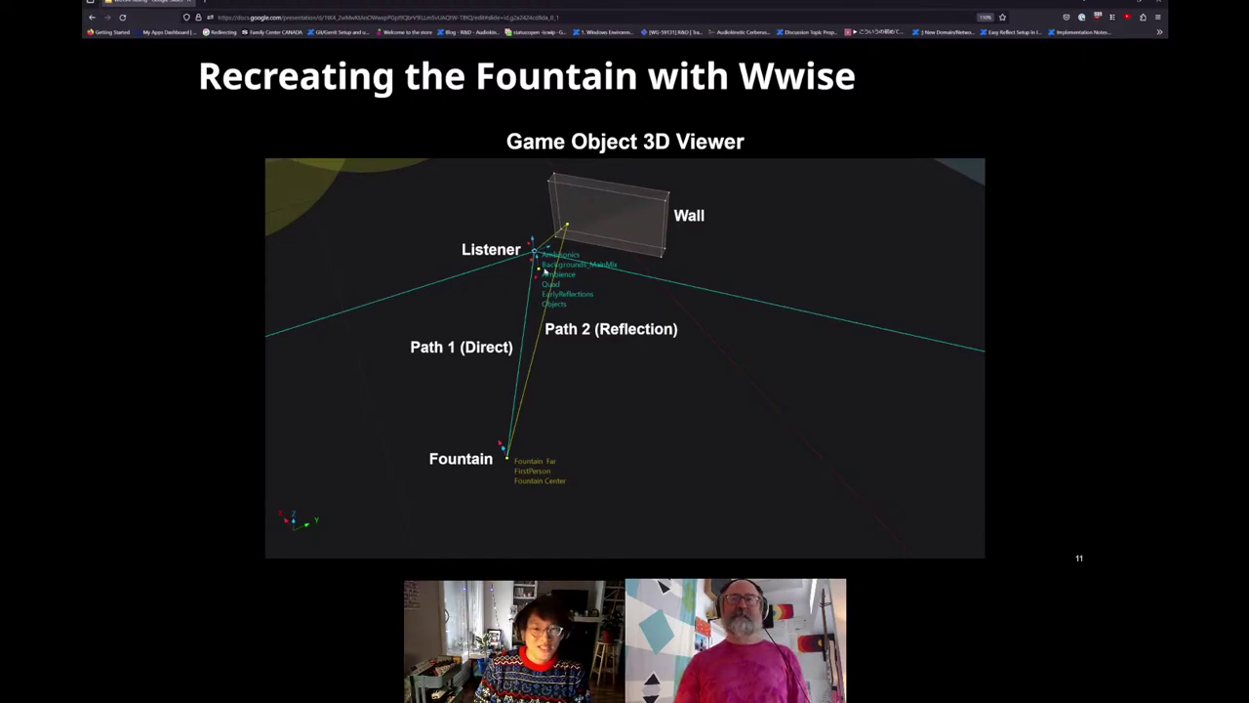
{"action": "key", "text": "F11"}
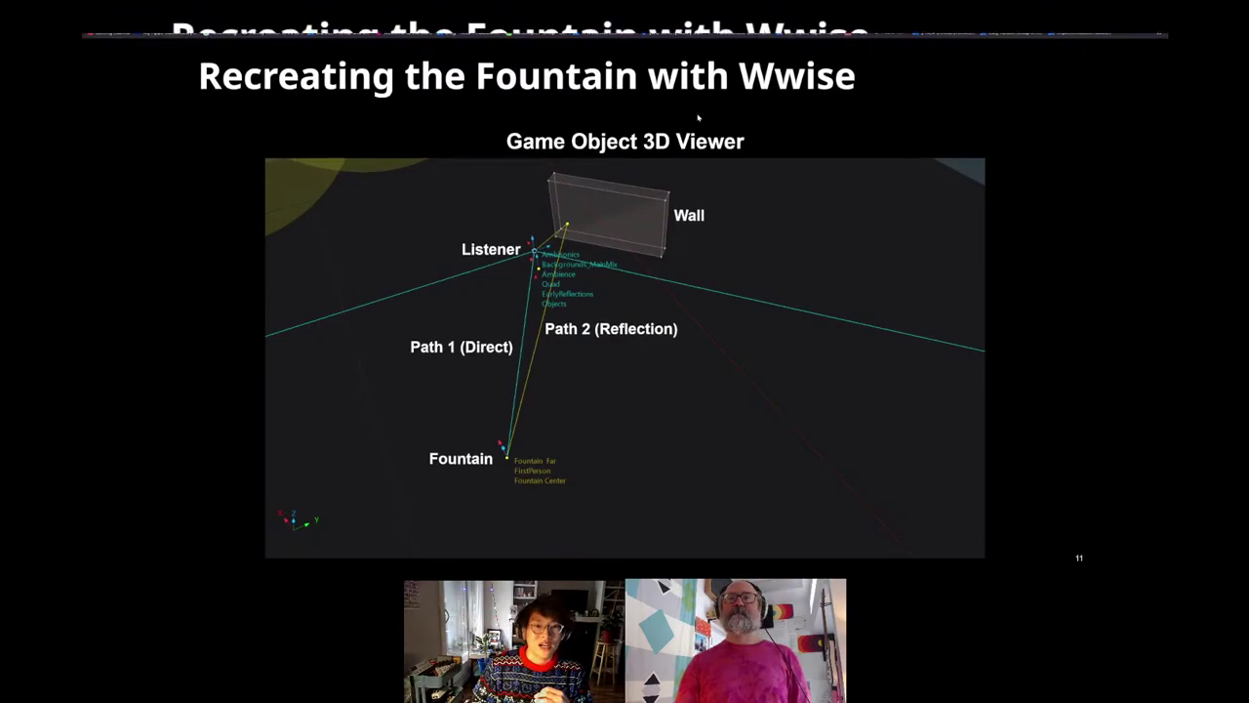
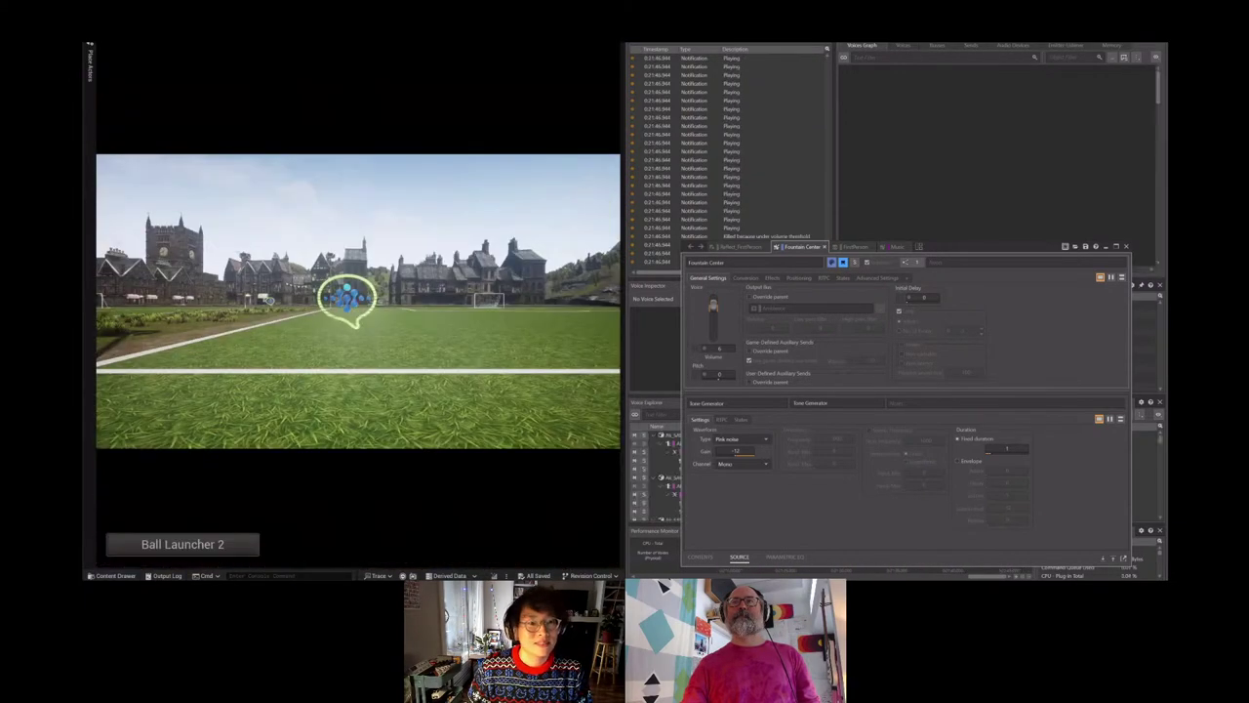
- Teleport the player to the Park location in the running game
{"action": "key", "text": "shift+F1"}
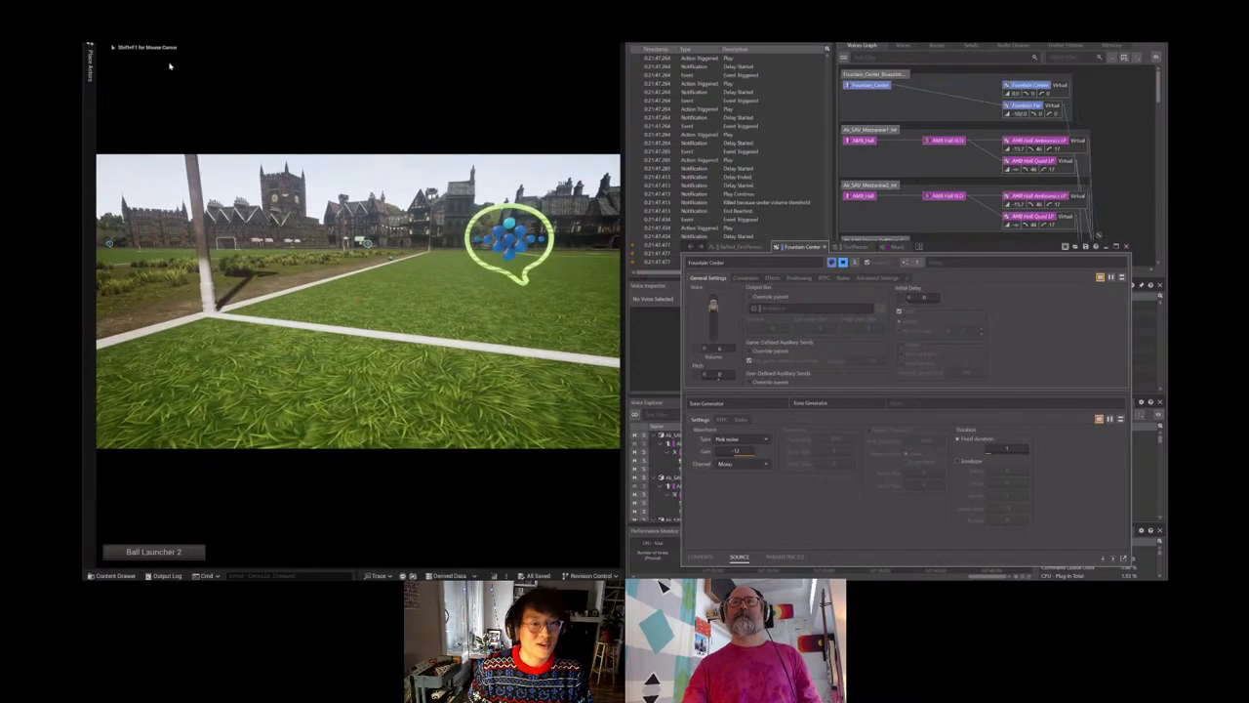
{"action": "mouse_move", "coordinate": [164, 53]}
{"action": "mouse_move", "coordinate": [225, 56]}
{"action": "left_click", "coordinate": [252, 258]}
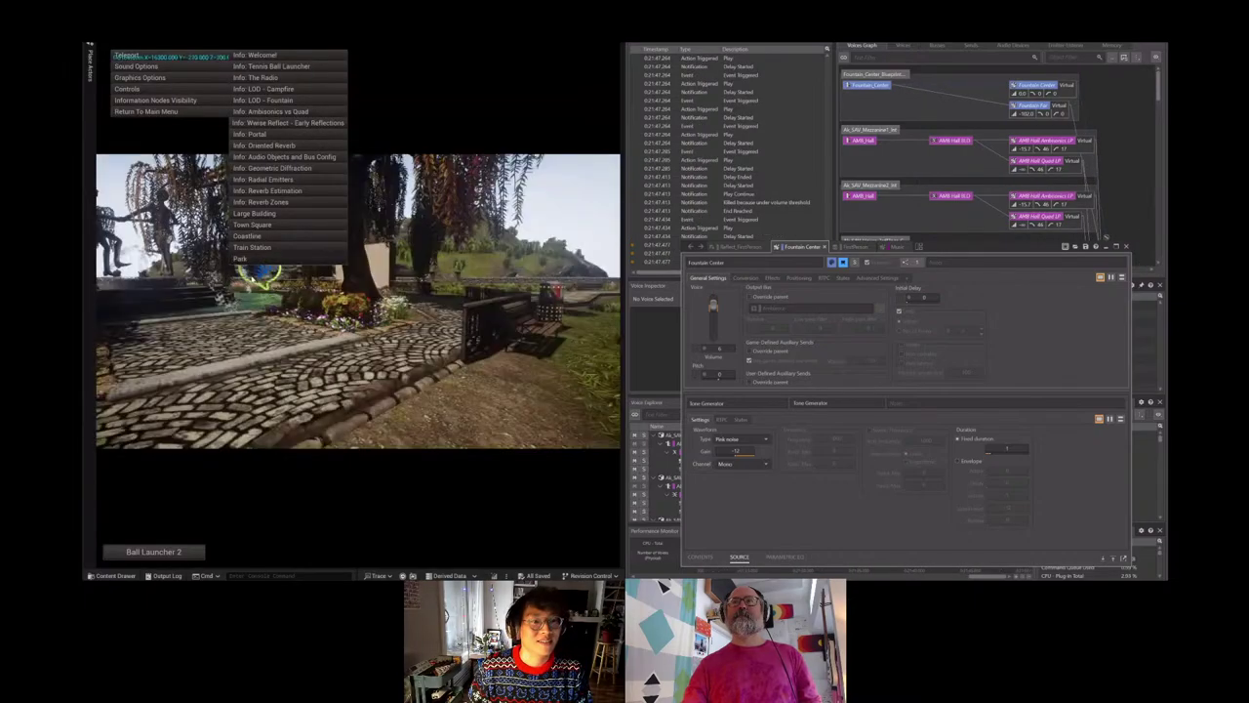
- Unmute the Fountain Center sound in Wwise and walk the player past the flower beds to the stone wall
{"action": "key", "text": "shift+F1"}
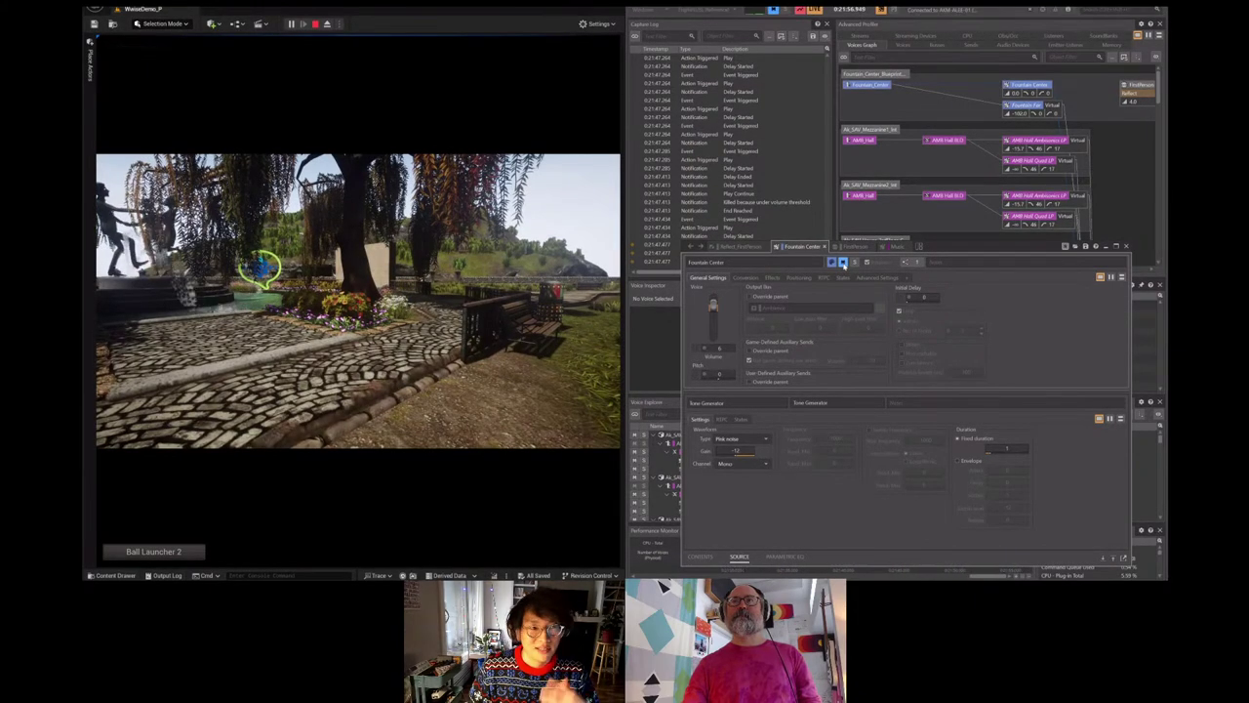
{"action": "left_click", "coordinate": [291, 296]}
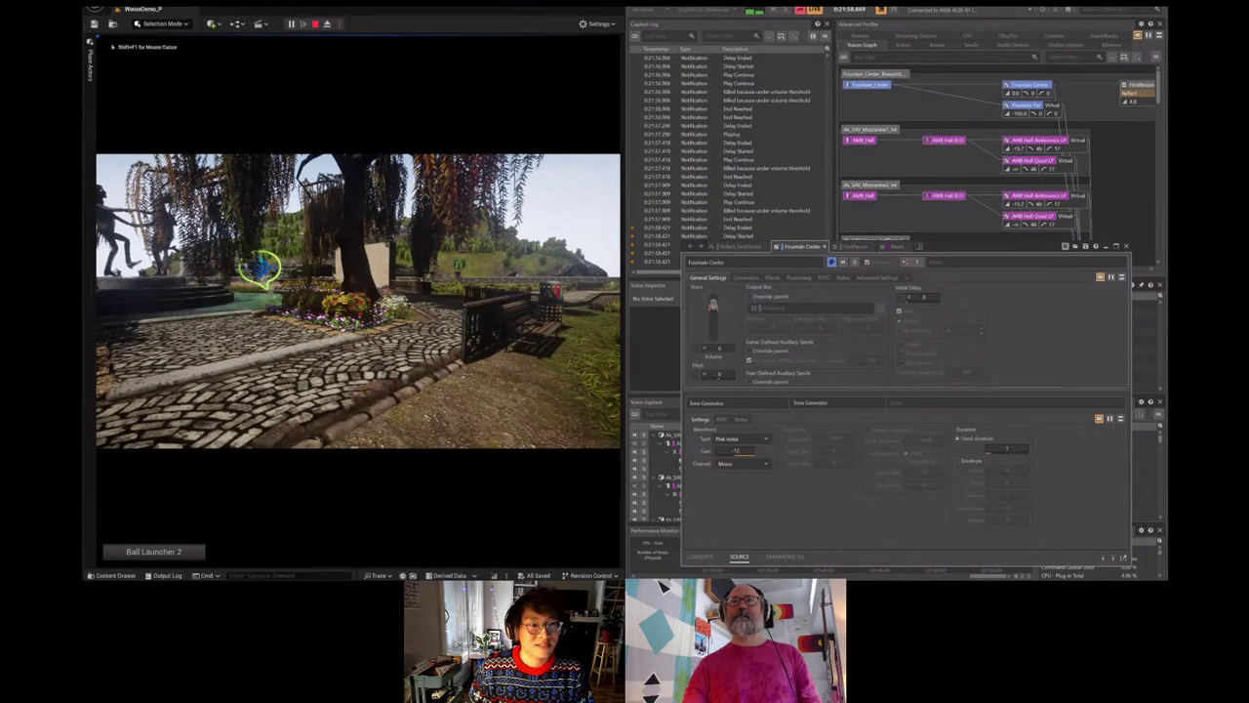
{"action": "key", "text": "s"}
{"action": "key", "text": "w"}
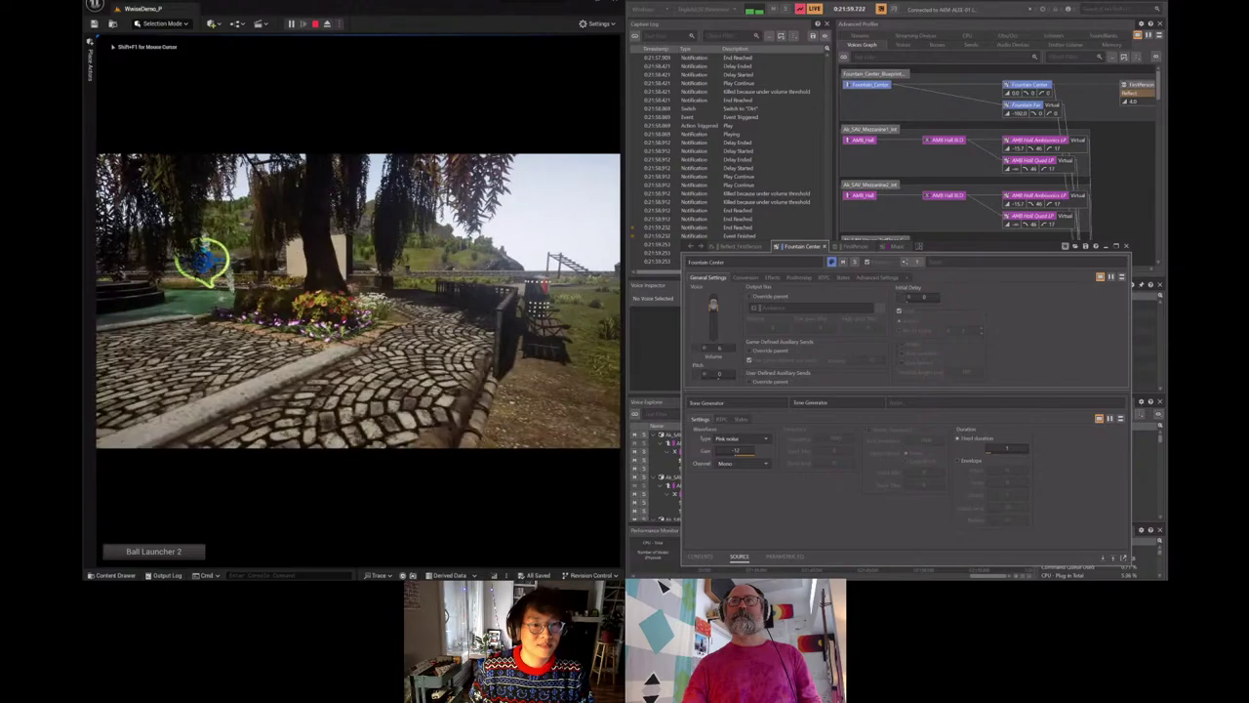
{"action": "key", "text": "w"}
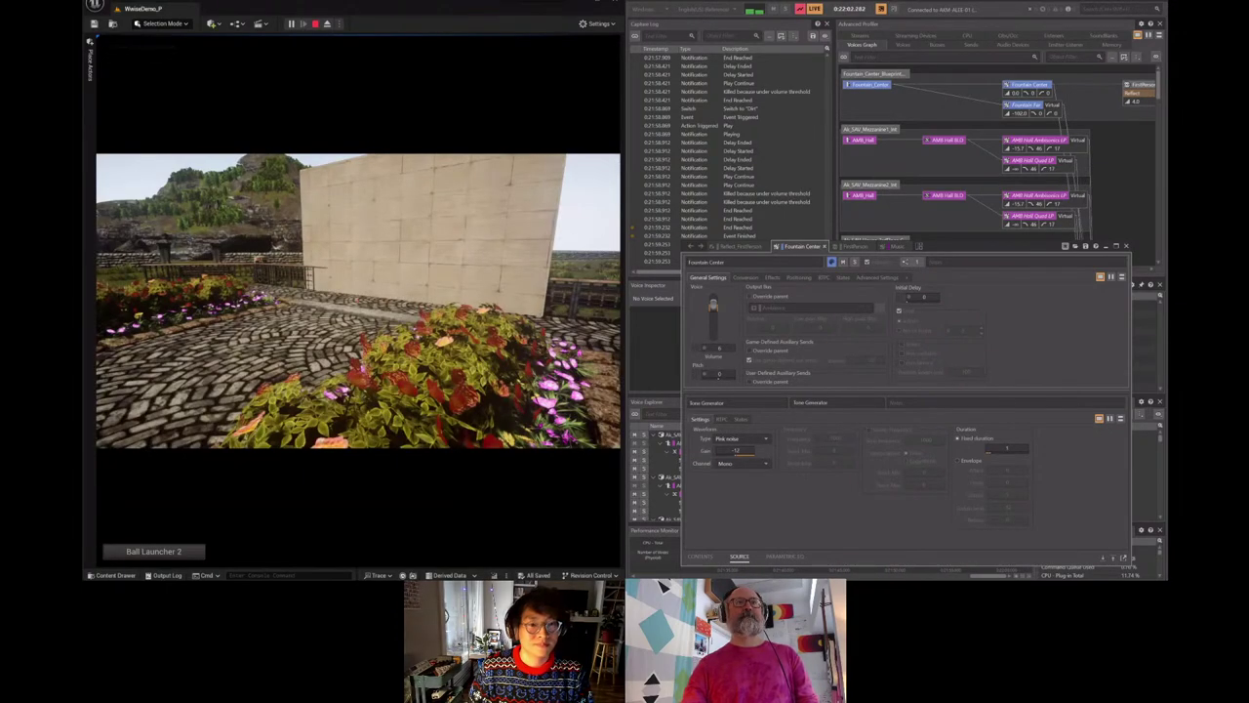
{"action": "key", "text": "w"}
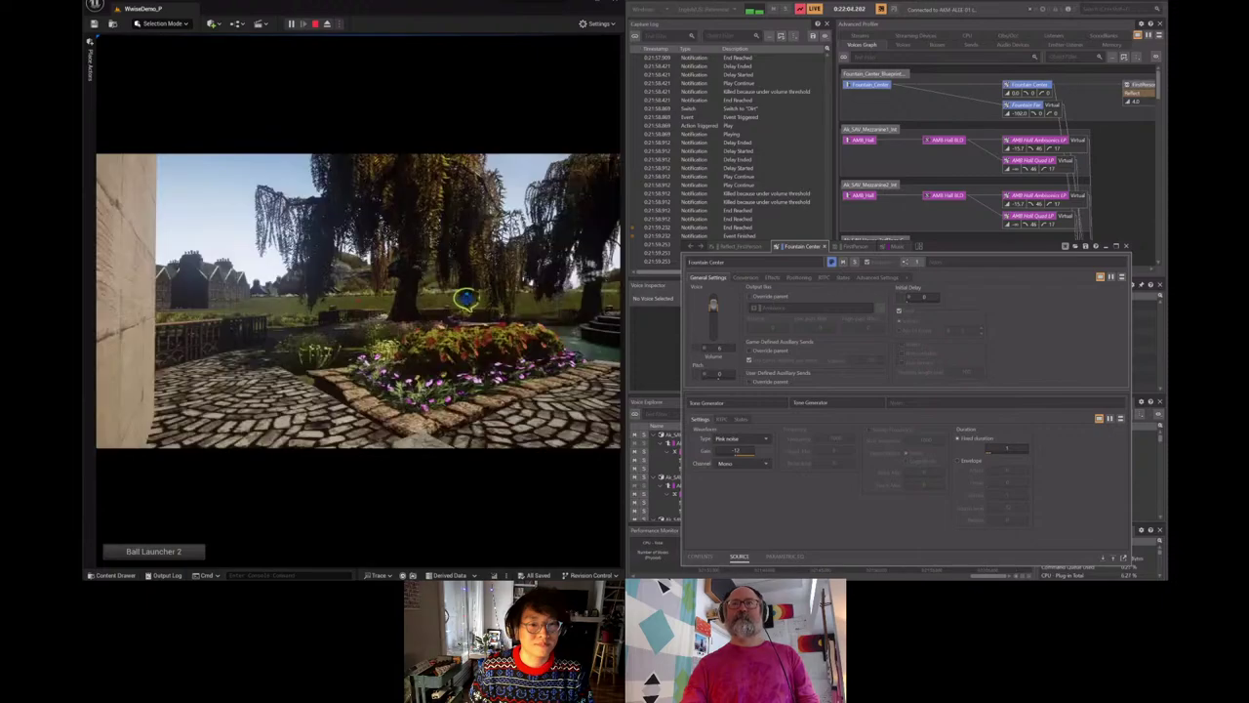
- Move the player along the stone wall and stop beside it facing the flower bed and willow tree to hear the reflections
{"action": "key", "text": "d"}
{"action": "key", "text": "a"}
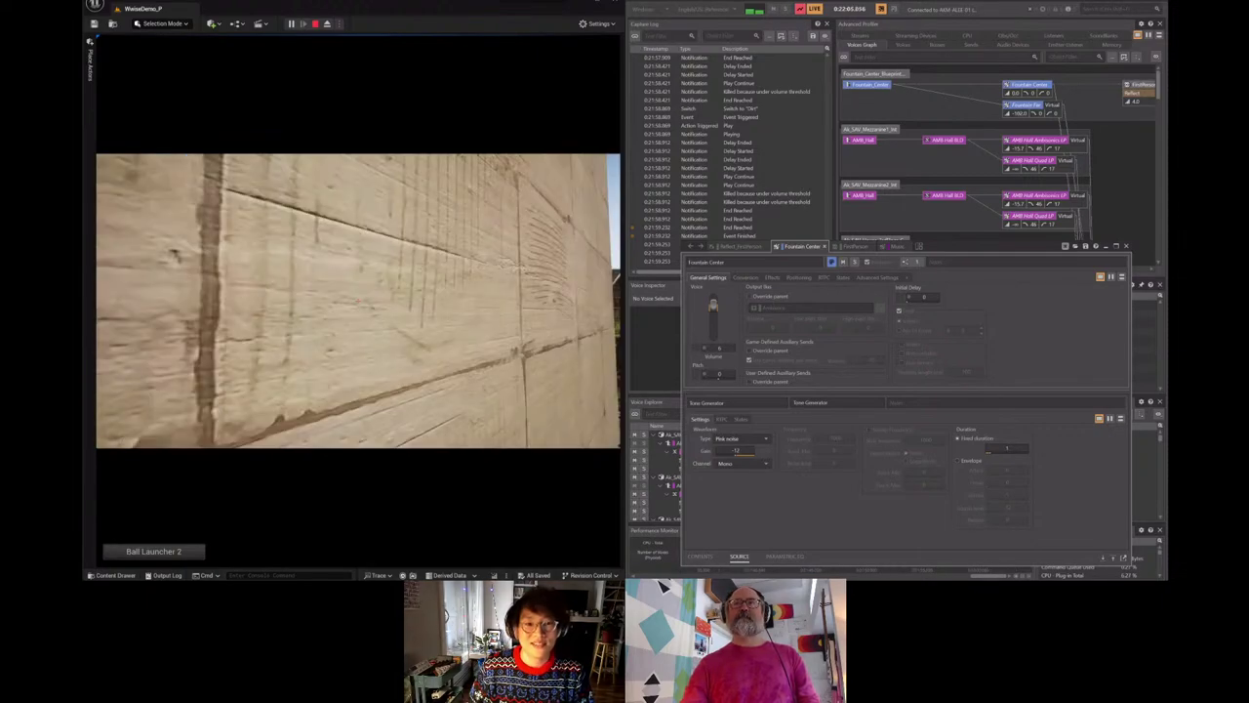
{"action": "key", "text": "w"}
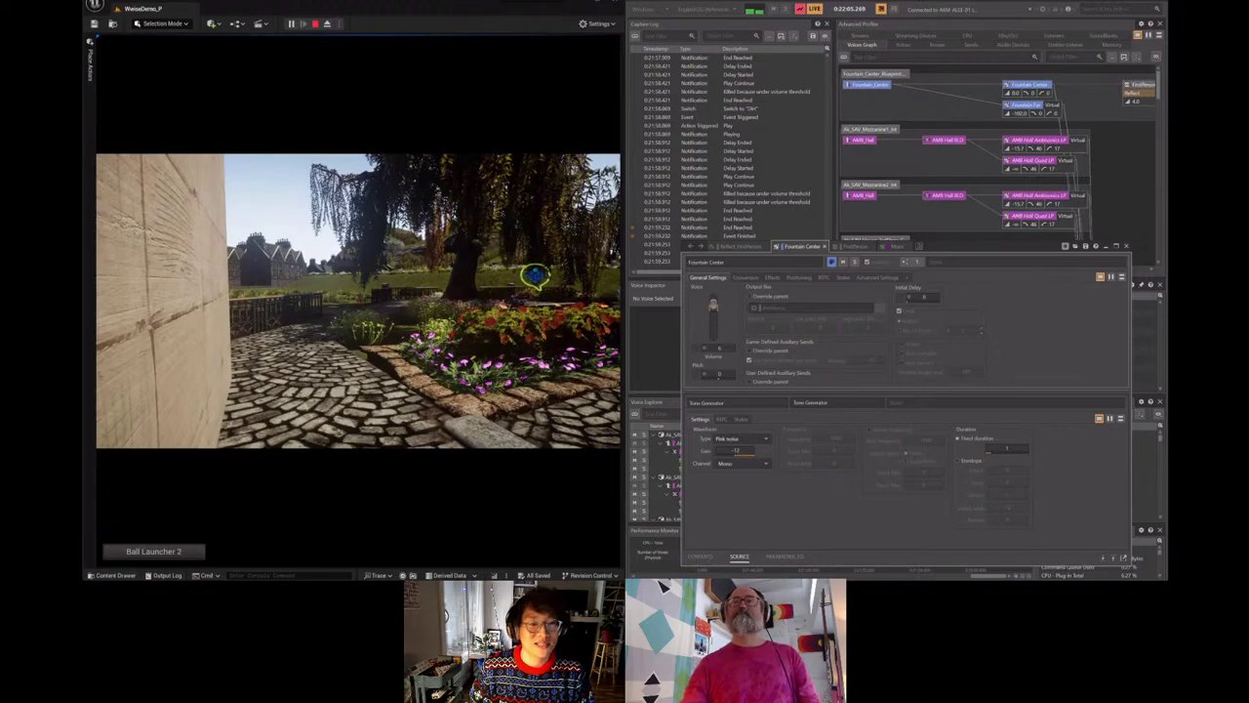
{"action": "key", "text": "w"}
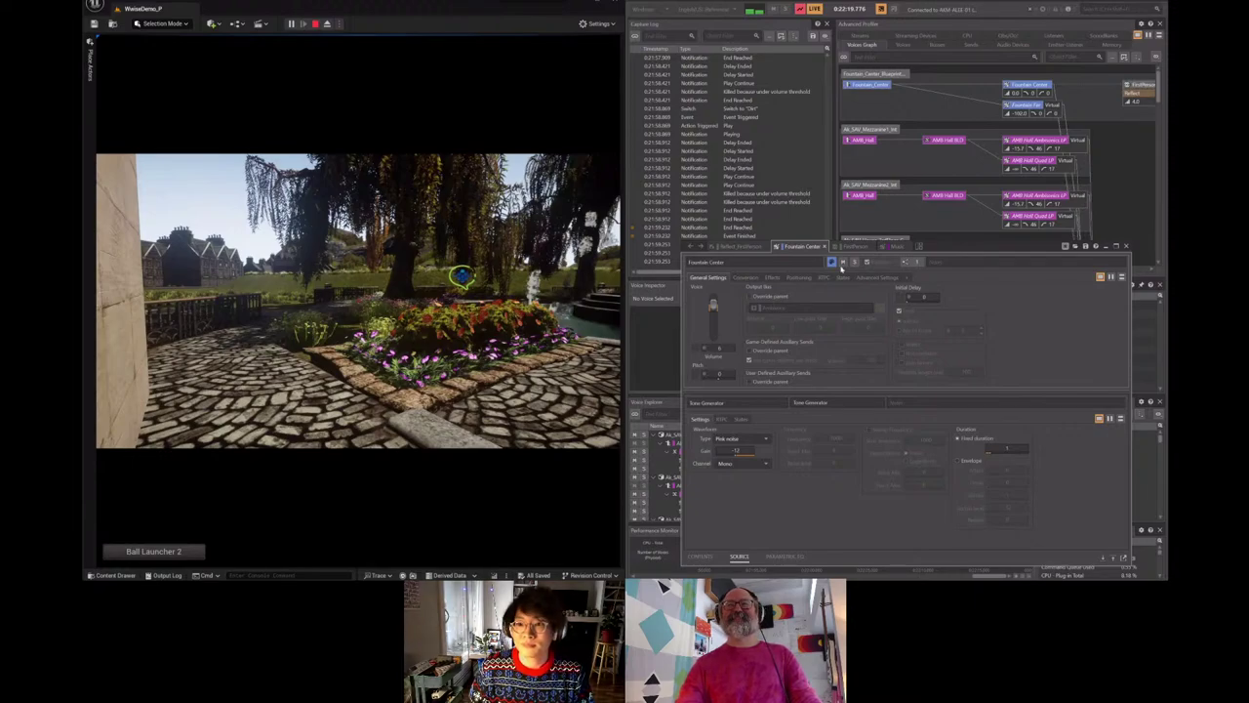
- Mute Fountain Center, open the Reflect_FirstPerson effect settings and highlight the Direct Sound Max Delay parameter
{"action": "key", "text": "shift+F1"}
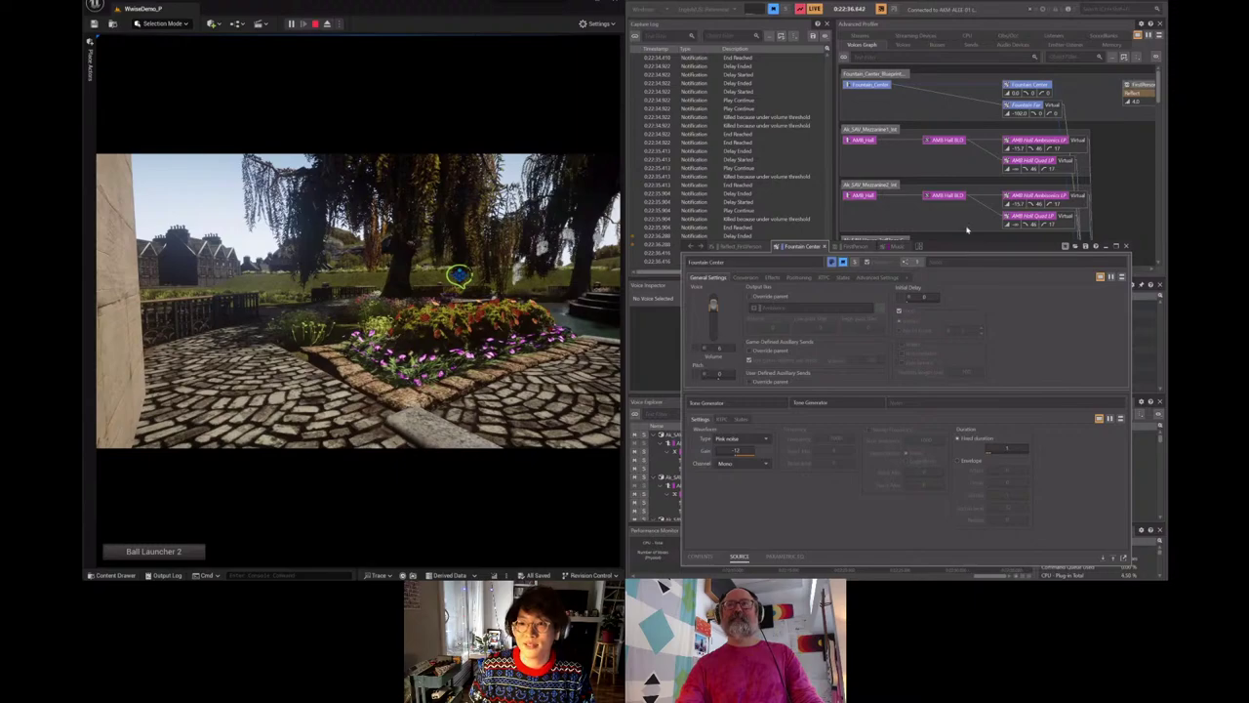
{"action": "left_click_drag", "start_coordinate": [967, 249], "coordinate": [958, 232]}
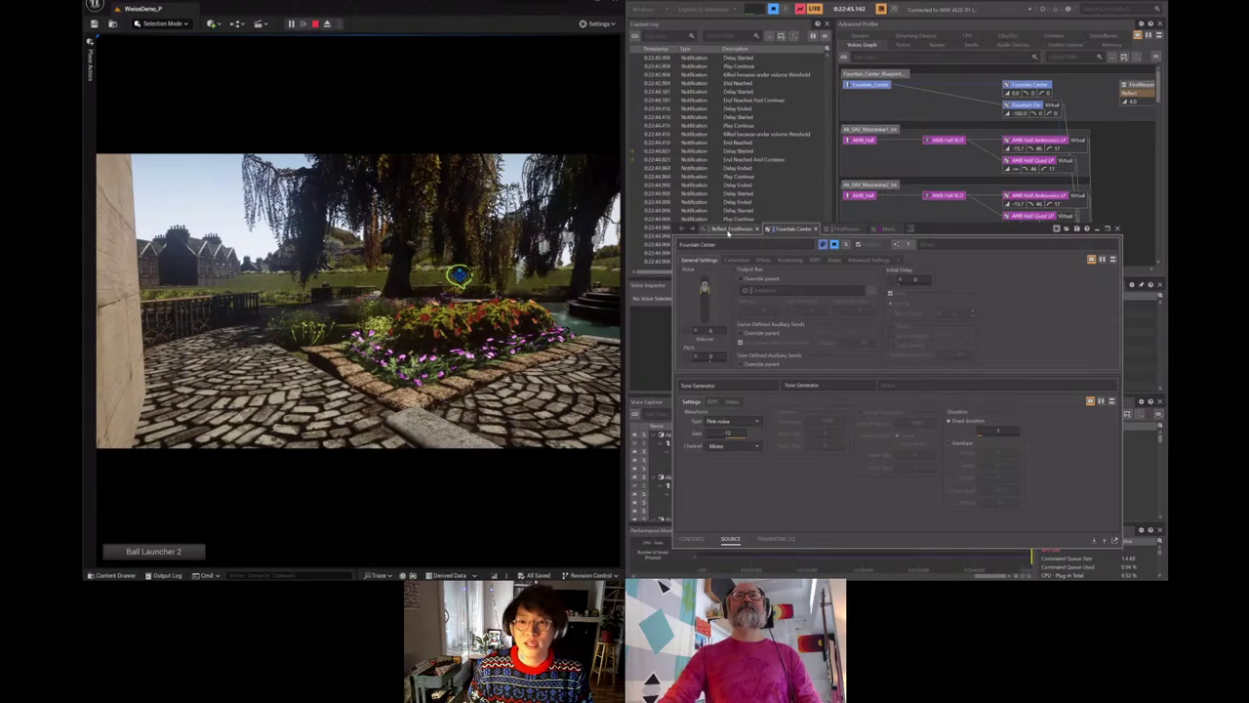
{"action": "left_click", "coordinate": [729, 231]}
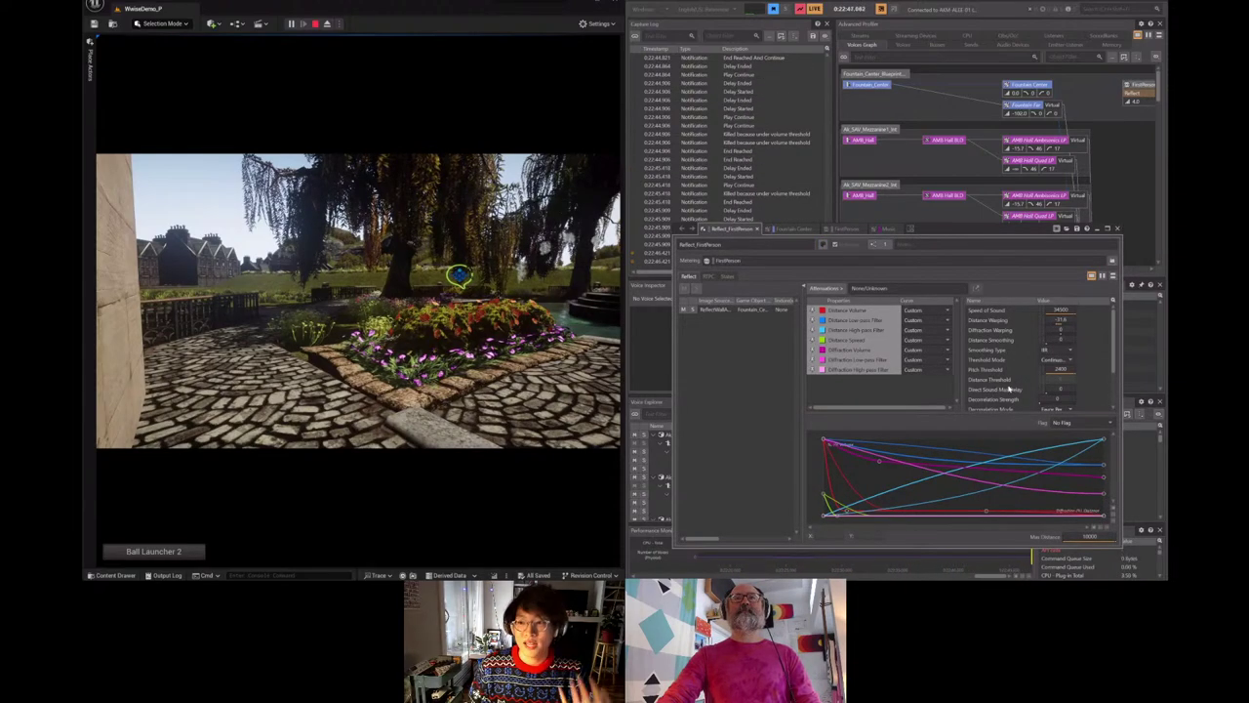
{"action": "scroll", "coordinate": [1002, 373], "scroll_direction": "down", "scroll_amount": 1}
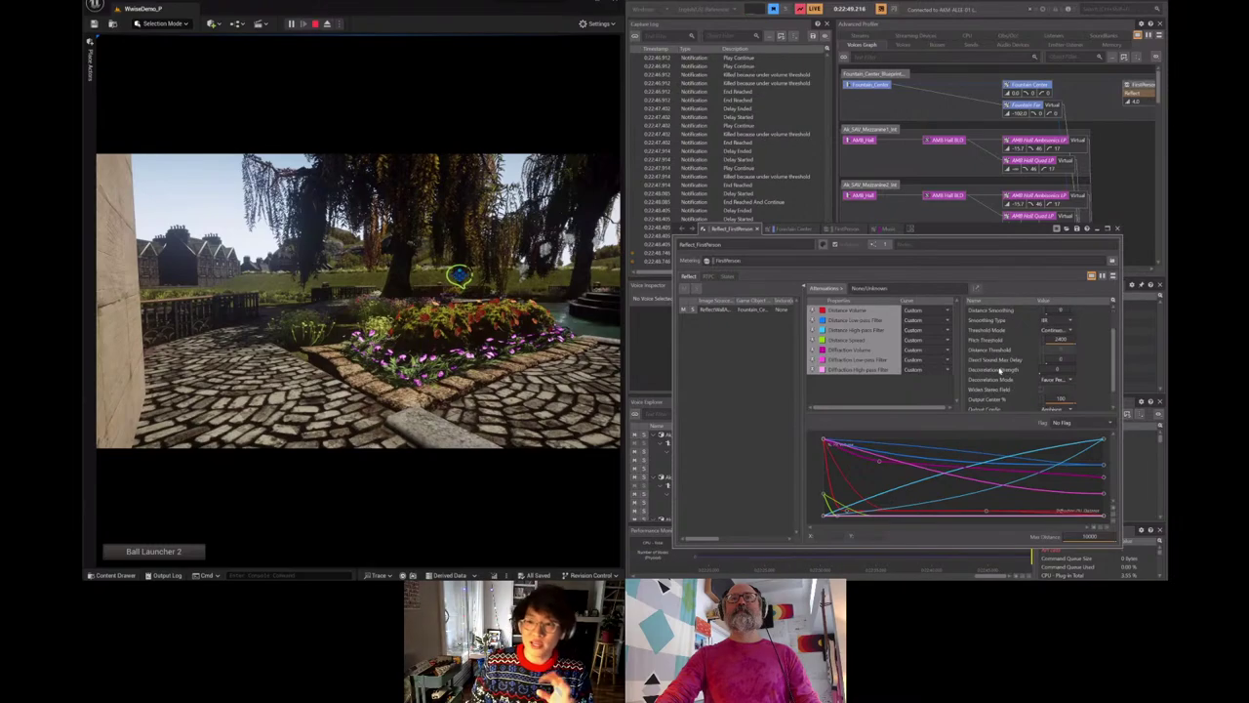
{"action": "scroll", "coordinate": [1002, 371], "scroll_direction": "down", "scroll_amount": 1}
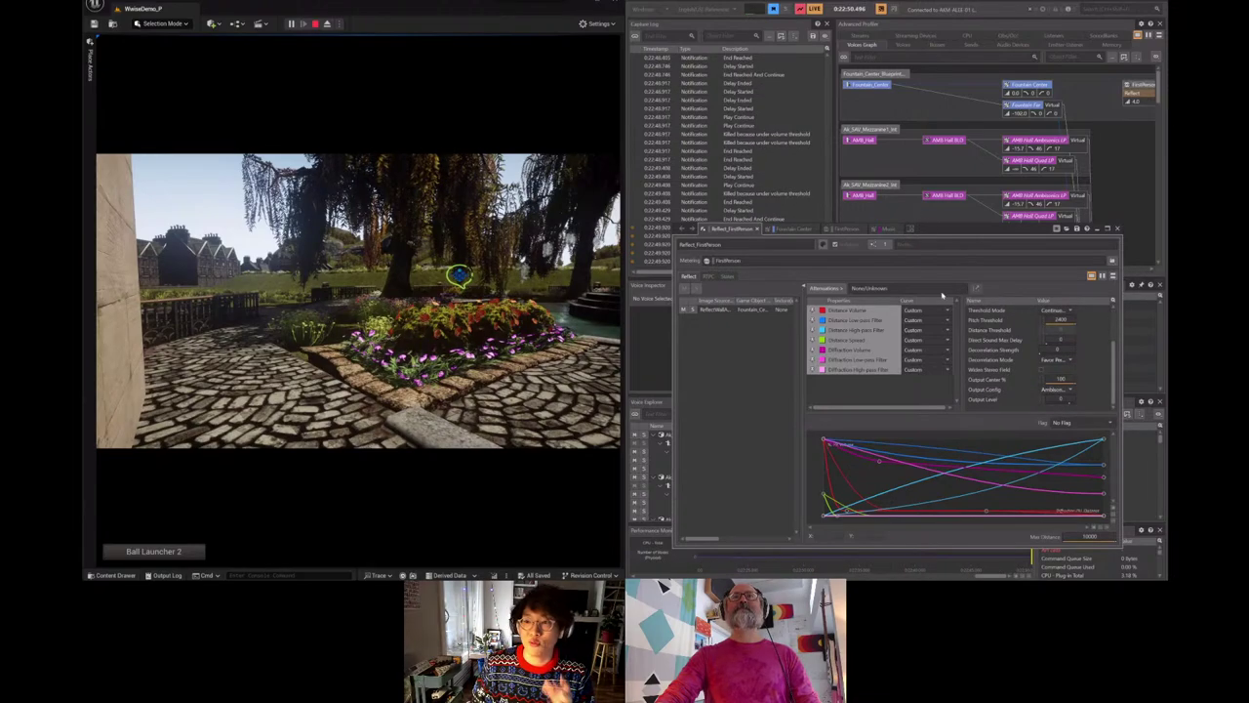
{"action": "left_click_drag", "start_coordinate": [961, 229], "coordinate": [931, 190]}
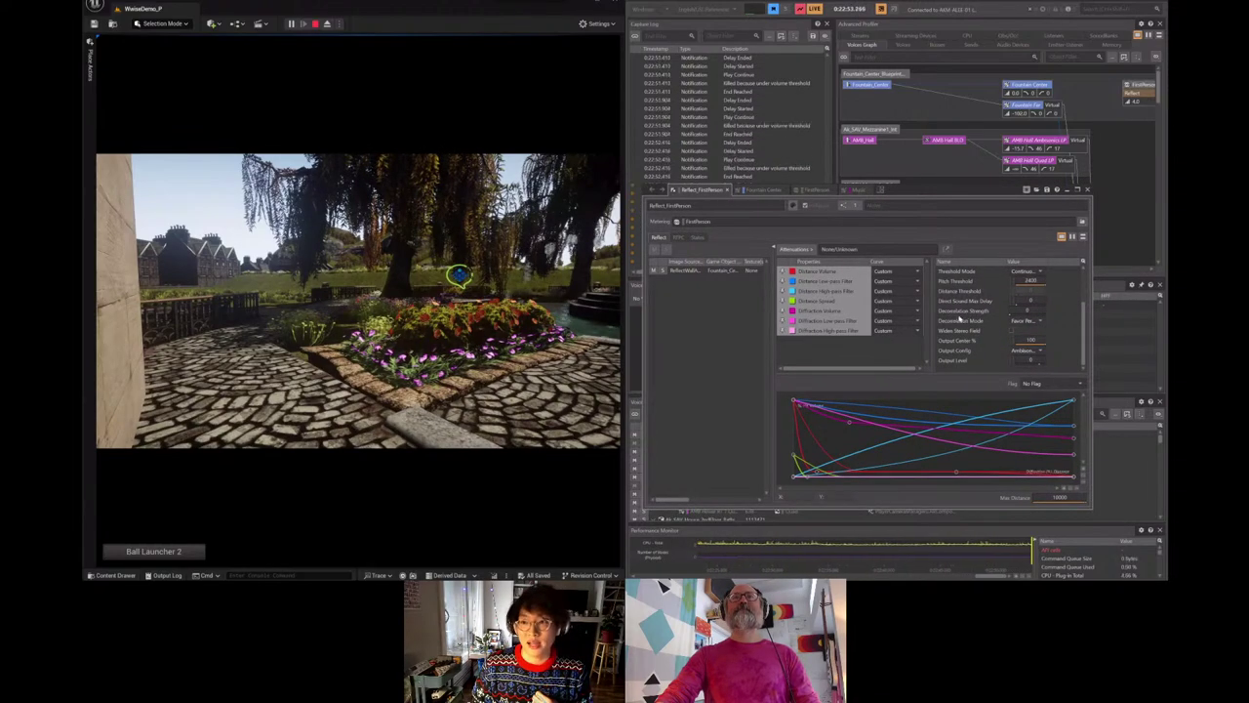
{"action": "left_click", "coordinate": [956, 302]}
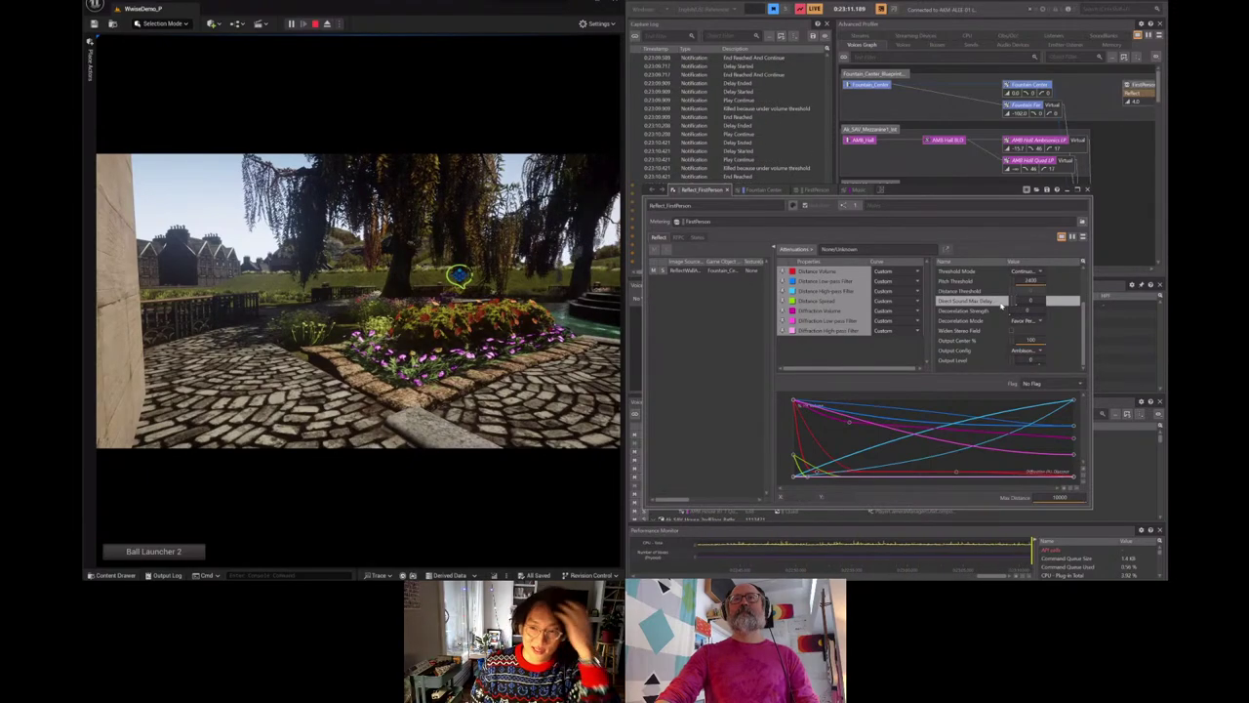
- Unmute Fountain Center and set Direct Sound Max Delay to 20 ms in Reflect_FirstPerson
{"action": "left_click", "coordinate": [764, 192]}
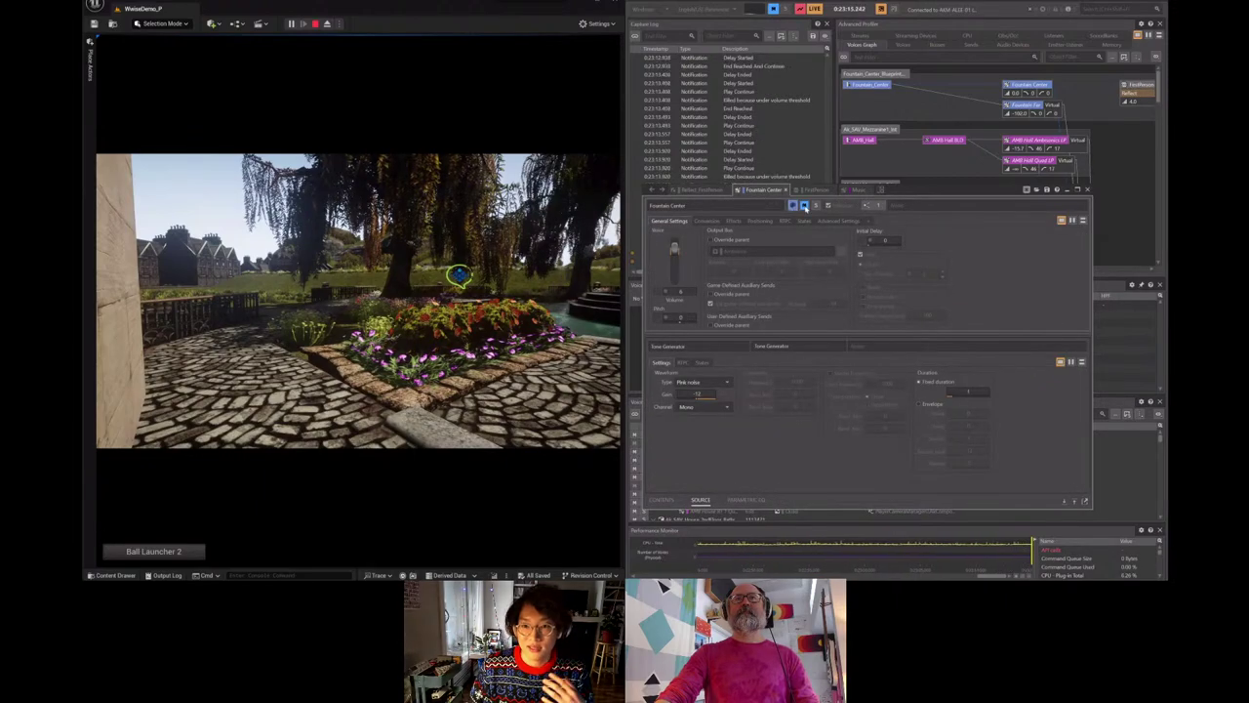
{"action": "left_click", "coordinate": [805, 207]}
{"action": "left_click", "coordinate": [703, 192]}
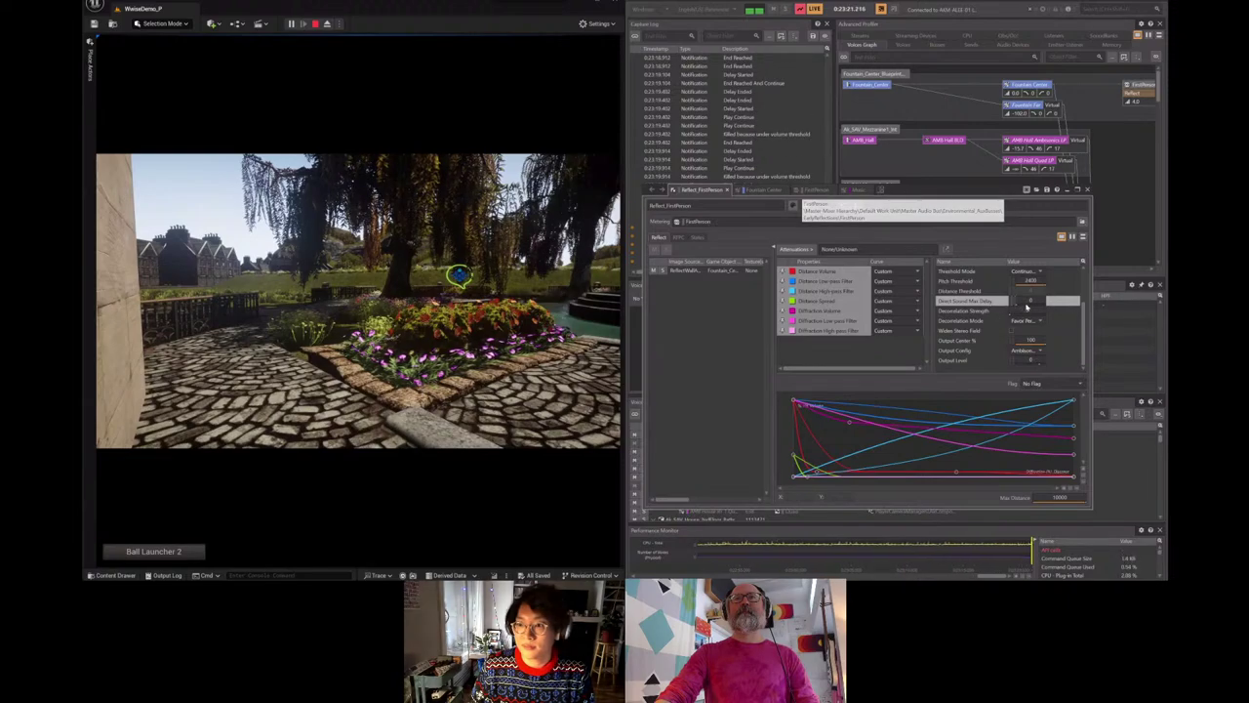
{"action": "left_click", "coordinate": [1031, 301]}
{"action": "left_click_drag", "start_coordinate": [987, 310], "coordinate": [1004, 310]}
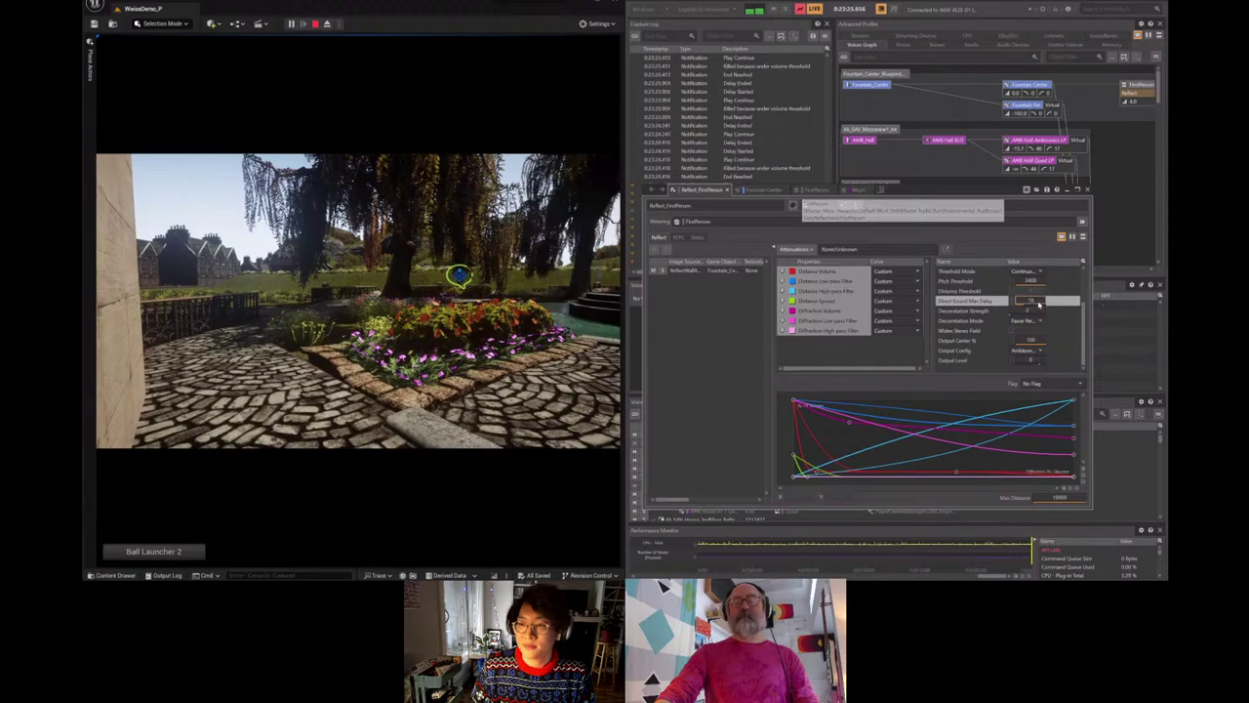
{"action": "double_click", "coordinate": [1039, 301]}
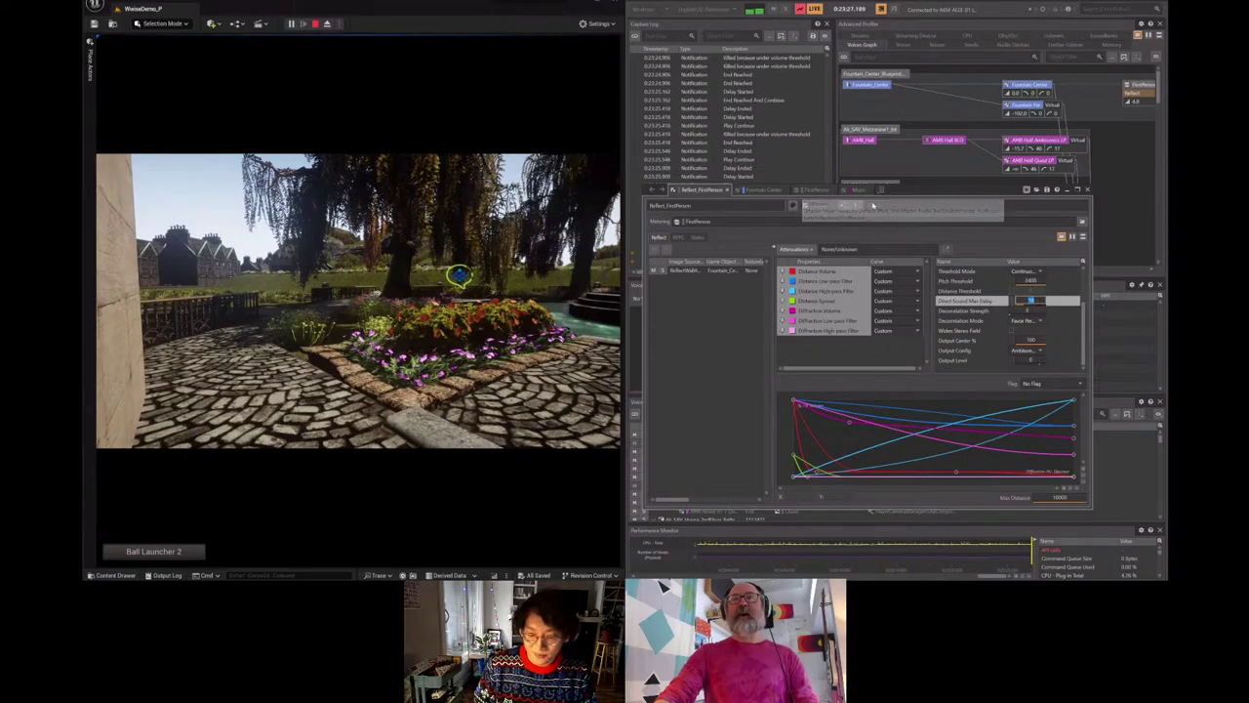
- Toggle Fountain Center's mute to compare the sound, leave it muted, and switch to the browser presentation's Phase Mitigation Tools: Clustering slide
{"action": "left_click", "coordinate": [759, 190]}
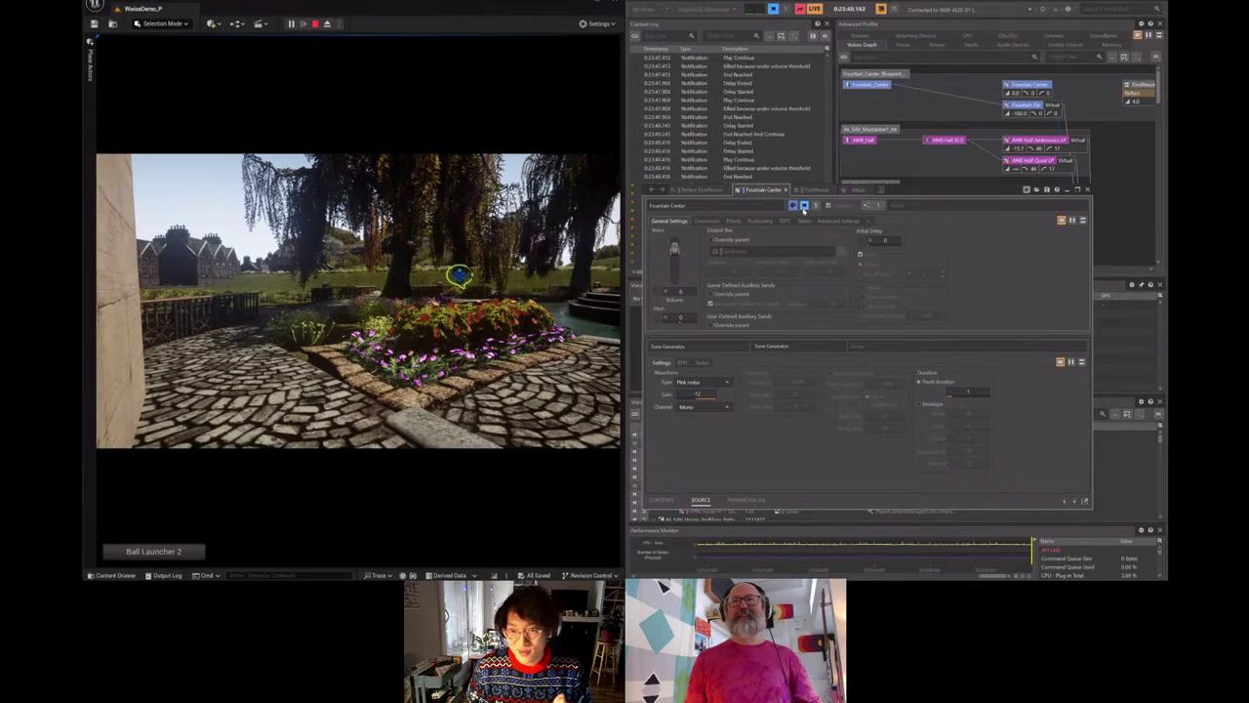
{"action": "left_click", "coordinate": [698, 189]}
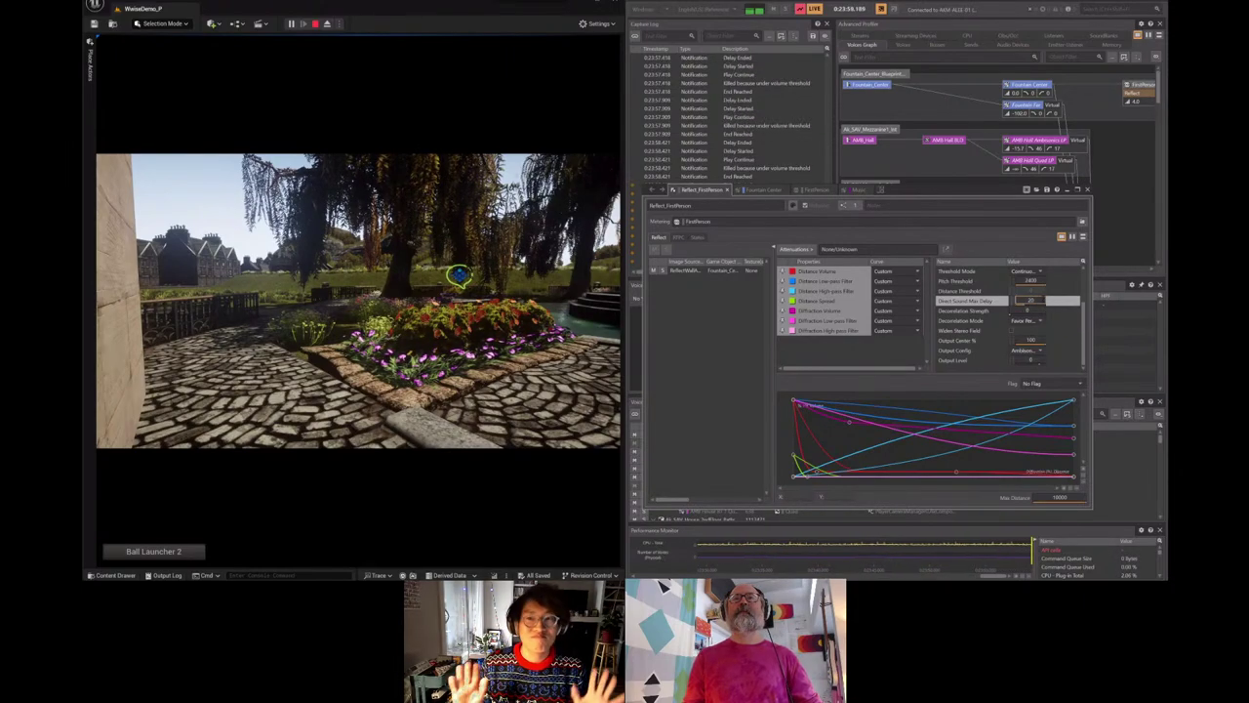
{"action": "left_click", "coordinate": [764, 191]}
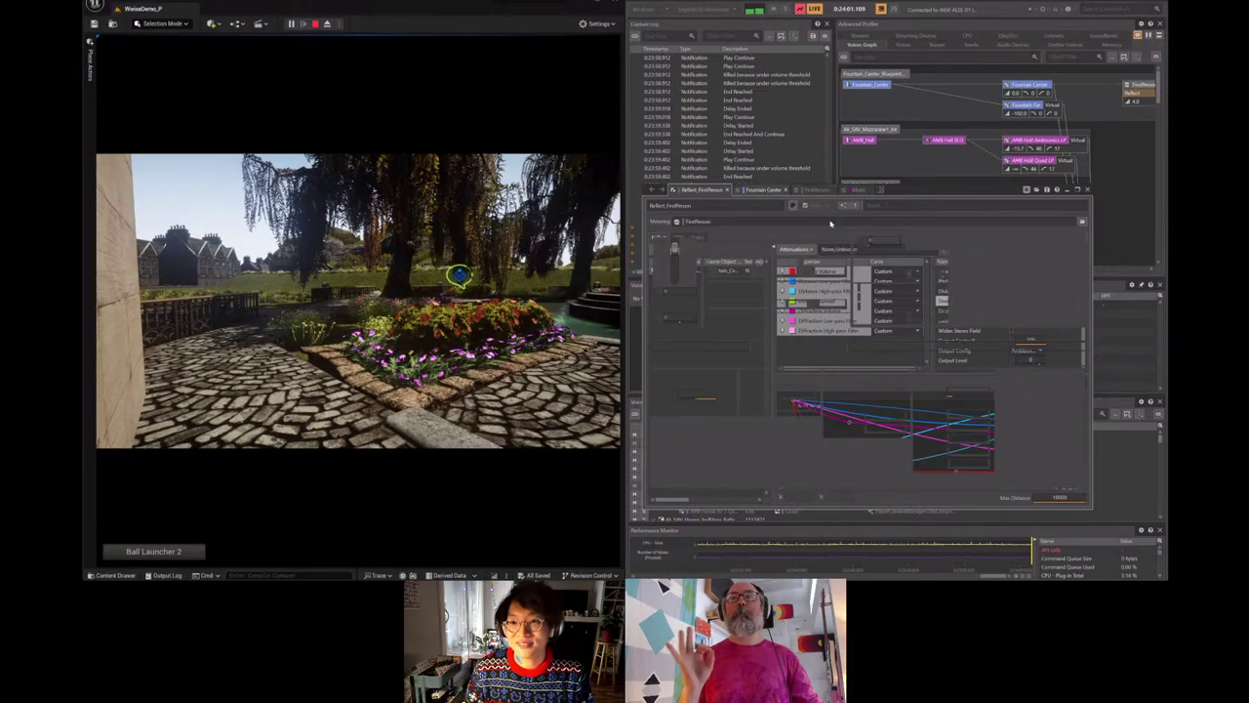
{"action": "left_click", "coordinate": [804, 206]}
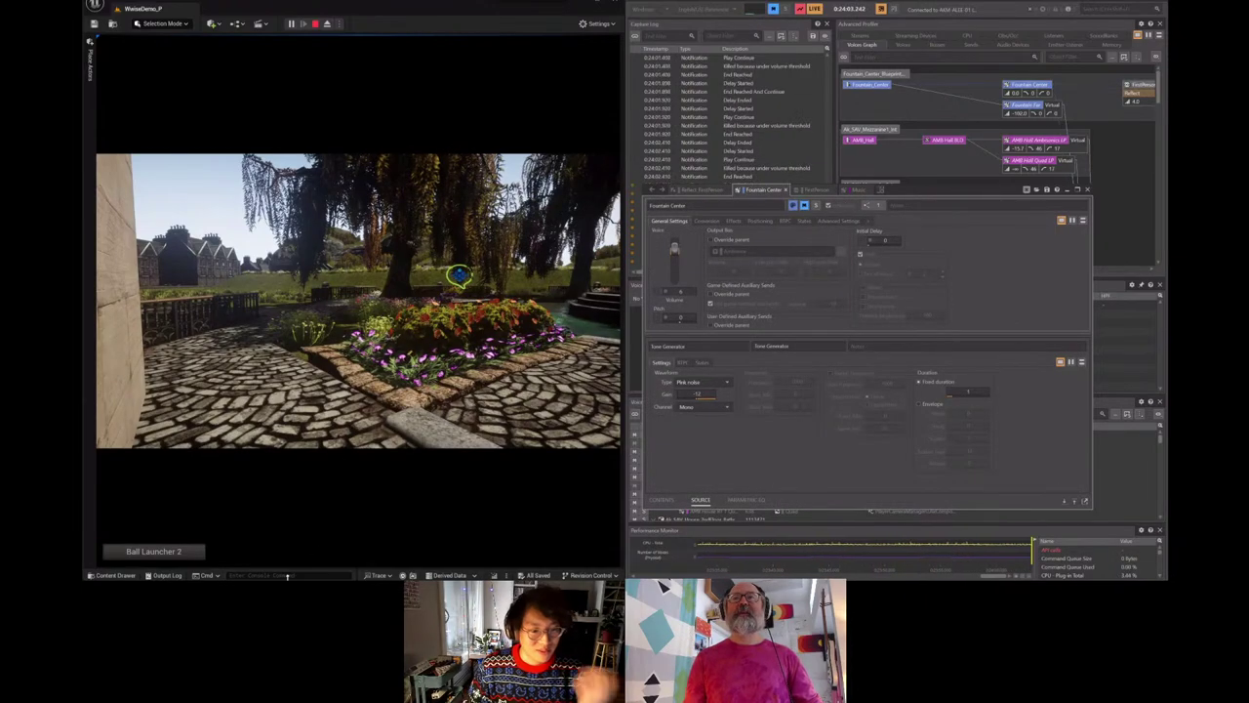
{"action": "mouse_move", "coordinate": [299, 589]}
{"action": "left_click", "coordinate": [259, 552]}
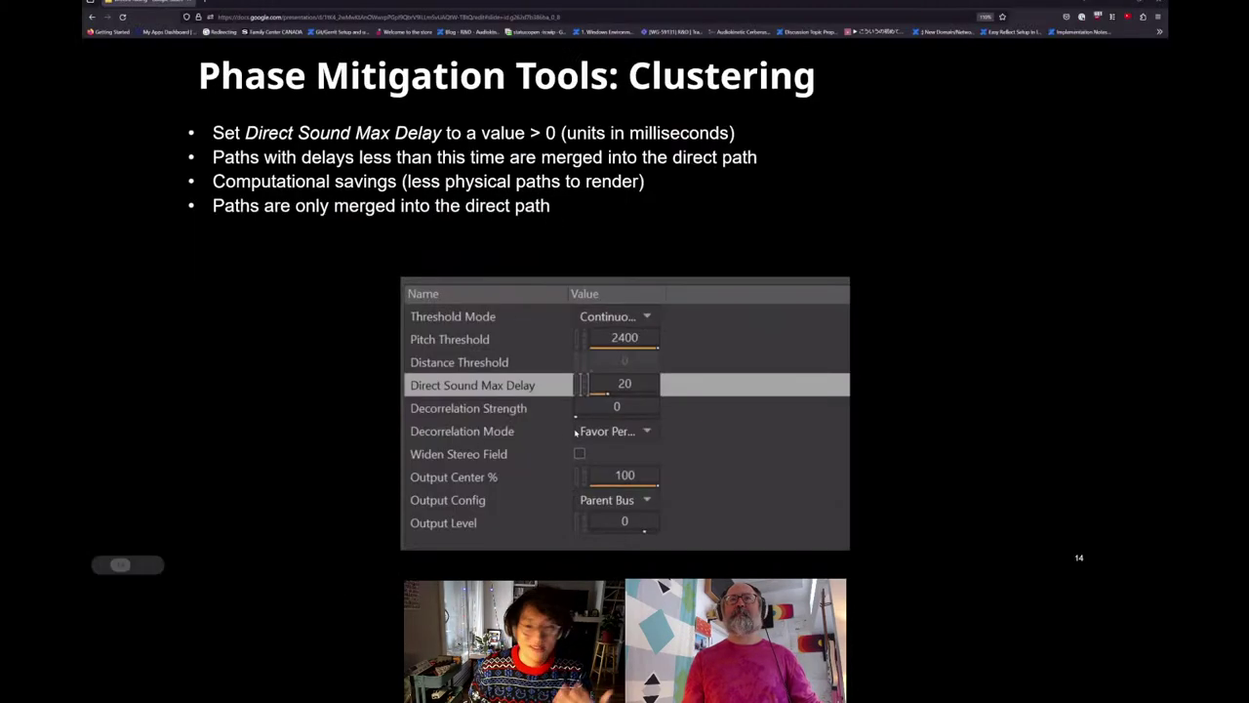
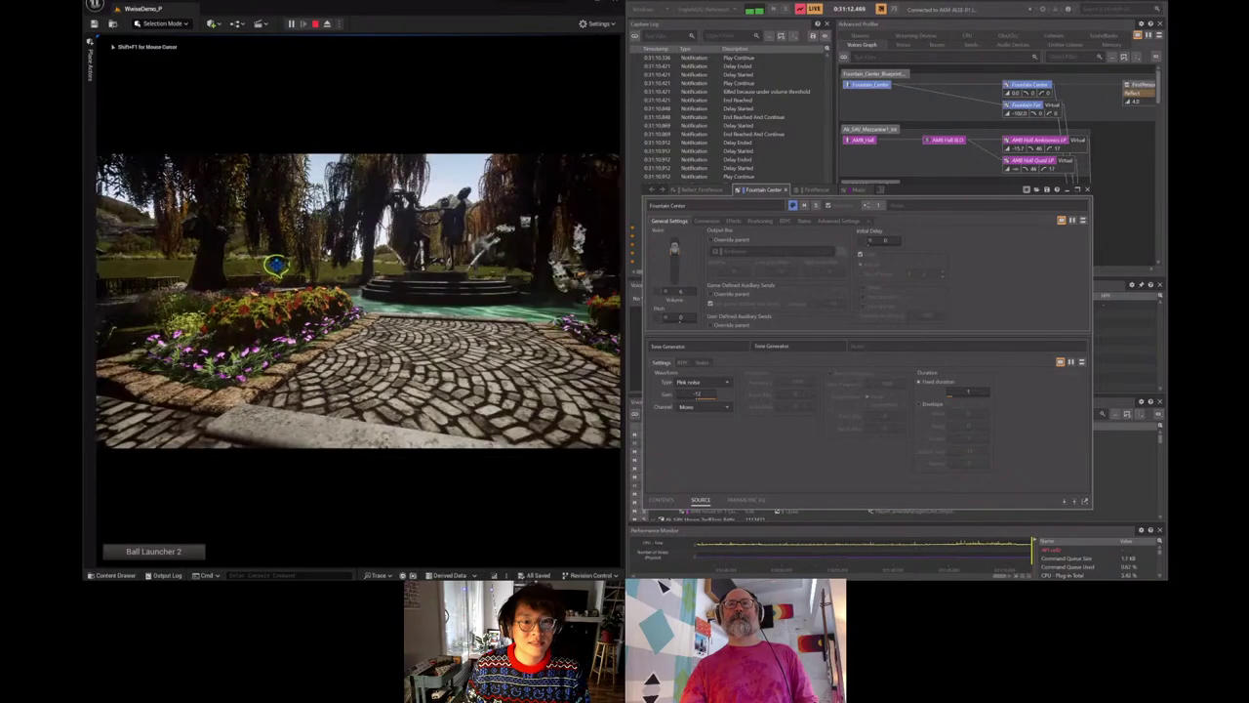
- Back the player away from the fountain behind the flower bed while listening, and mute Fountain Center in Wwise
{"action": "key", "text": "s"}
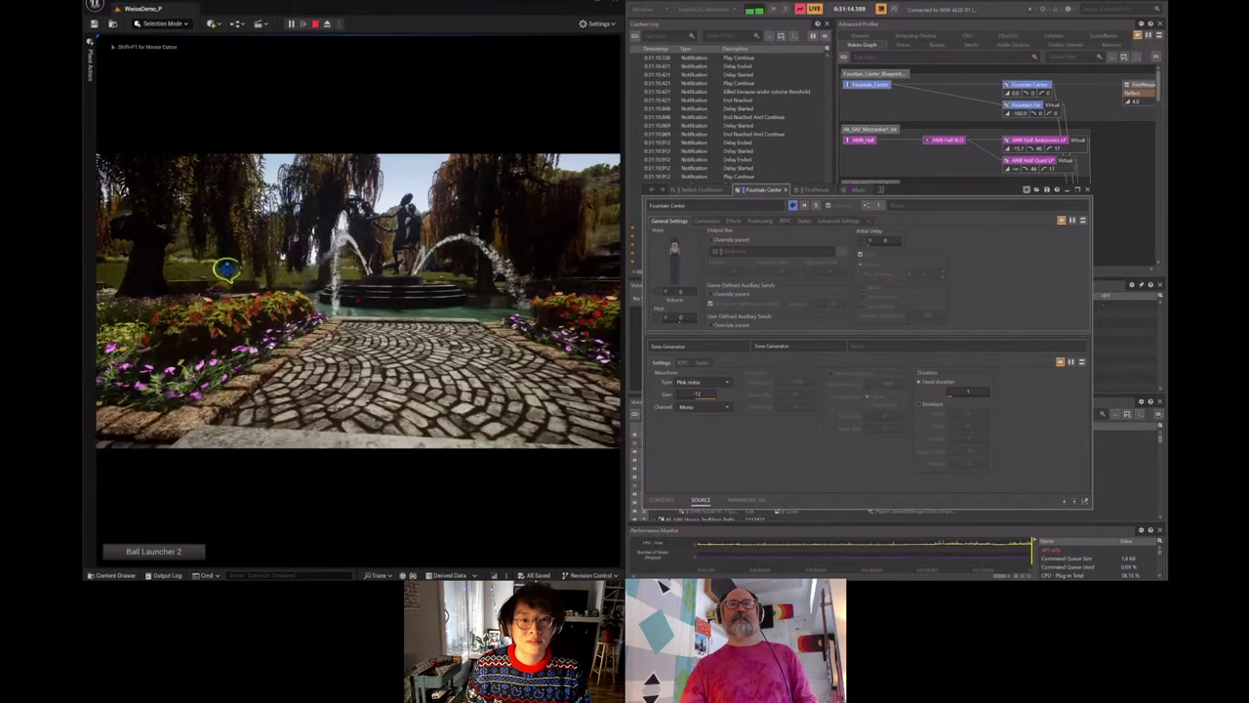
{"action": "key", "text": "shift+F1"}
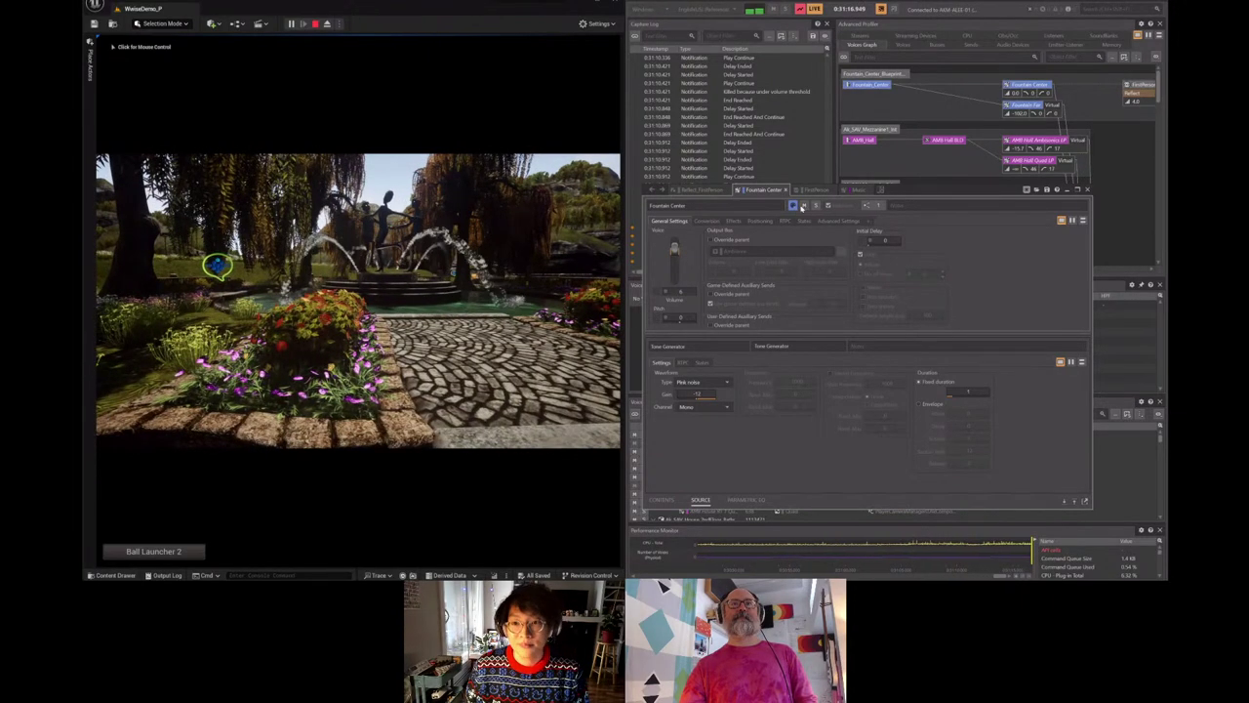
{"action": "left_click", "coordinate": [717, 192]}
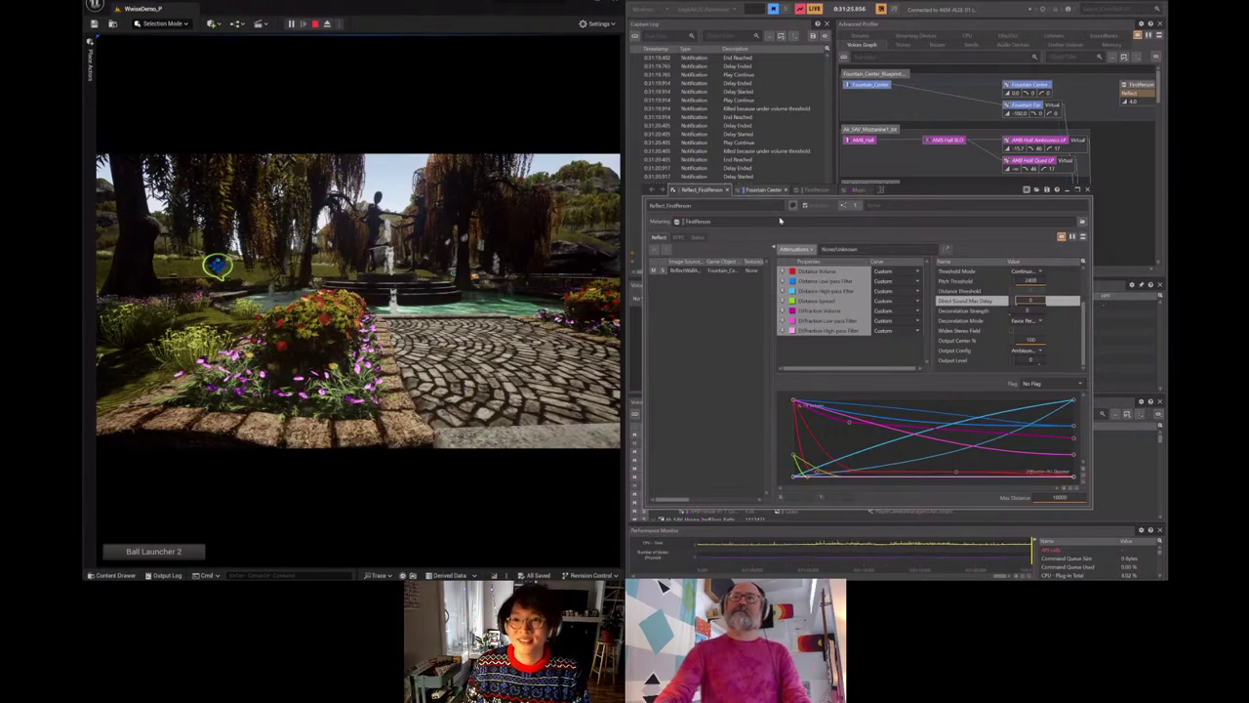
{"action": "left_click", "coordinate": [762, 189]}
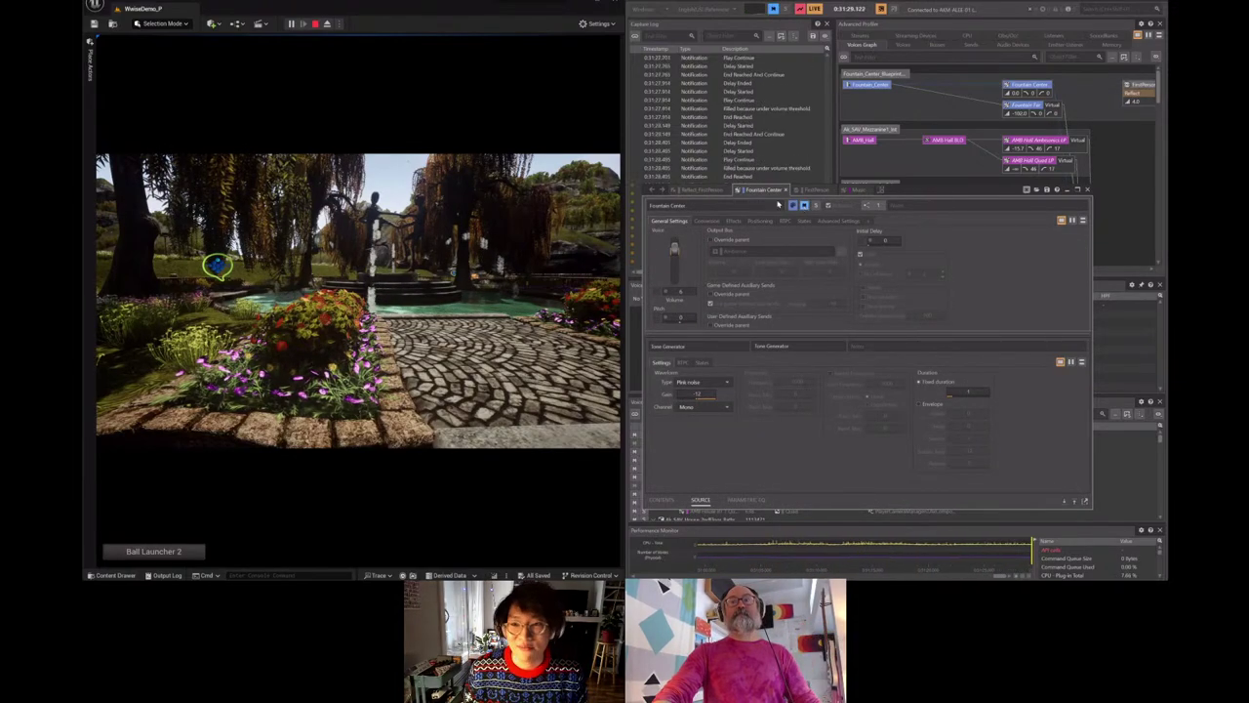
- In Reflect_FirstPerson, show the Decorrelation Mode options, choose Favor Performance and highlight the Decorrelation Strength parameter
{"action": "left_click", "coordinate": [703, 190]}
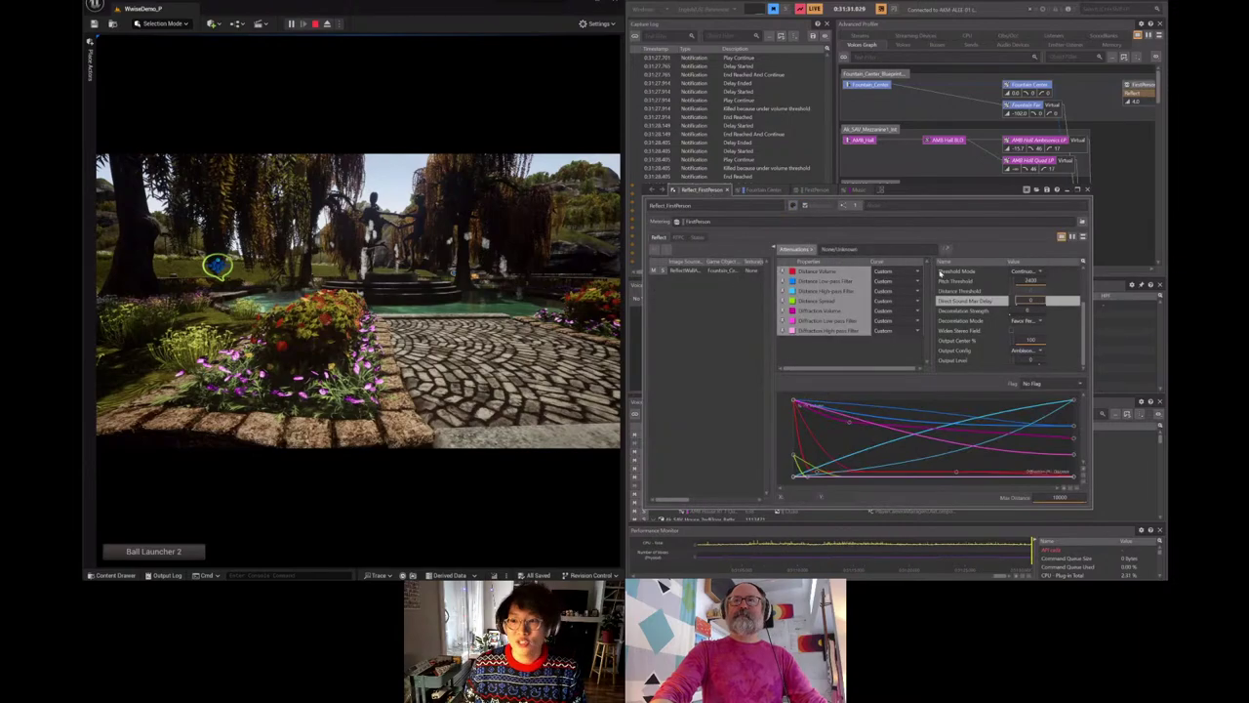
{"action": "left_click", "coordinate": [976, 323]}
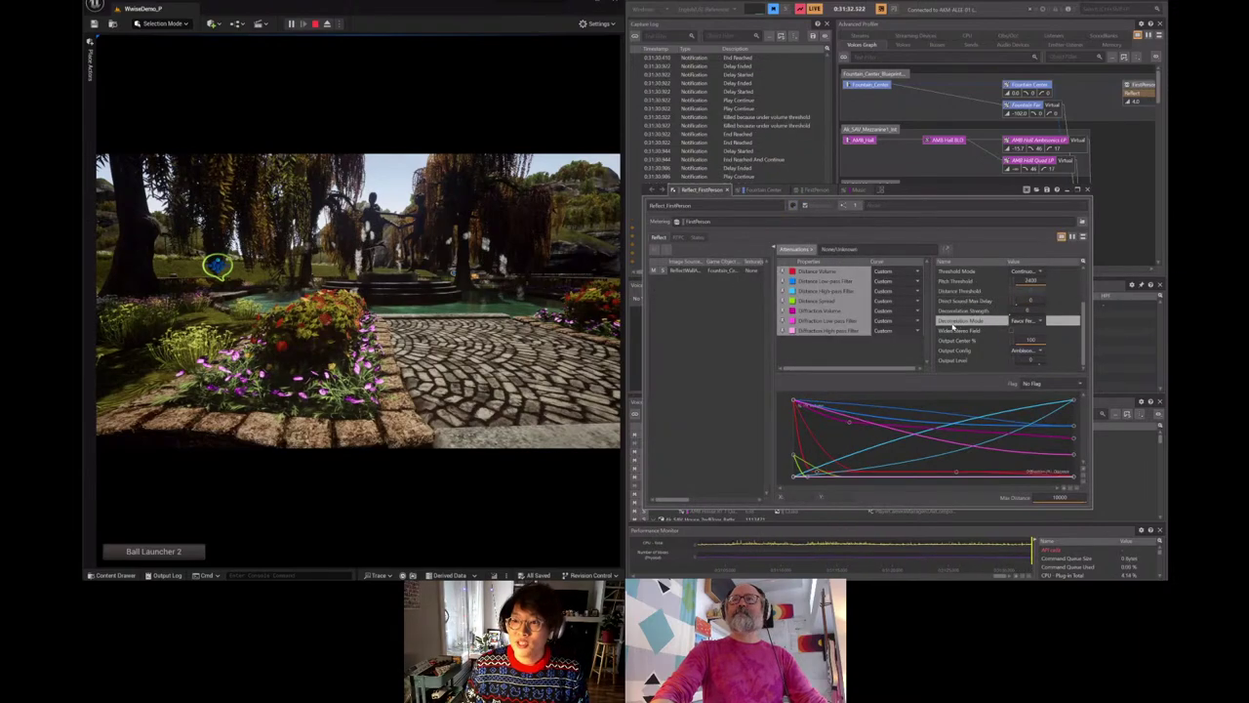
{"action": "left_click", "coordinate": [1025, 321]}
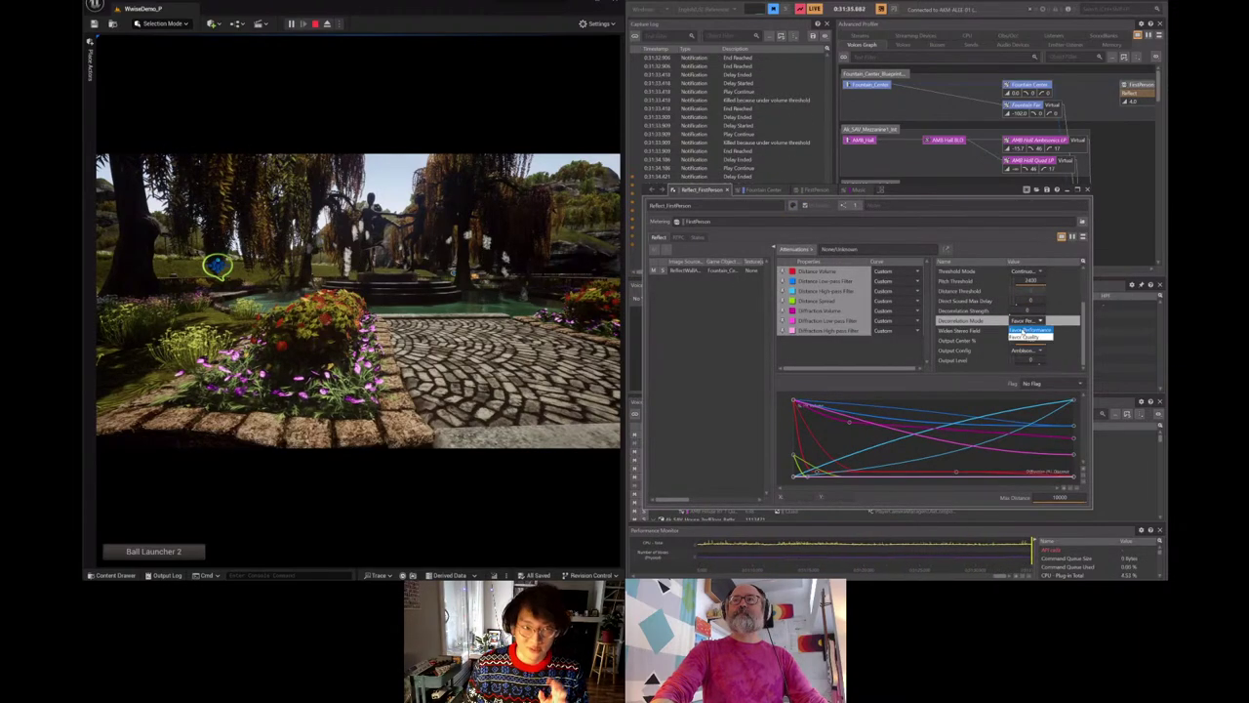
{"action": "left_click", "coordinate": [1022, 332]}
{"action": "left_click", "coordinate": [997, 312]}
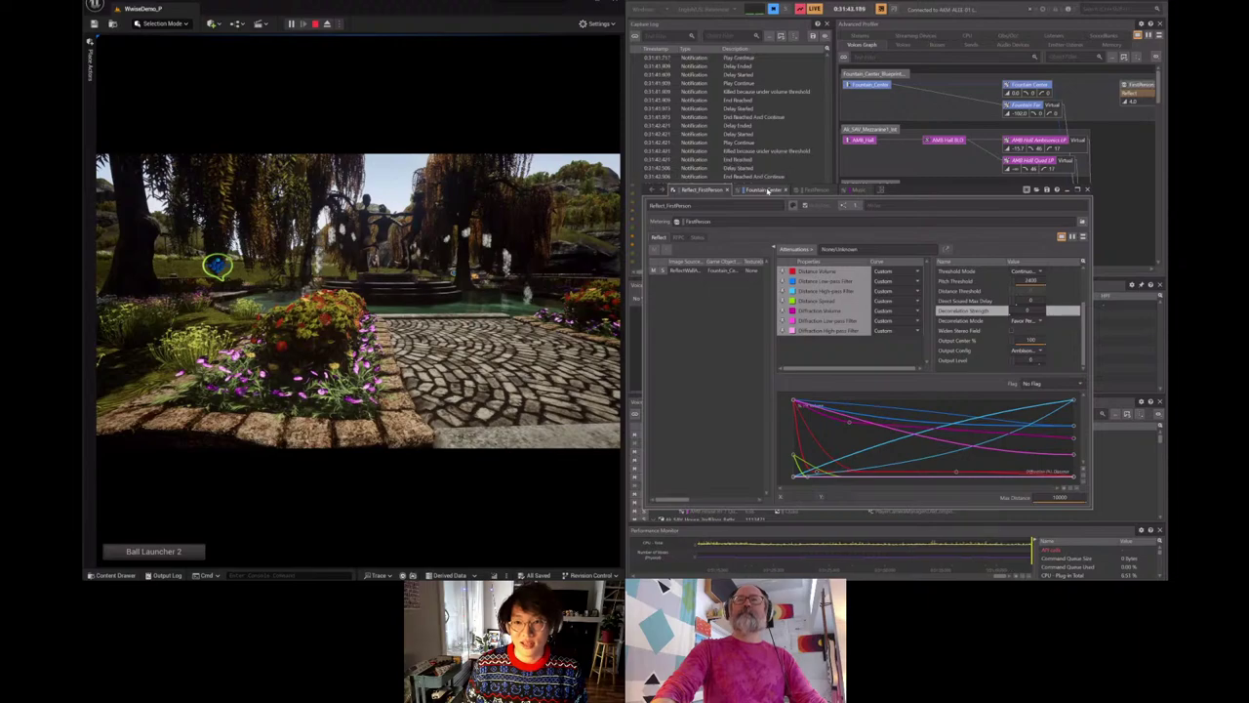
- Unmute Fountain Center and raise Decorrelation Strength in Reflect_FirstPerson to 100 while listening to the reflections
{"action": "left_click", "coordinate": [763, 189]}
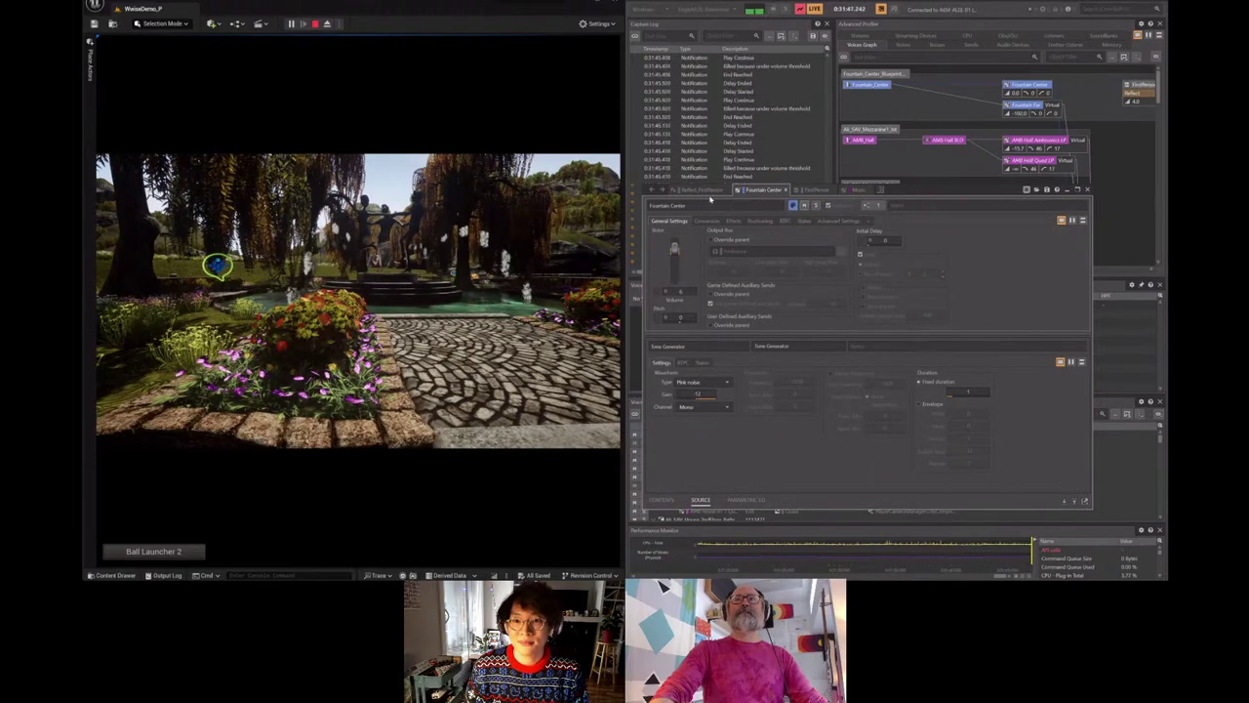
{"action": "left_click", "coordinate": [701, 189]}
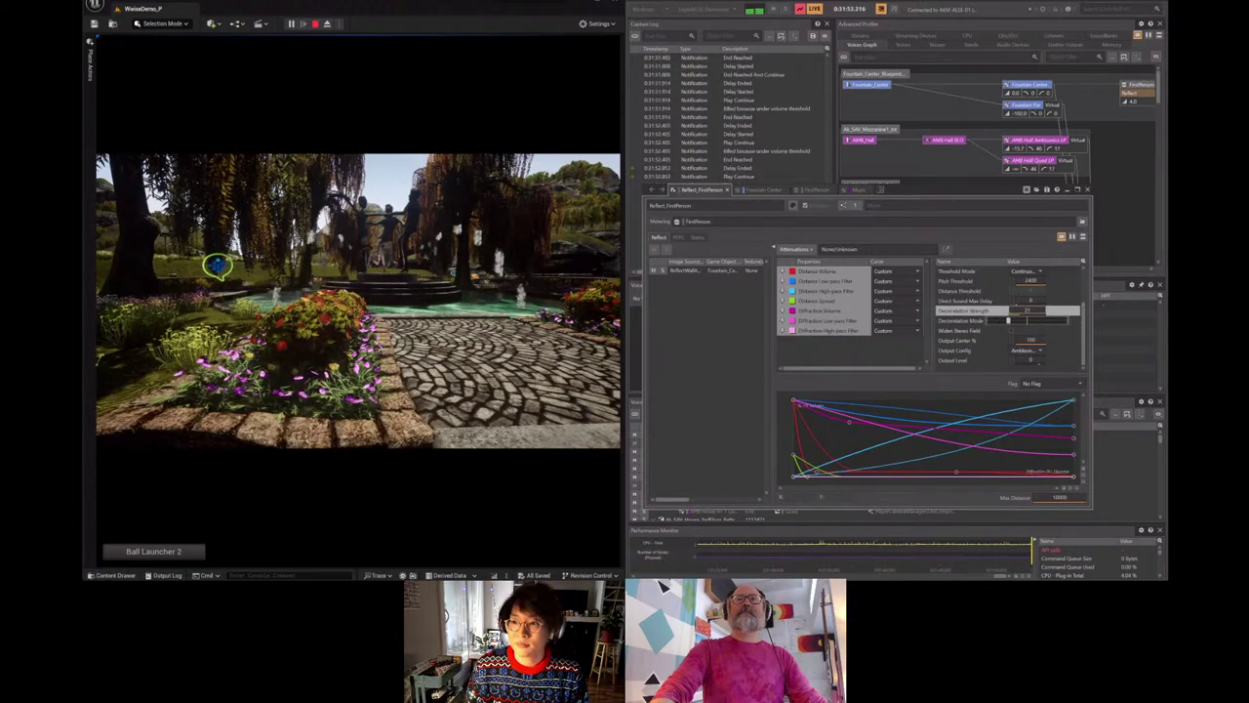
{"action": "left_click_drag", "start_coordinate": [1006, 321], "coordinate": [1068, 321]}
{"action": "double_click", "coordinate": [1027, 310]}
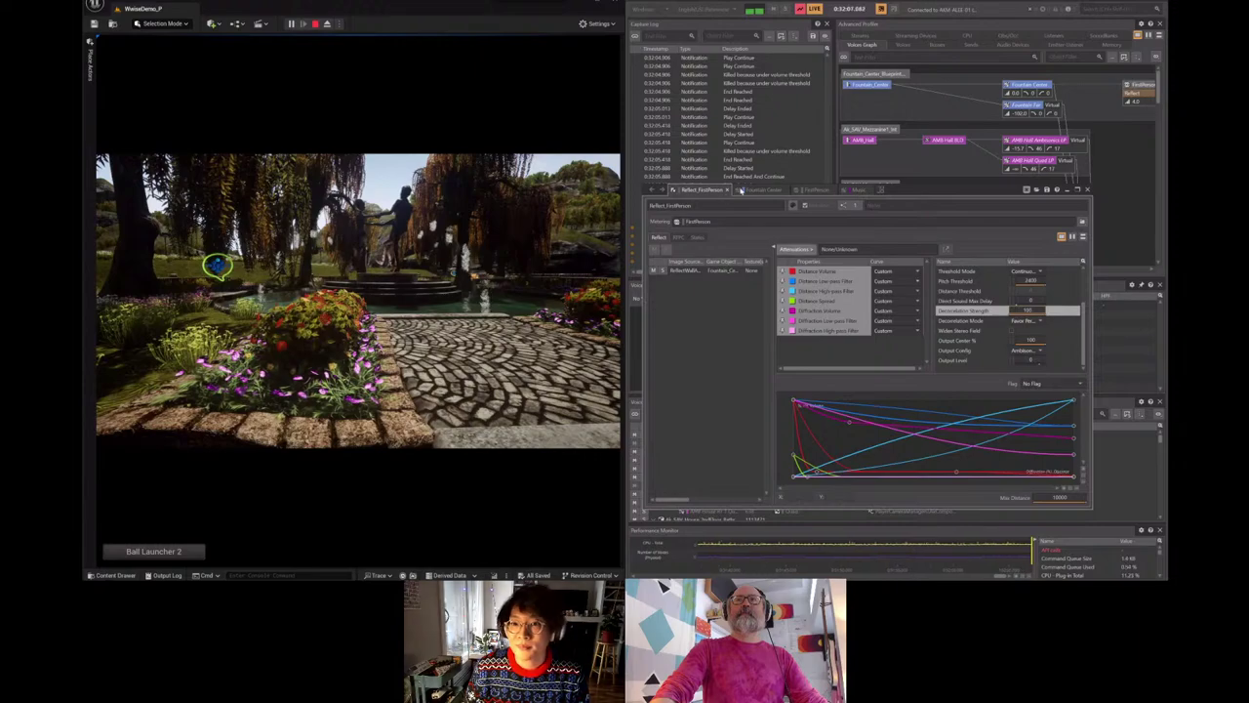
- Mute Fountain Center again and reset Reflect_FirstPerson's Decorrelation Strength to 0
{"action": "left_click", "coordinate": [761, 190]}
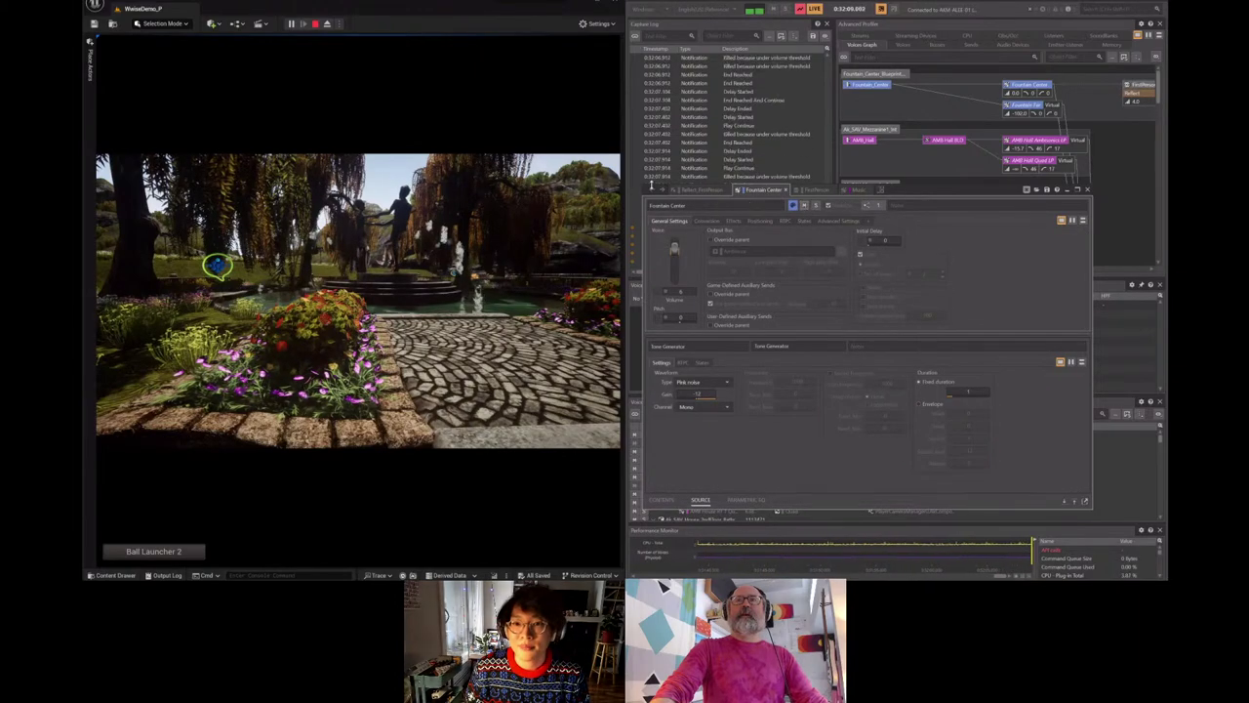
{"action": "left_click", "coordinate": [700, 189]}
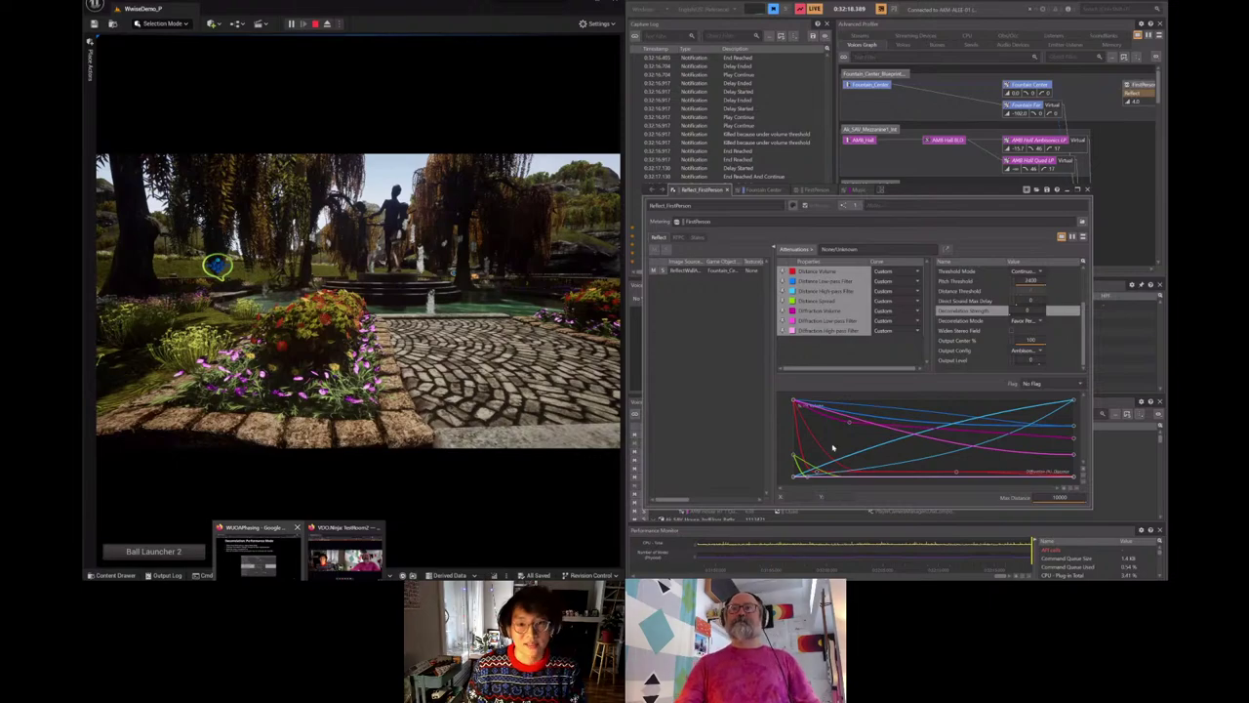
- Review the Performance Mode and Phase Mitigation Tools: Decorrelation slides in the browser presentation, and switch back to Unreal Editor and Wwise
{"action": "left_click", "coordinate": [261, 571]}
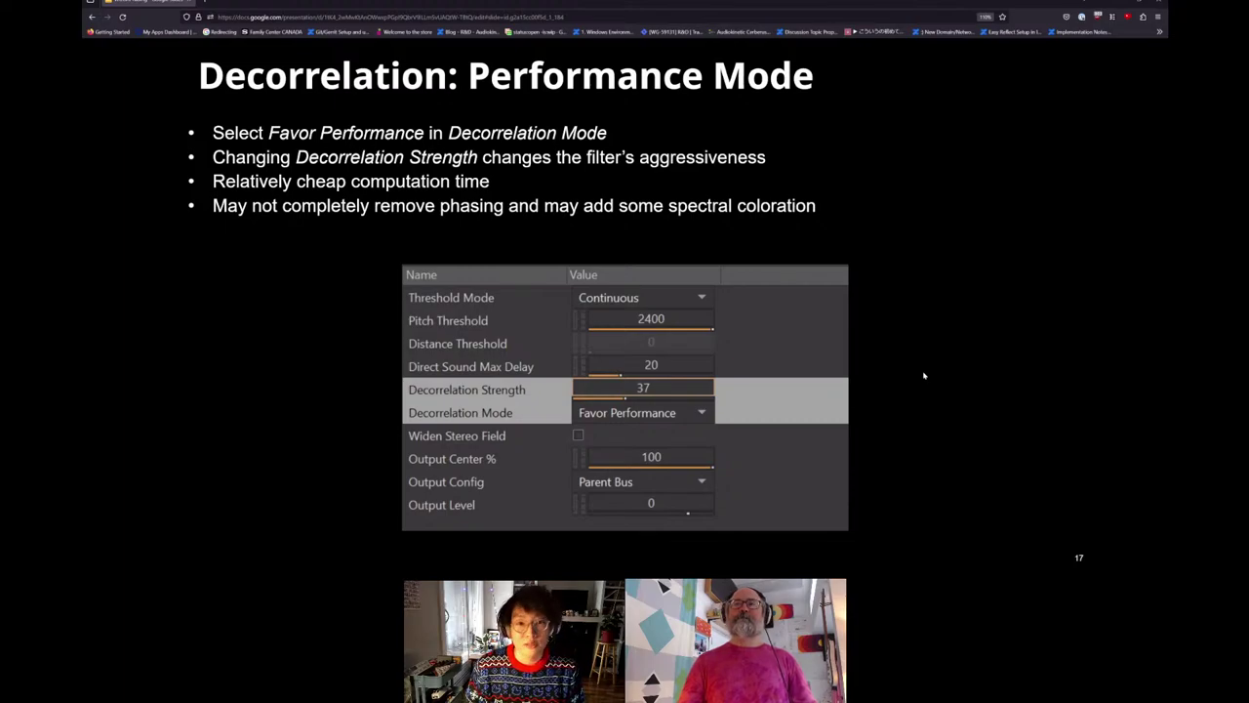
{"action": "key", "text": "Left"}
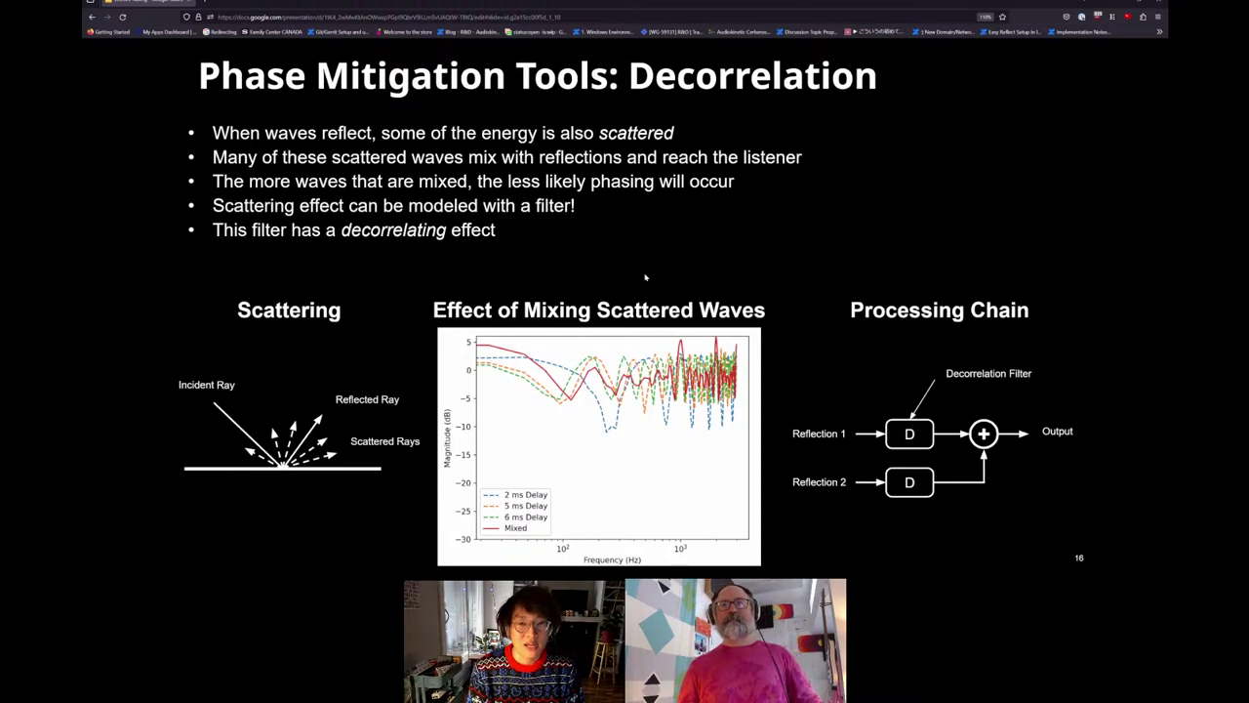
{"action": "key", "text": "Right"}
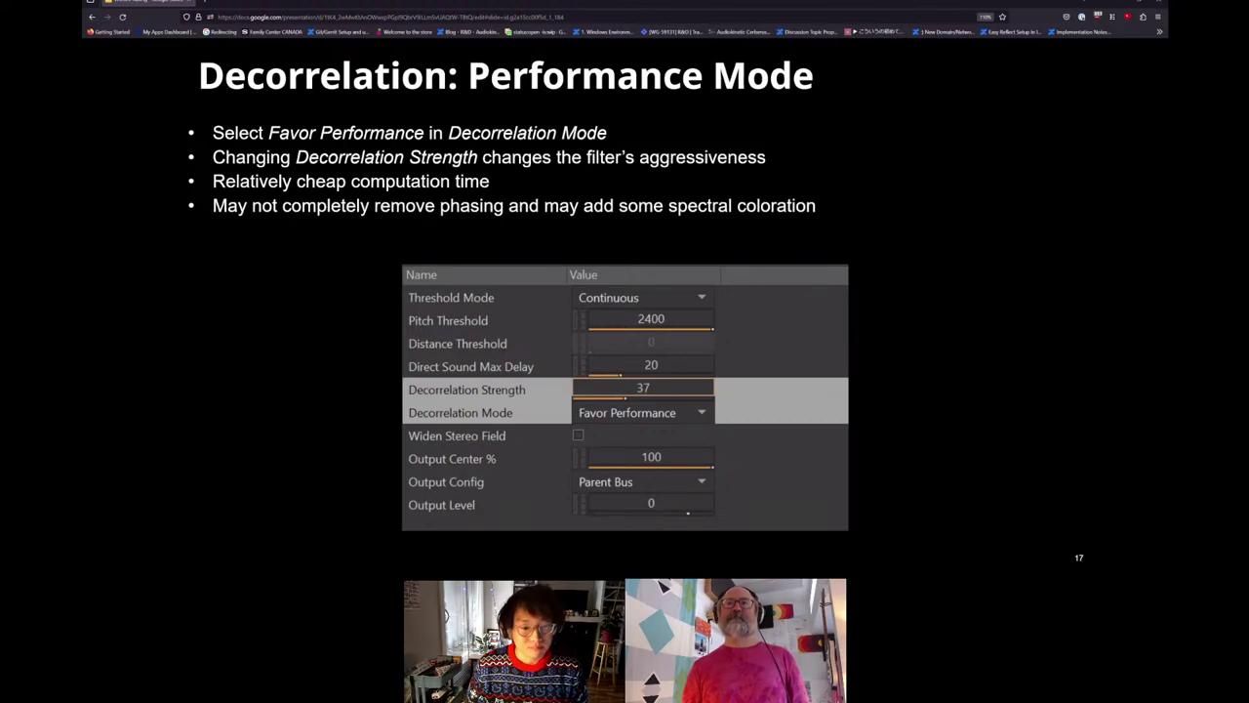
{"action": "key", "text": "alt+Tab"}
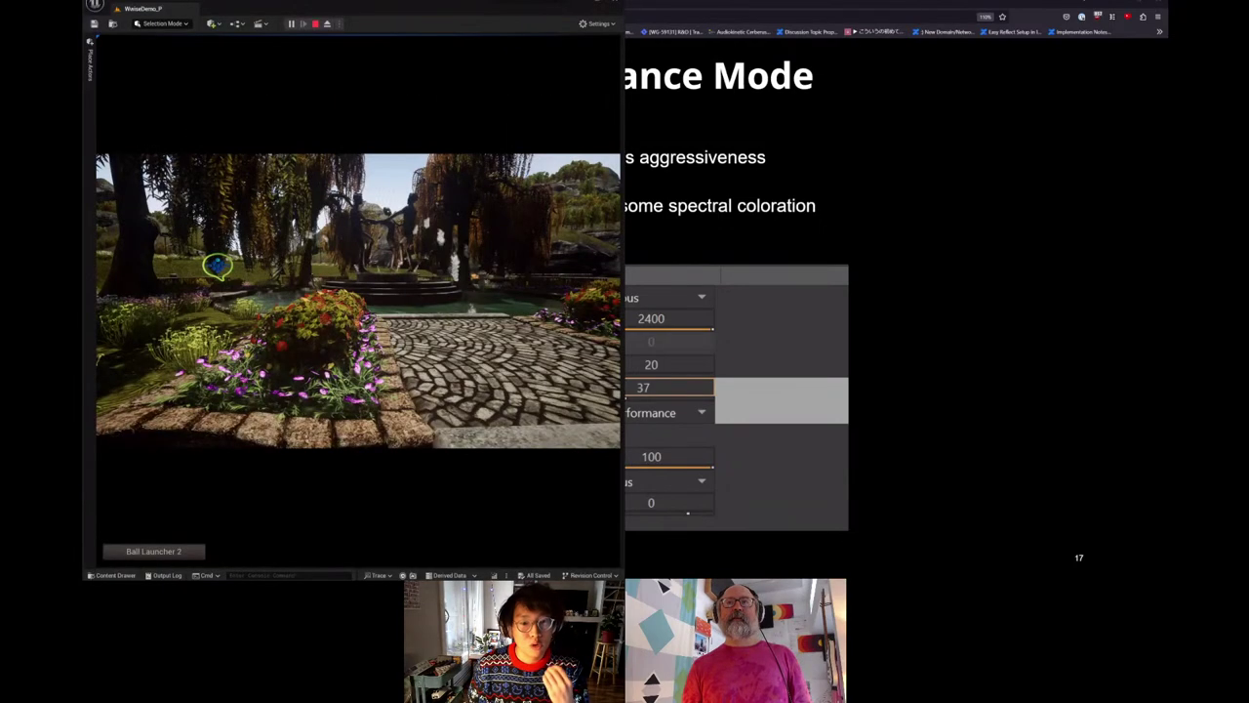
{"action": "key", "text": "alt+Tab"}
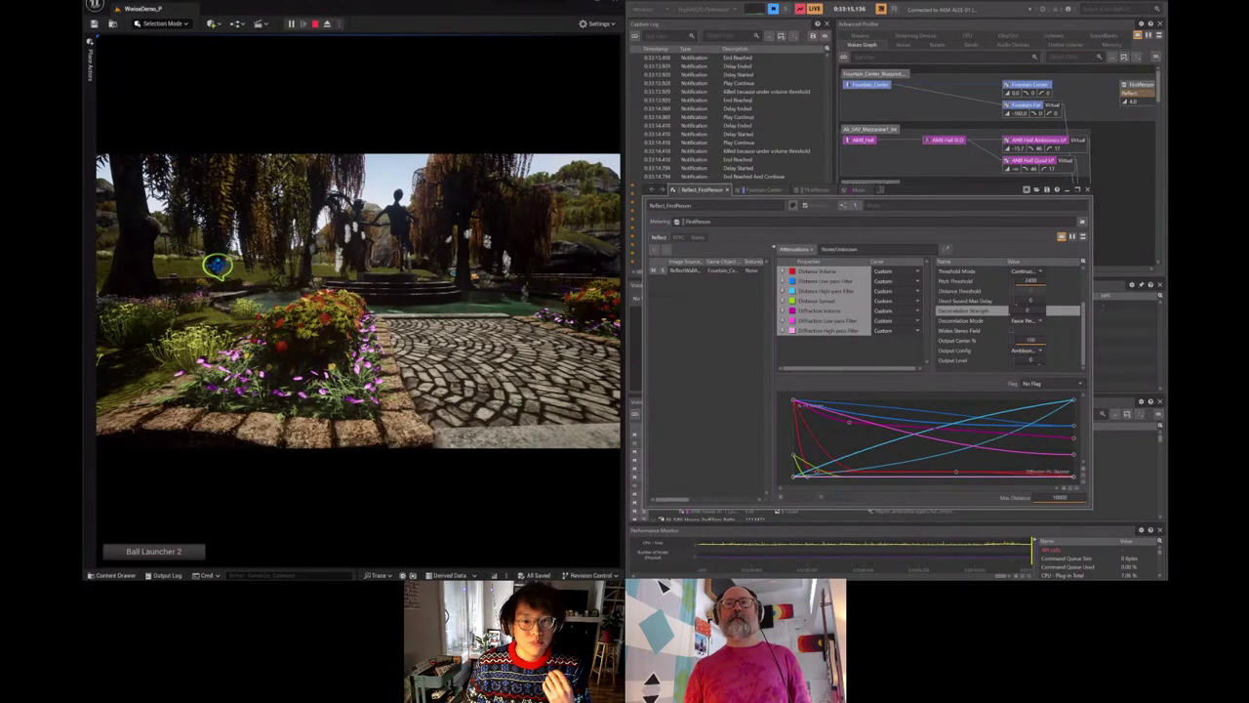
- Walk the player along the garden path into the pool, up to the base of the fountain statue
{"action": "left_click", "coordinate": [467, 406]}
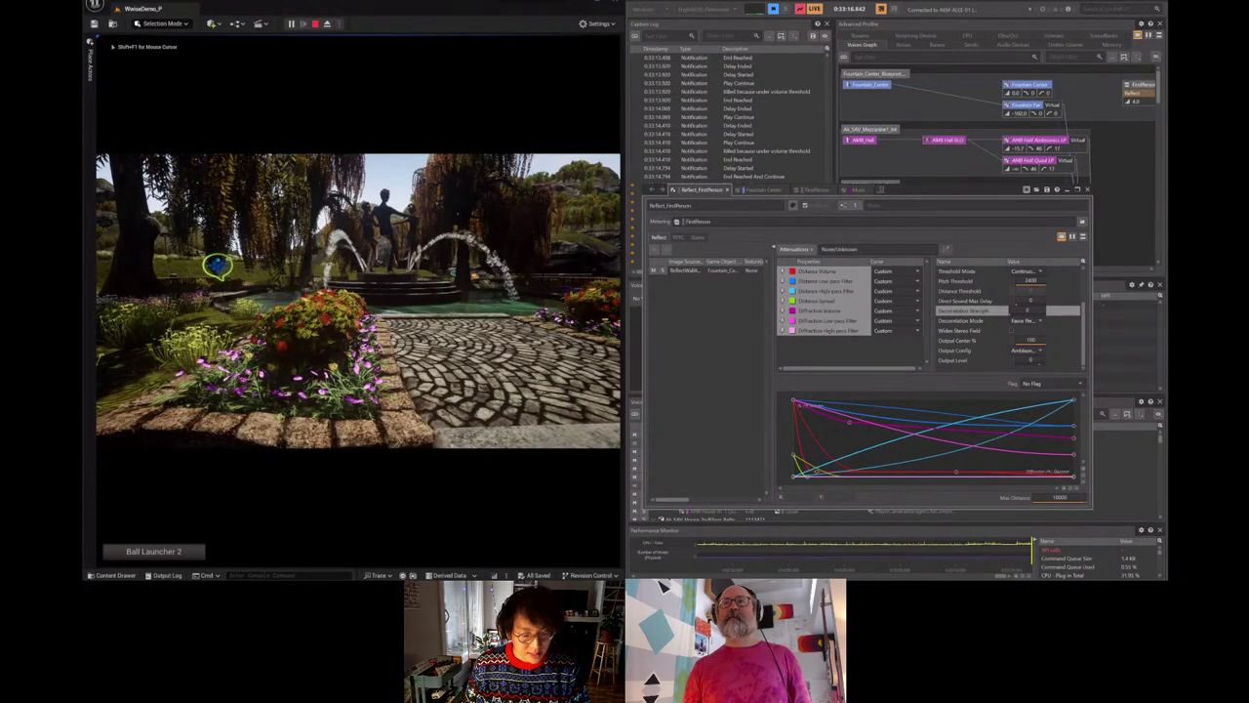
{"action": "key", "text": "shift+F1"}
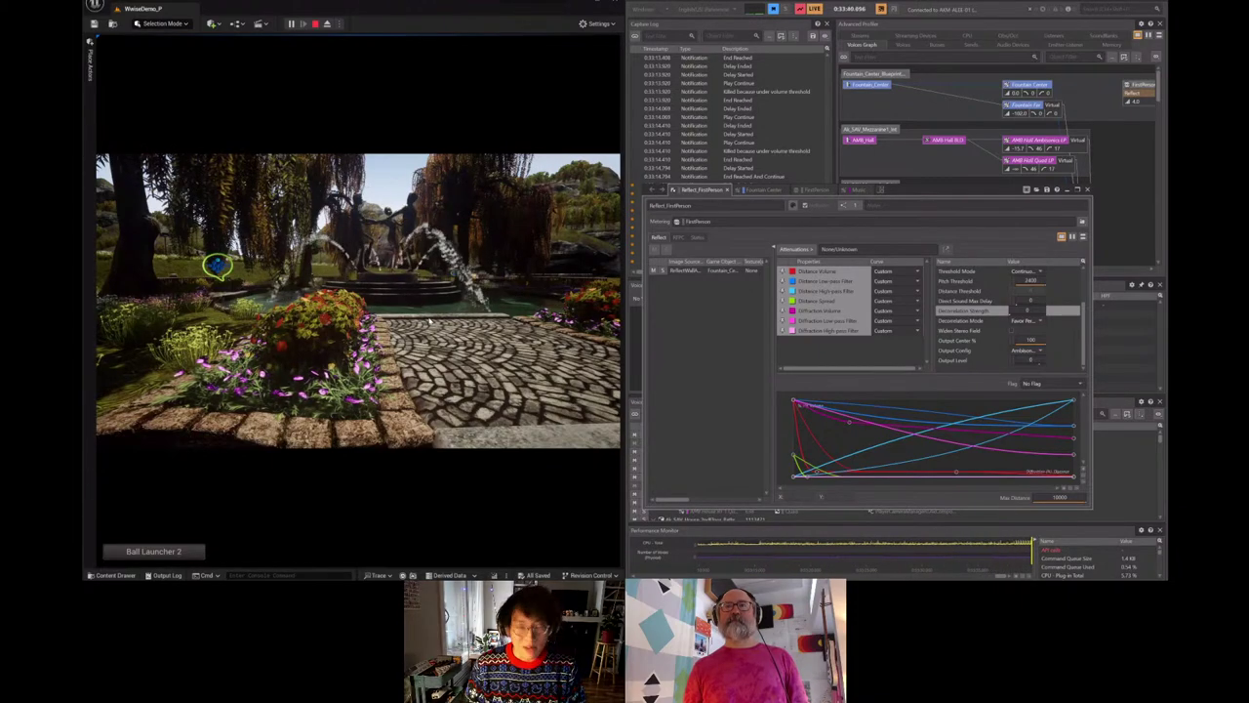
{"action": "left_click", "coordinate": [358, 300]}
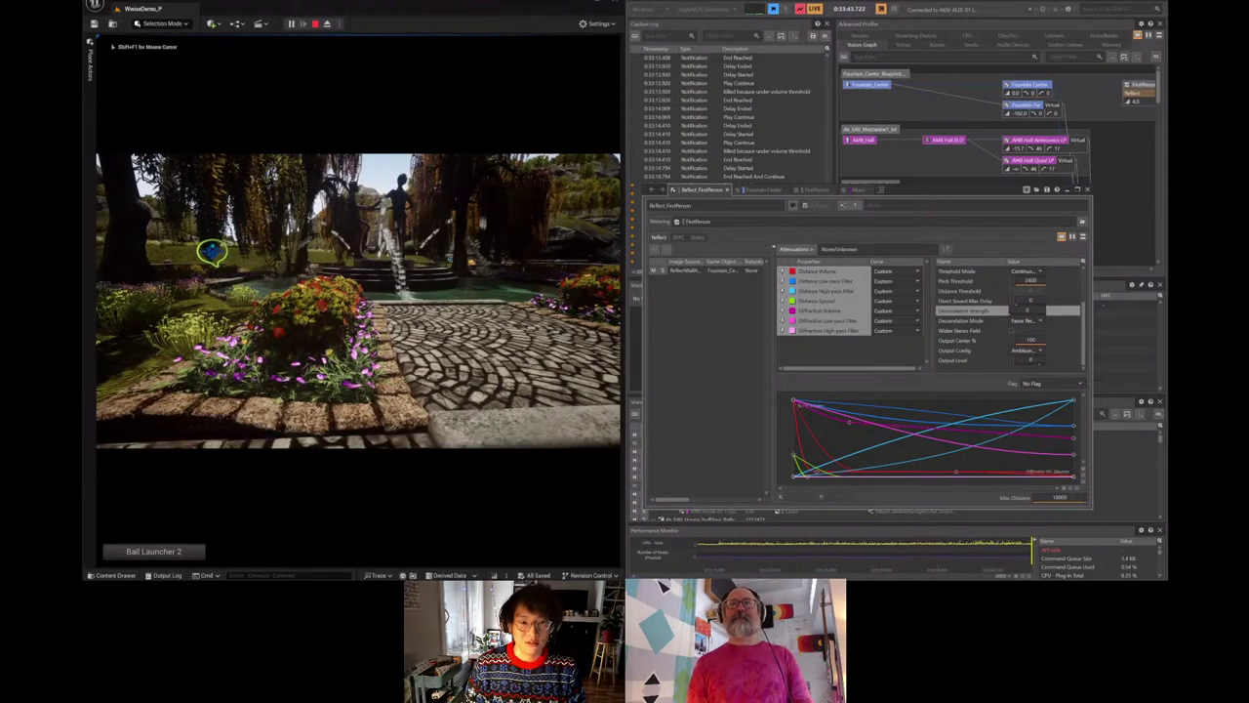
{"action": "key", "text": "w"}
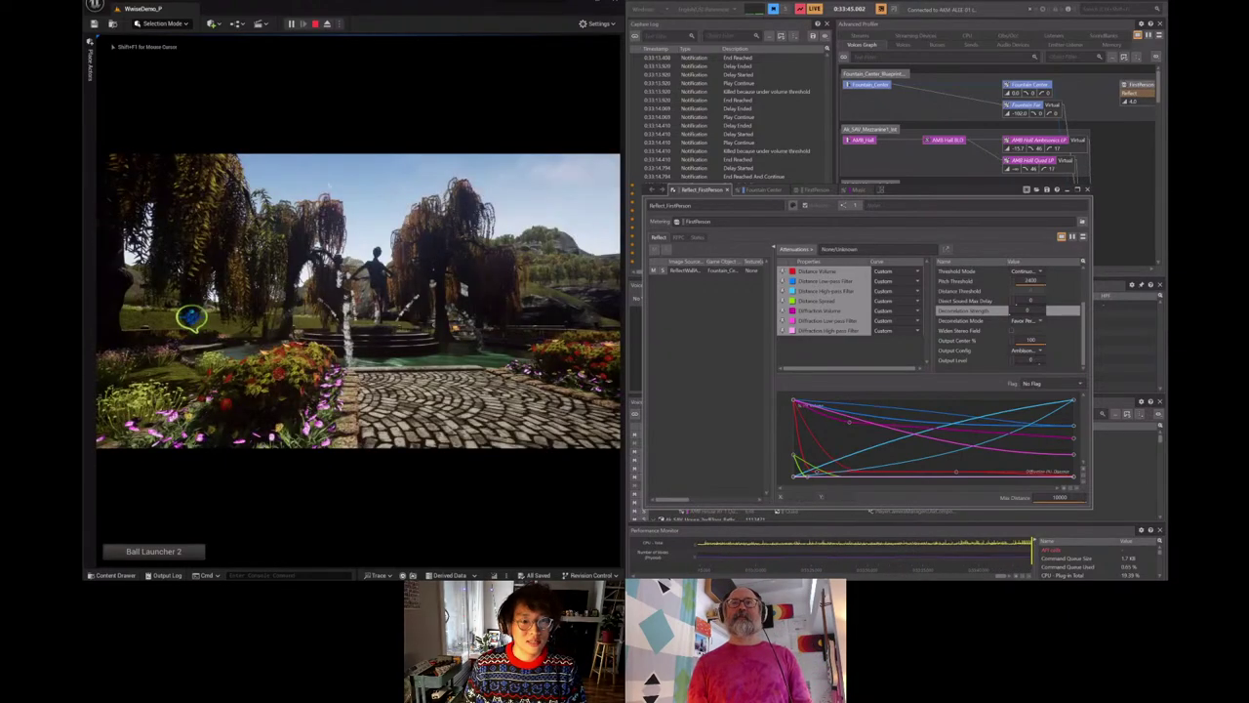
{"action": "key", "text": "w"}
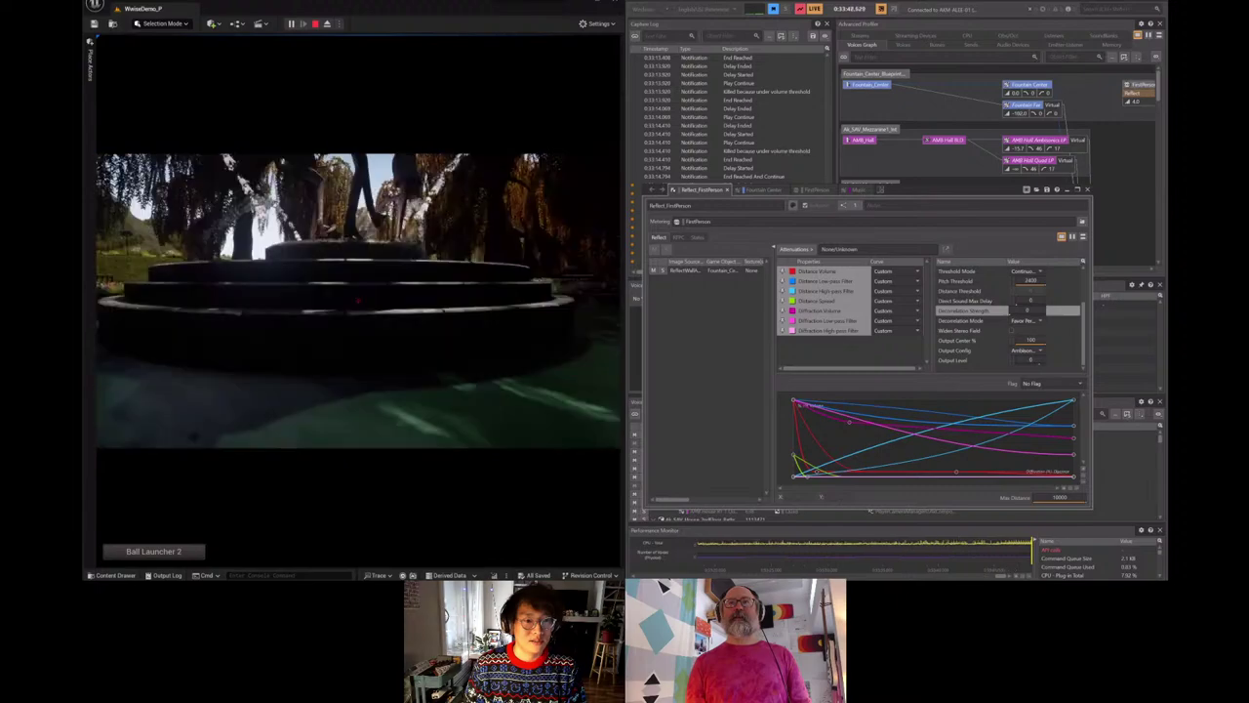
{"action": "key", "text": "w"}
- In the game's audio source settings, choose the Fix preset, set Audio Source to Music and reposition the source to center
{"action": "key", "text": "Tab"}
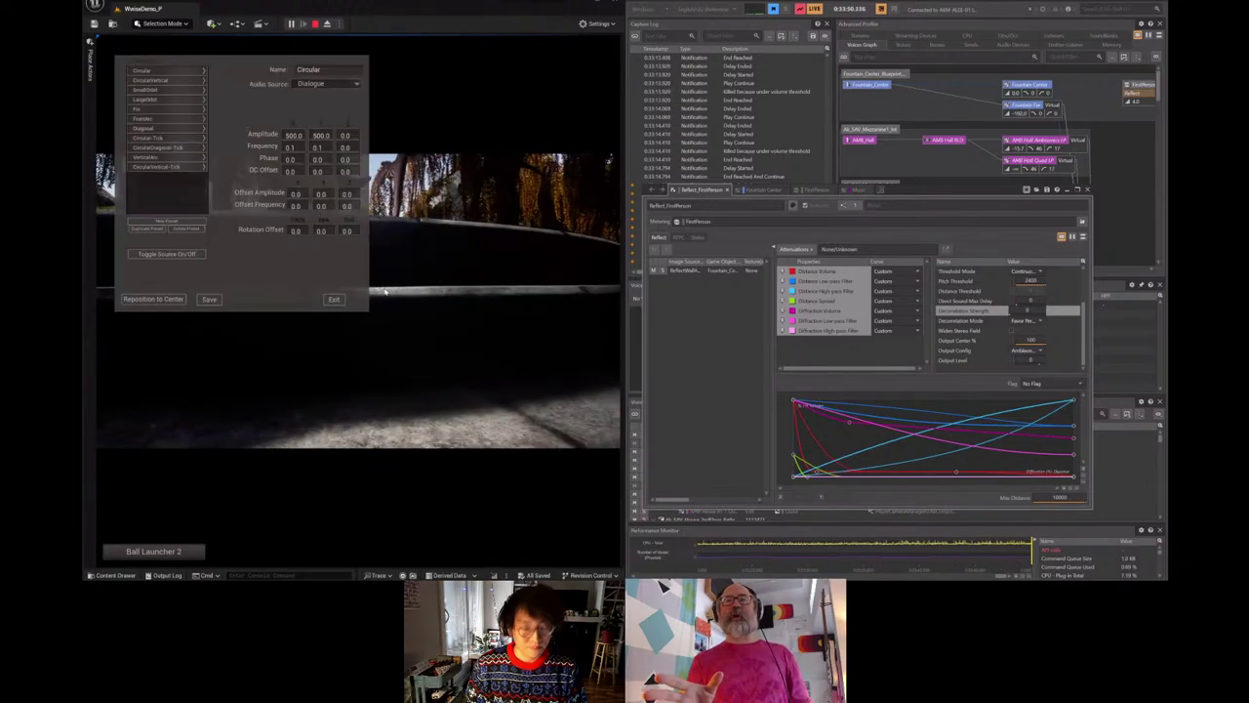
{"action": "left_click", "coordinate": [146, 109]}
{"action": "left_click", "coordinate": [358, 87]}
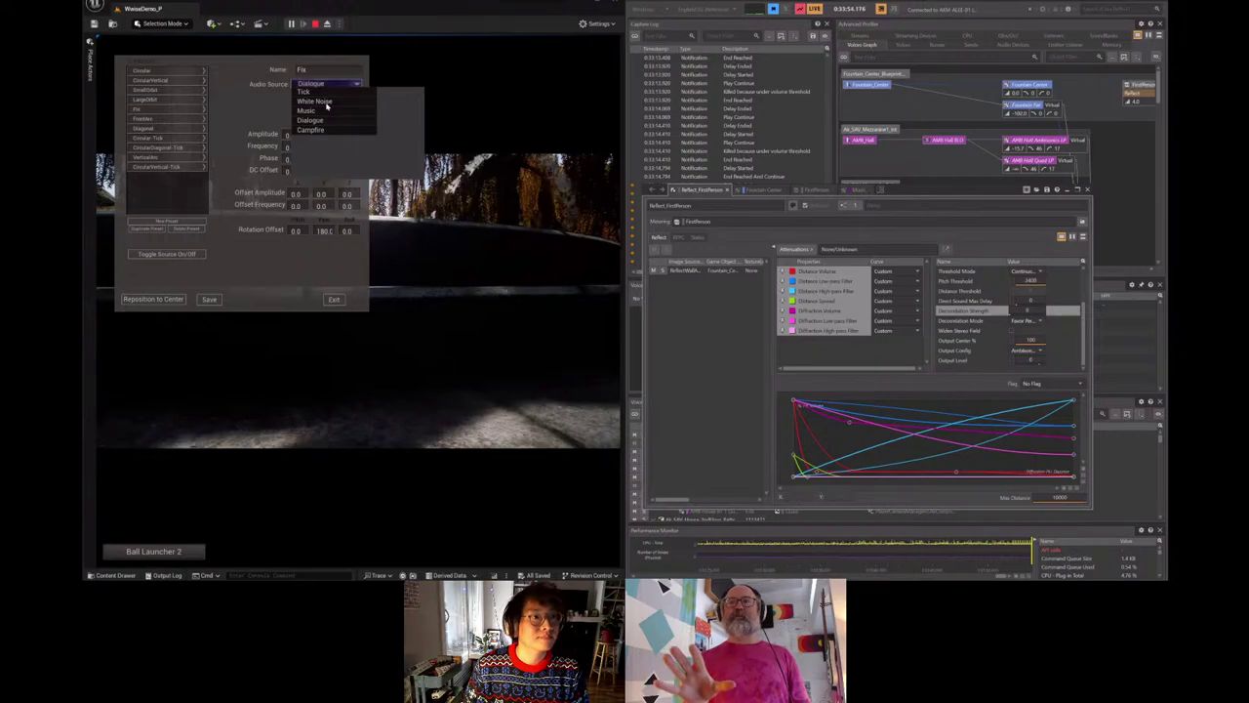
{"action": "left_click", "coordinate": [319, 113]}
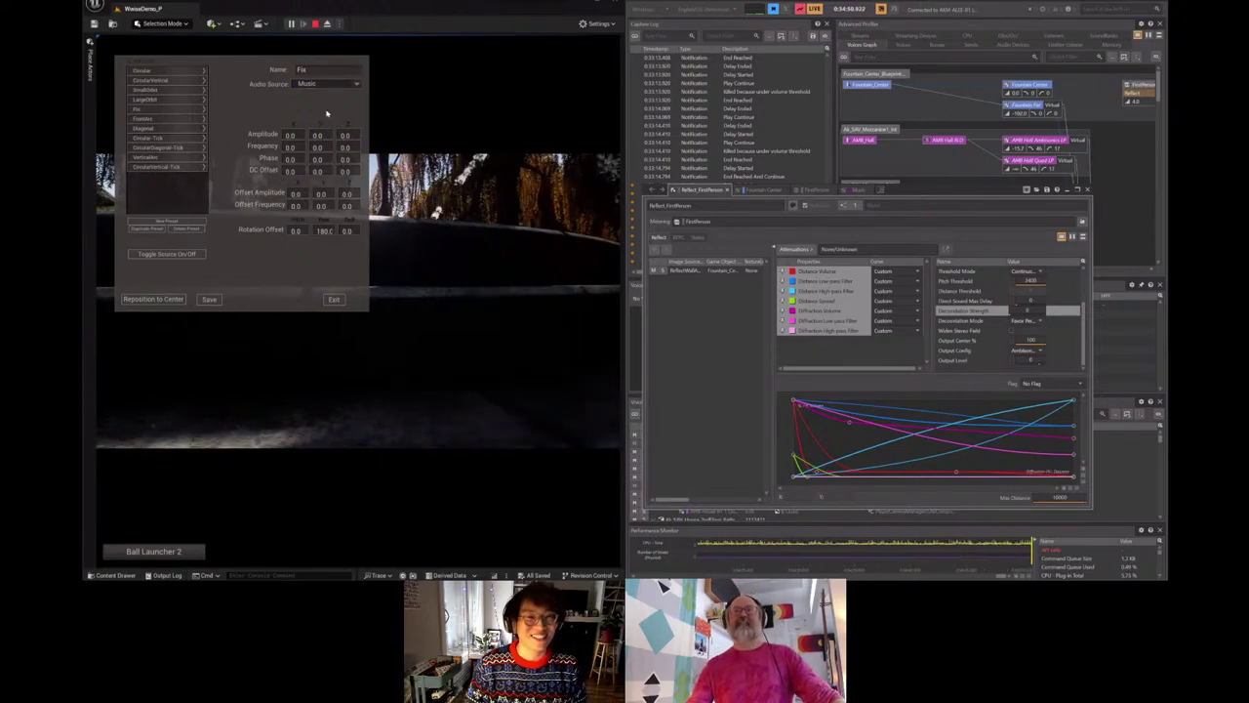
{"action": "left_click", "coordinate": [159, 301]}
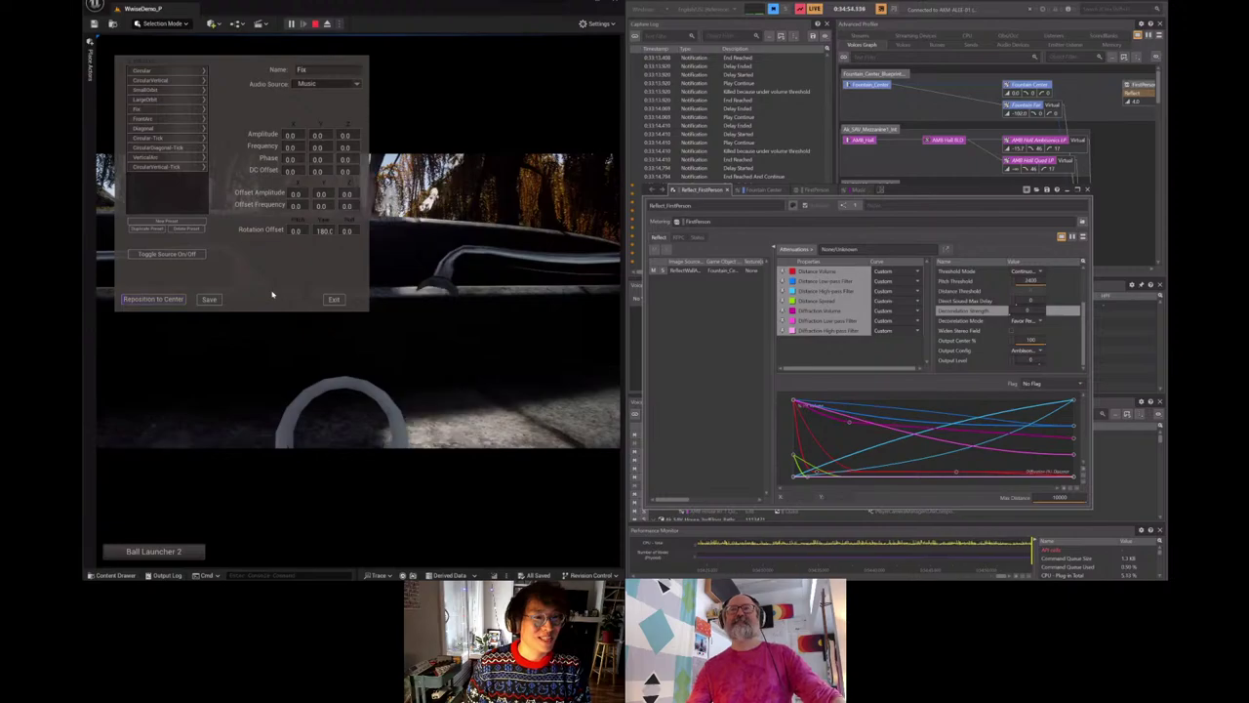
{"action": "key", "text": "XF86AudioPlay"}
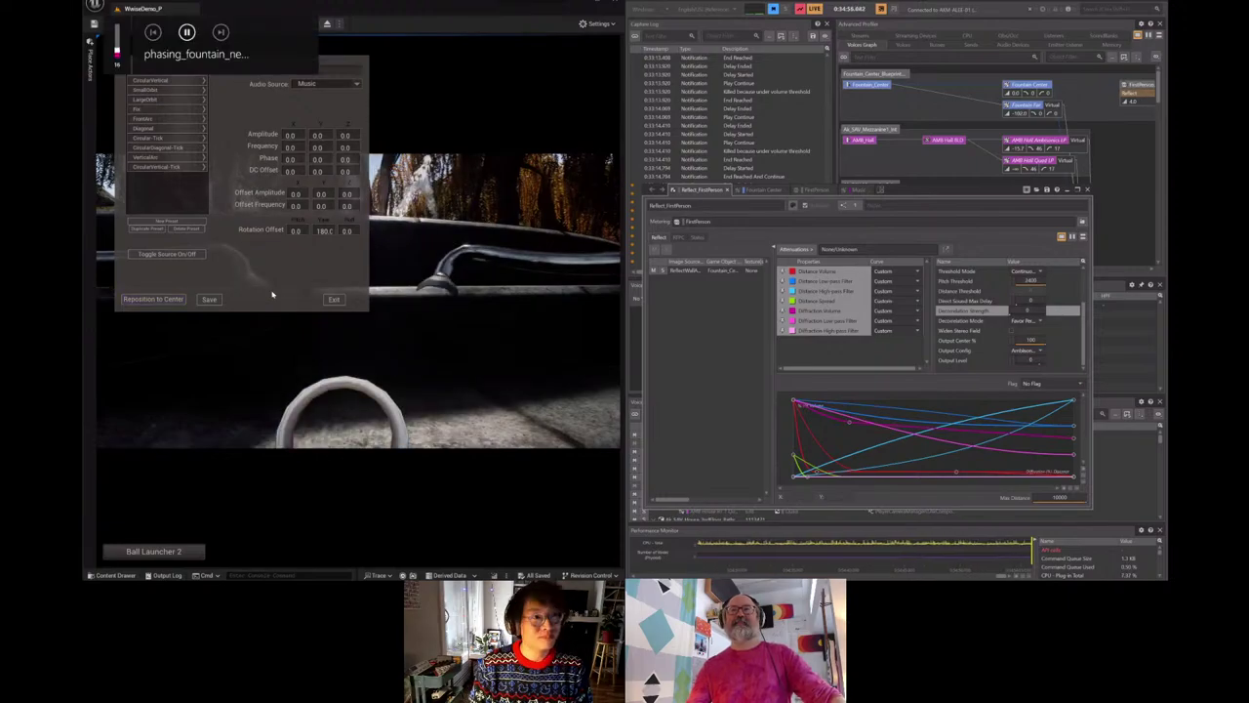
- Exit the audio source settings, back the player away from the fountain onto the cobblestone path and release mouse control
{"action": "left_click", "coordinate": [334, 299]}
{"action": "key", "text": "s"}
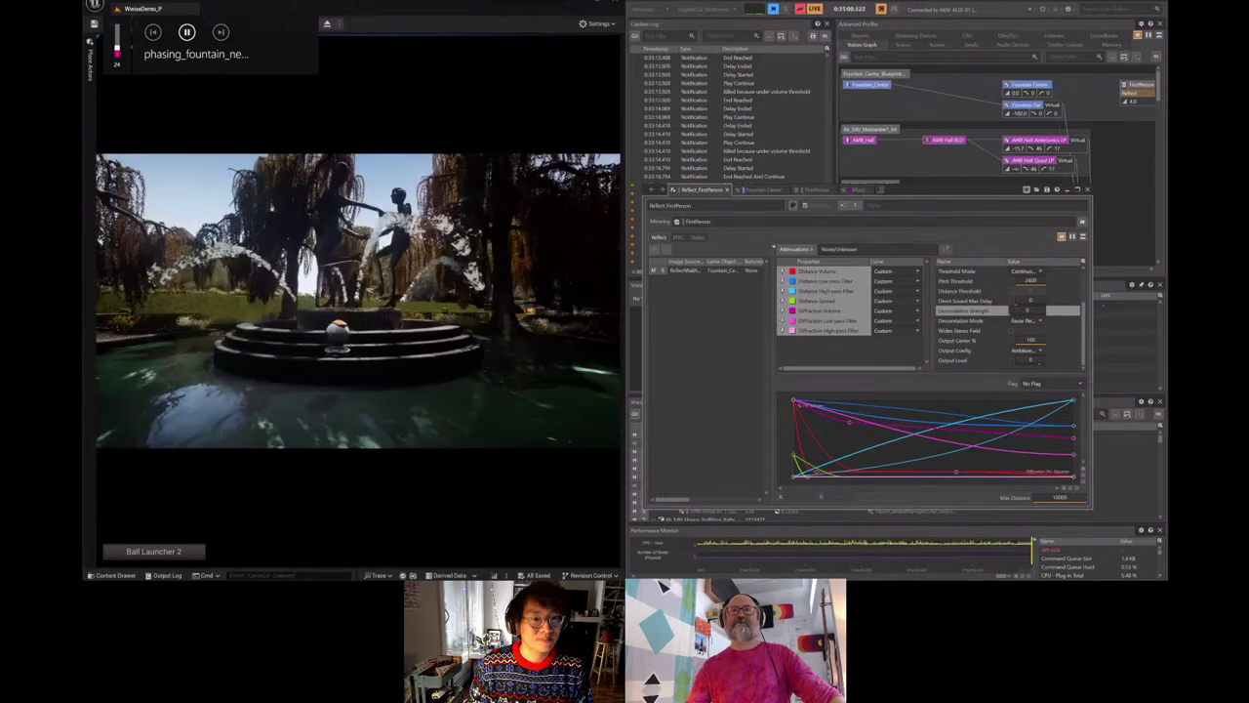
{"action": "key", "text": "s"}
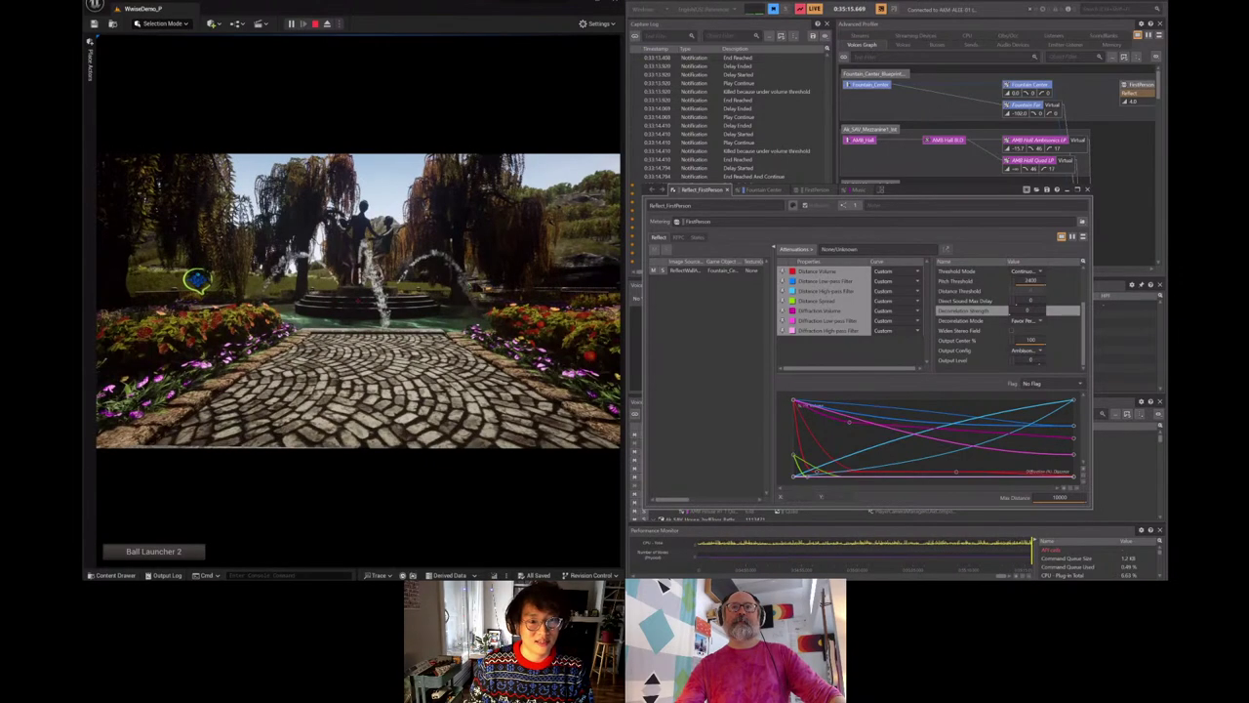
{"action": "key", "text": "shift+F1"}
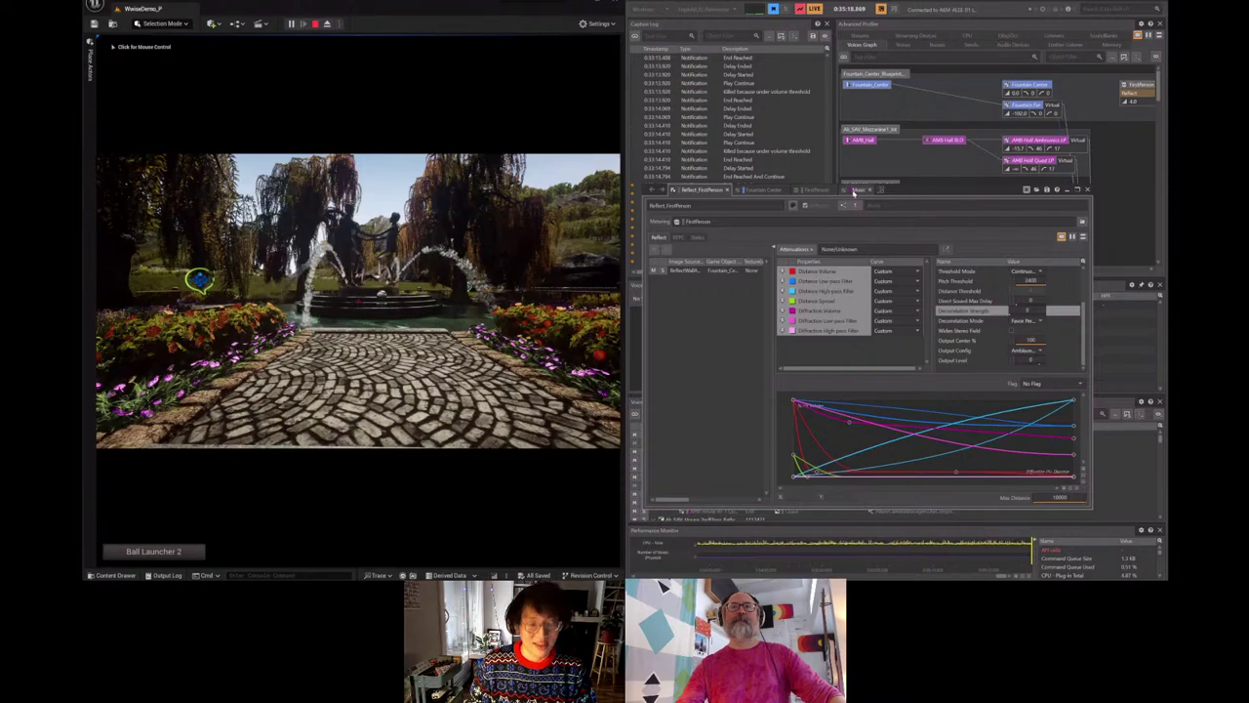
- Unmute the Music sound, raise Decorrelation Strength in Reflect_FirstPerson and compare the result against a strength of 0
{"action": "left_click", "coordinate": [858, 191]}
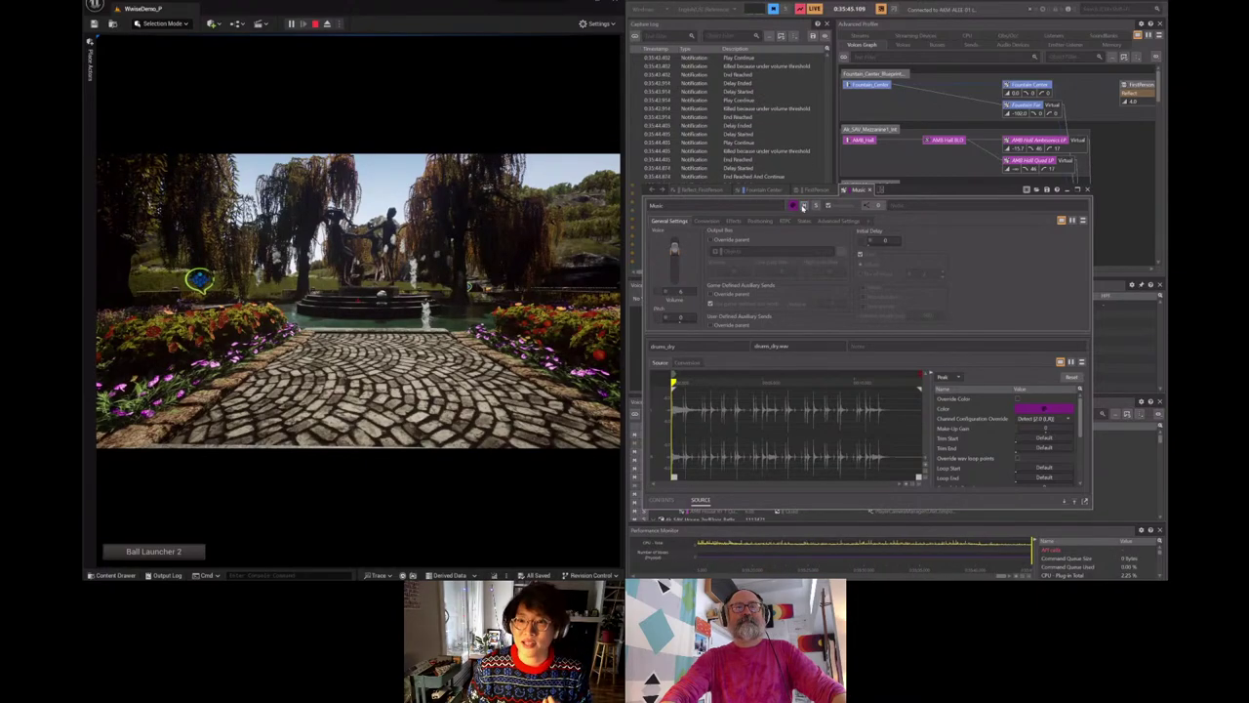
{"action": "left_click", "coordinate": [709, 191]}
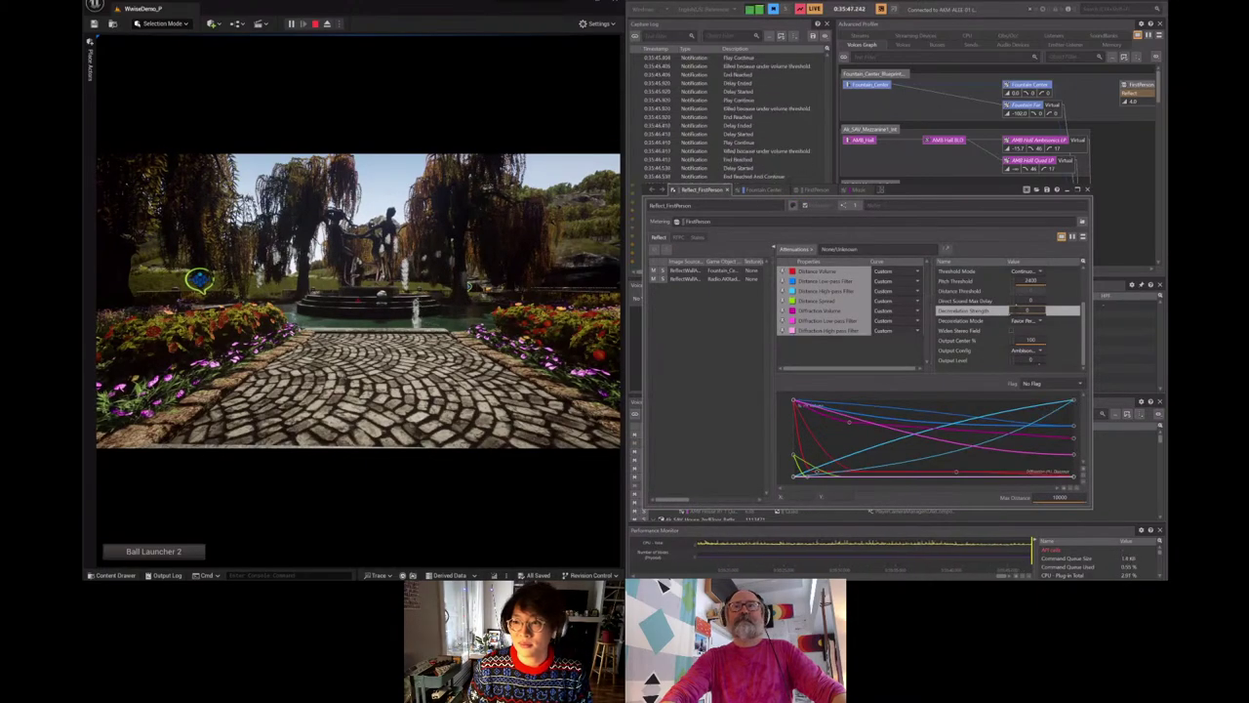
{"action": "left_click_drag", "start_coordinate": [1015, 313], "coordinate": [1029, 313]}
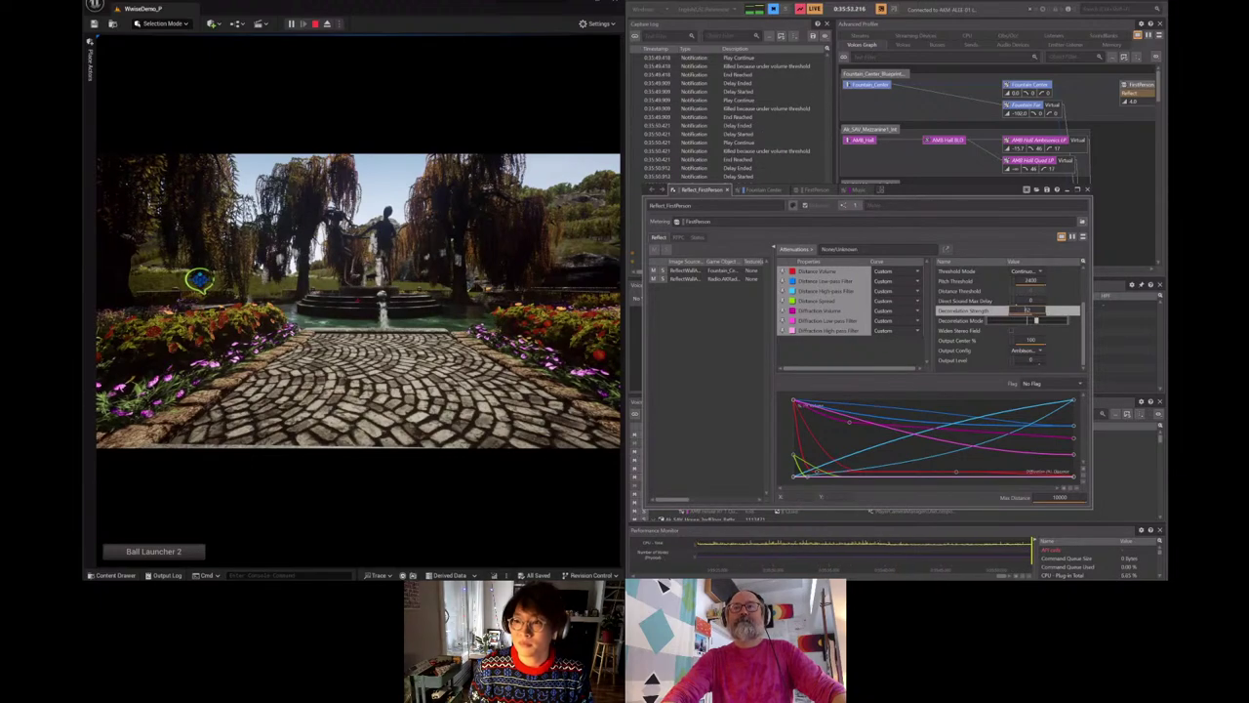
{"action": "left_click_drag", "start_coordinate": [1036, 320], "coordinate": [1040, 320]}
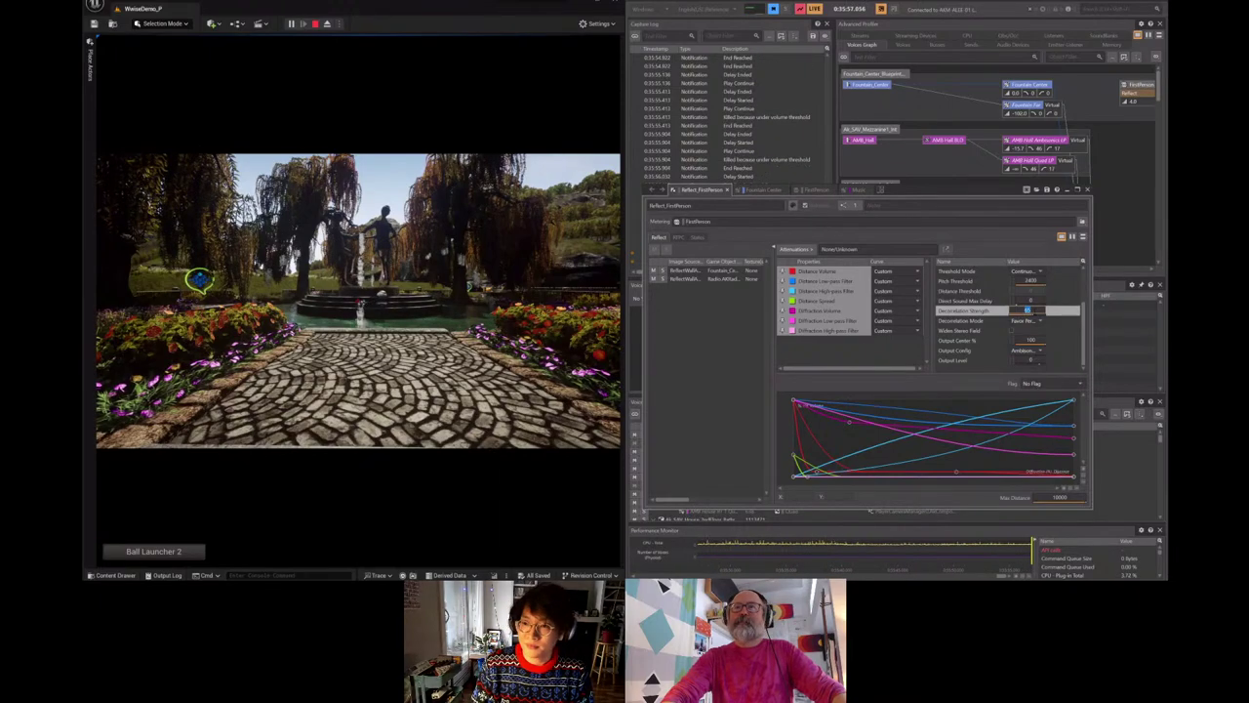
{"action": "type", "text": "0"}
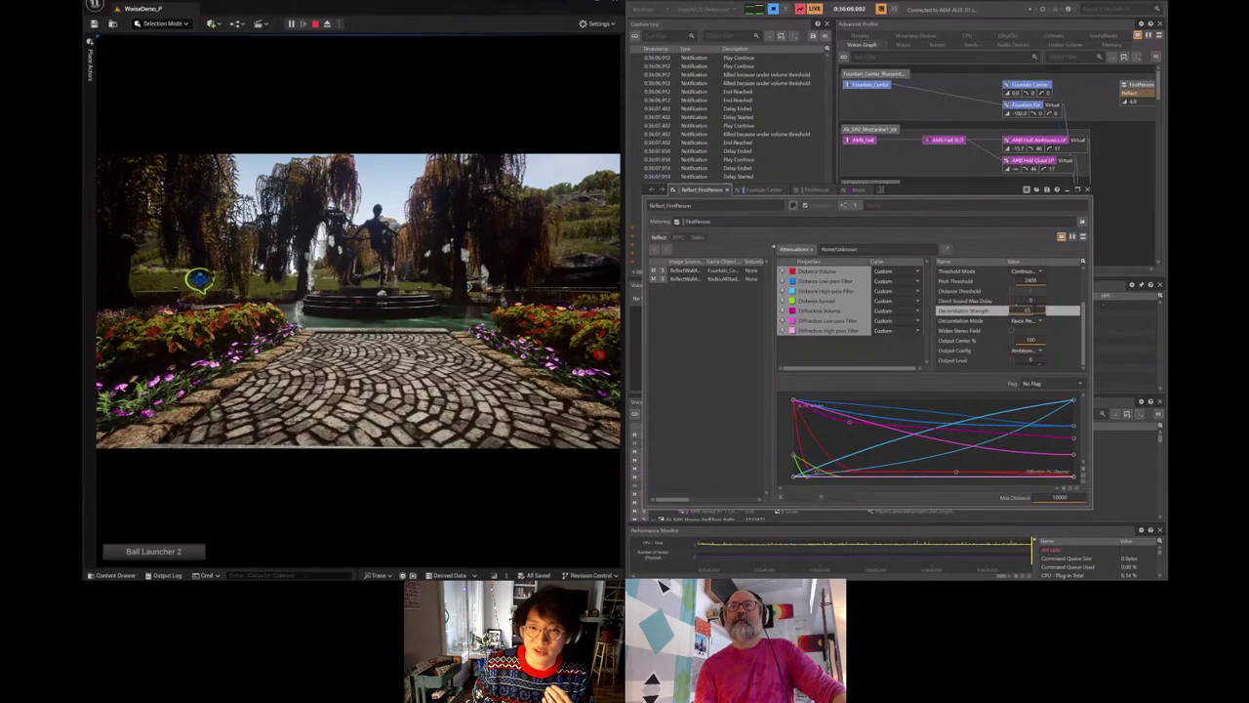
- Mute the Music sound and return to the Reflect_FirstPerson effect settings
{"action": "left_click", "coordinate": [859, 189]}
{"action": "left_click", "coordinate": [803, 206]}
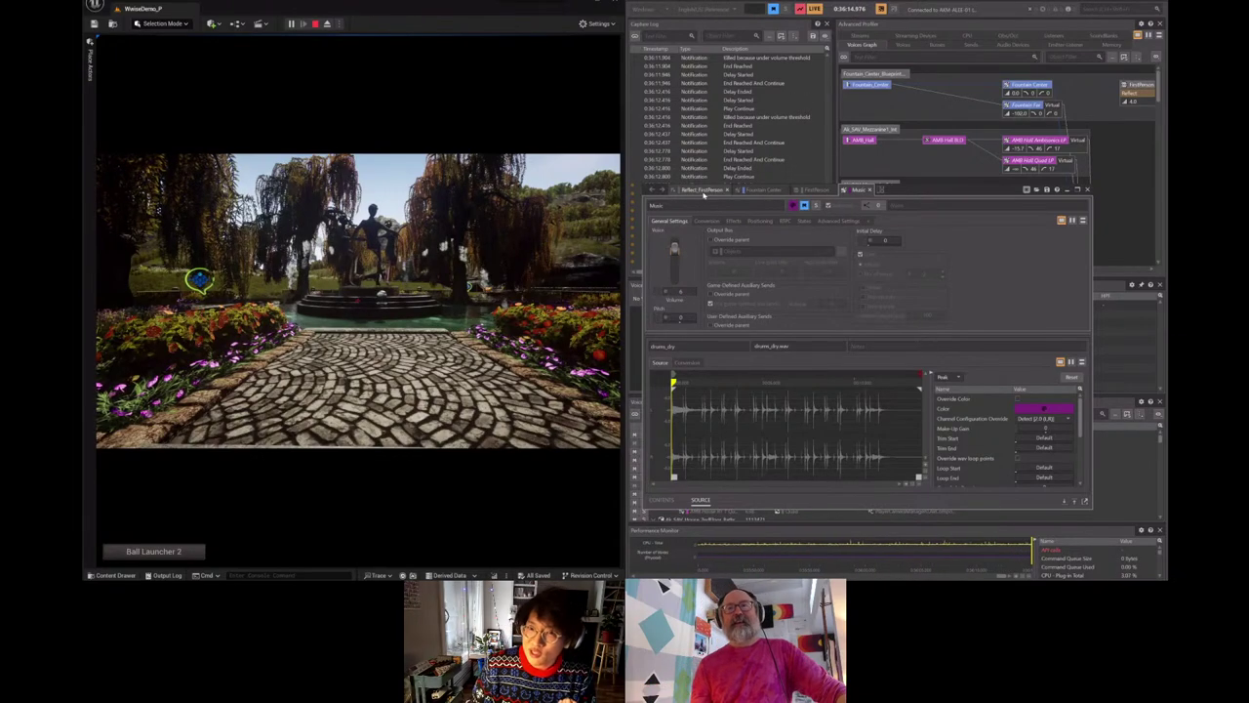
{"action": "left_click", "coordinate": [702, 190]}
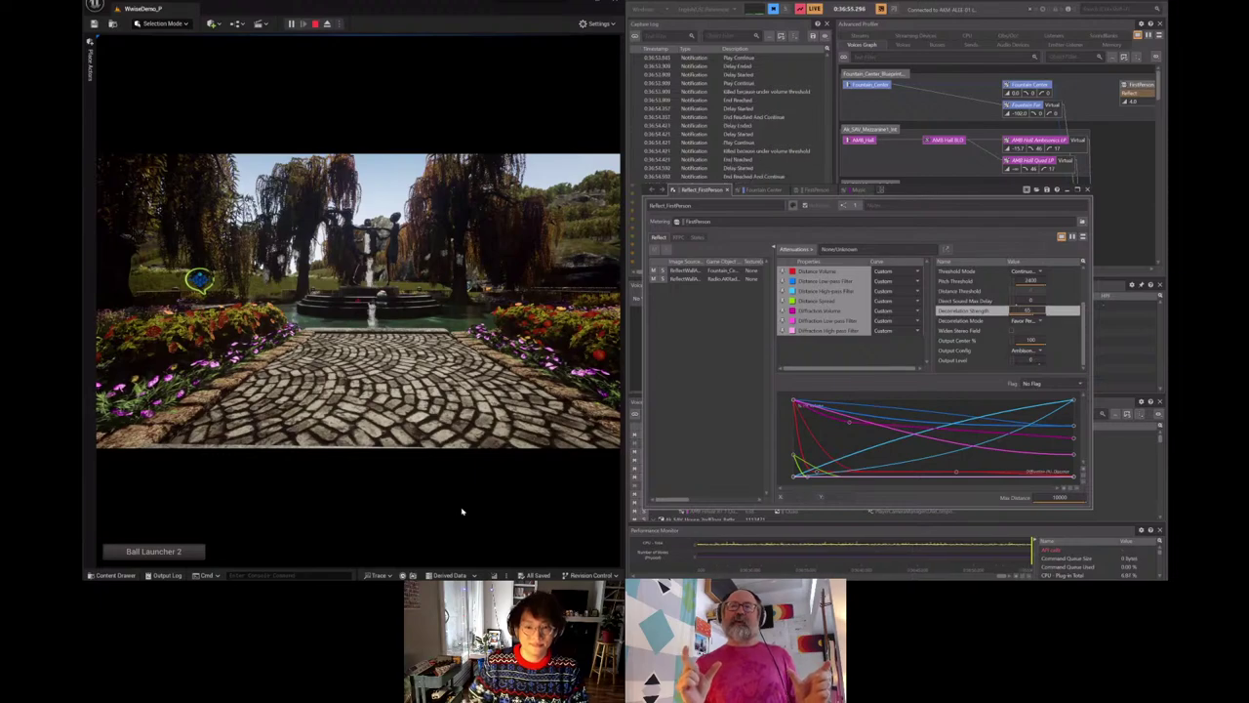
- Switch to the browser presentation and advance to the Decorrelation: Quality Mode slide
{"action": "left_click", "coordinate": [299, 590]}
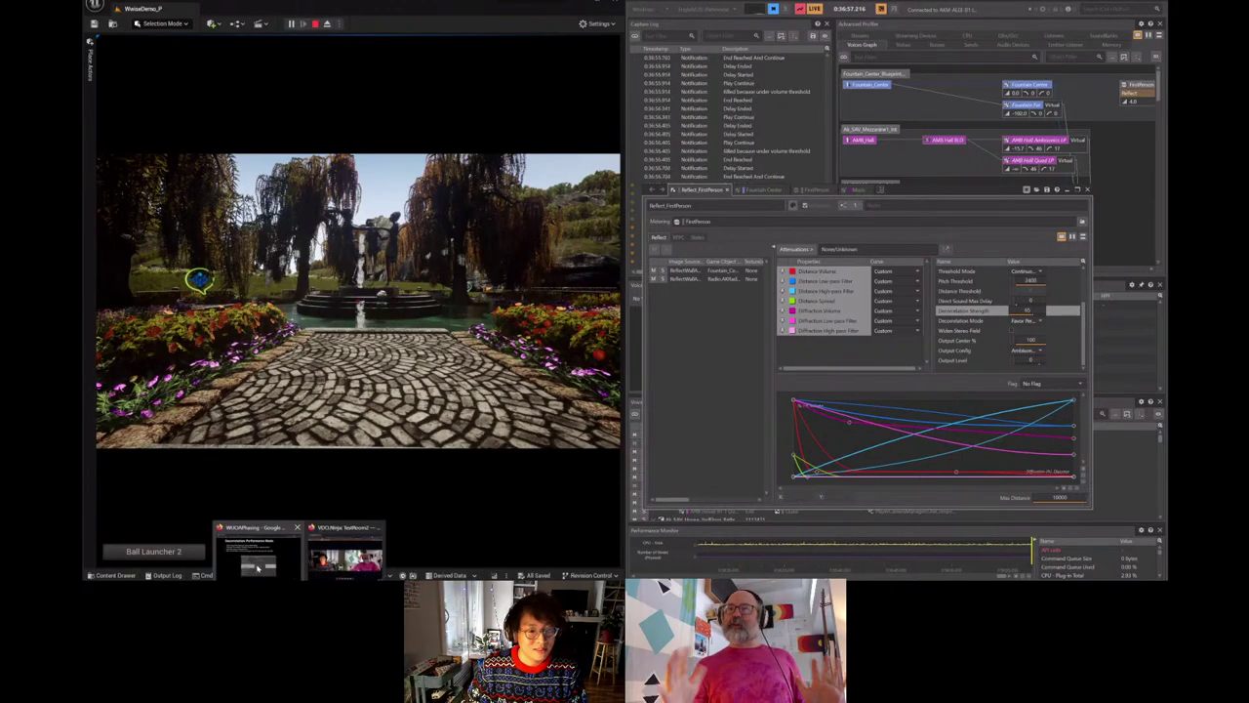
{"action": "left_click", "coordinate": [257, 567]}
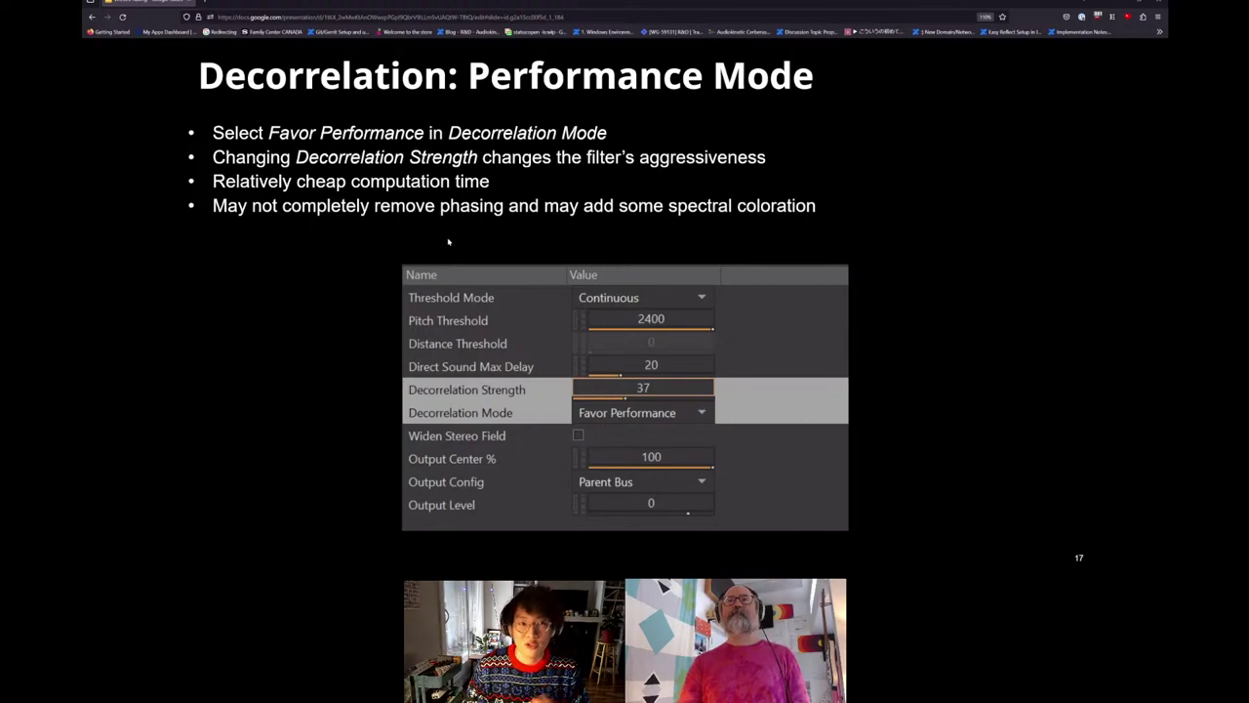
{"action": "key", "text": "Right"}
{"action": "key", "text": "Right"}
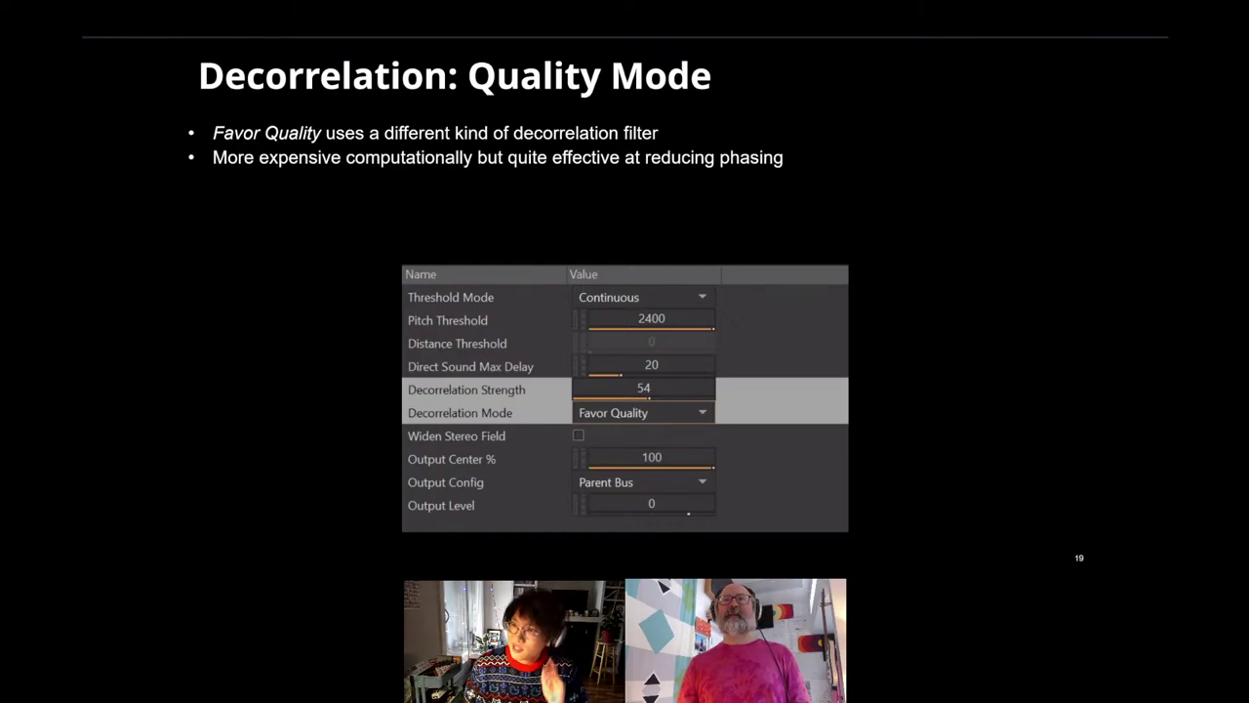
- Switch back to the running Unreal game, exit the audio source settings and position the player facing the fountain
{"action": "key", "text": "alt+Tab"}
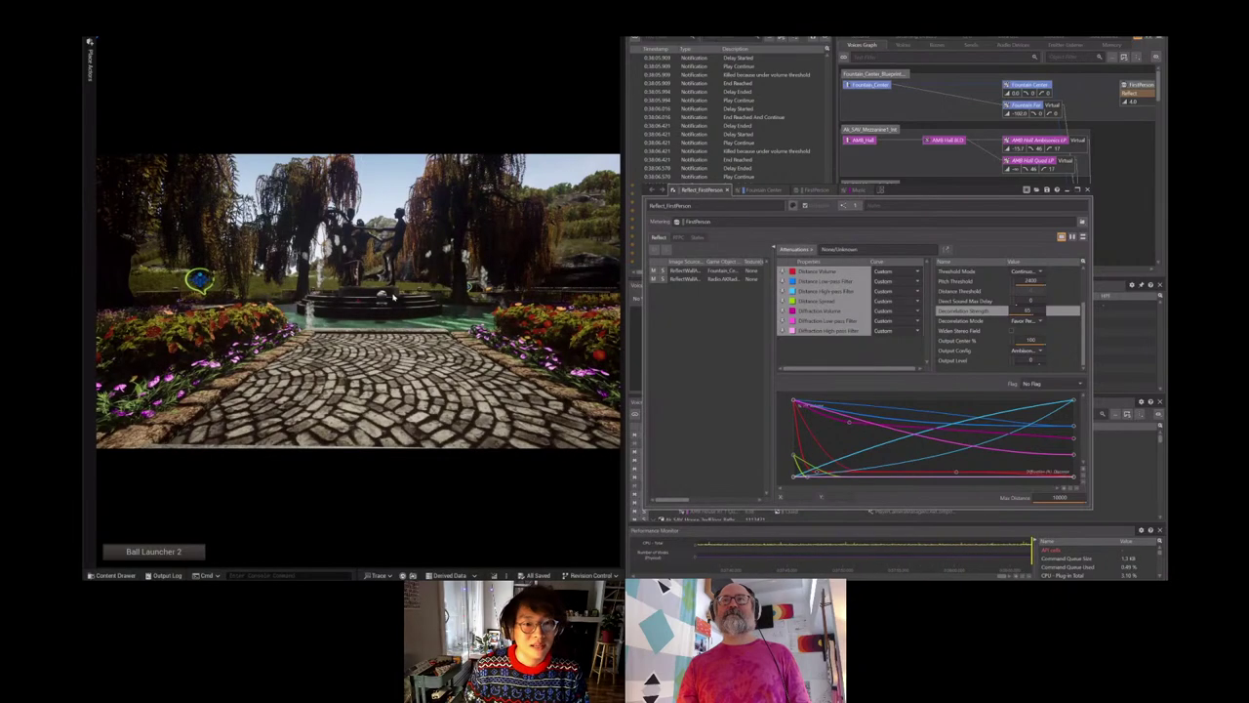
{"action": "key", "text": "Tab"}
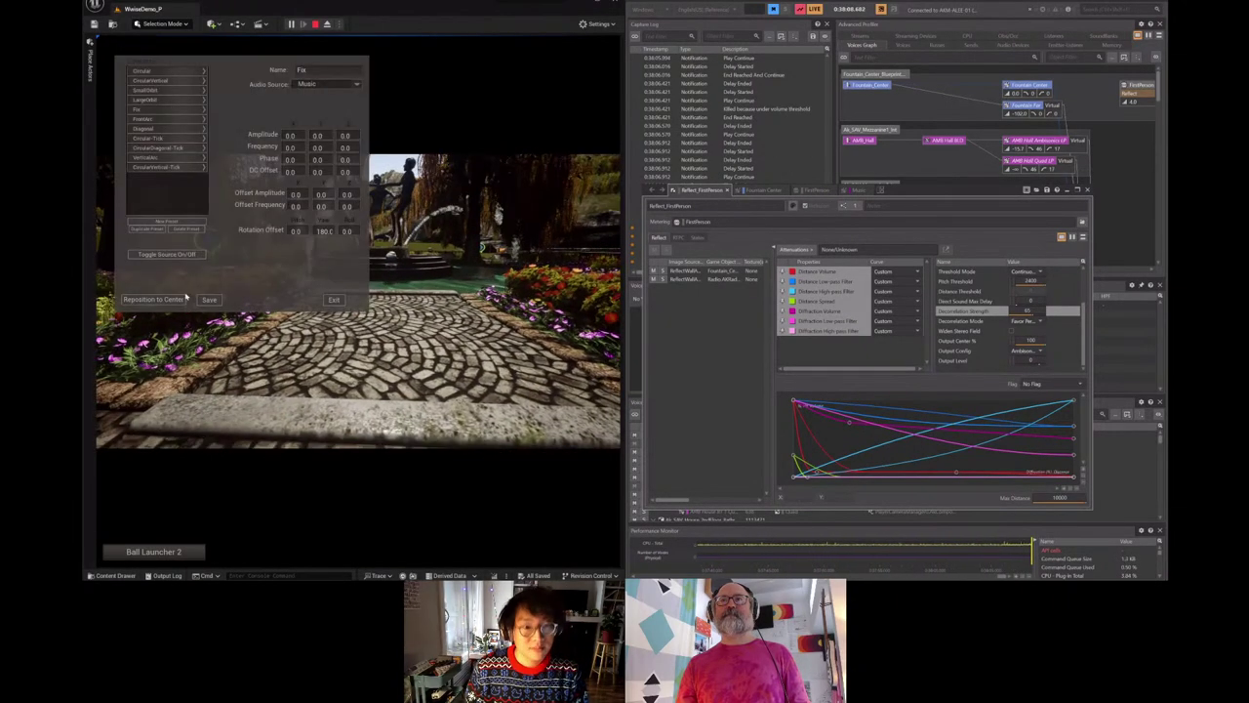
{"action": "left_click", "coordinate": [333, 301]}
{"action": "key", "text": "w"}
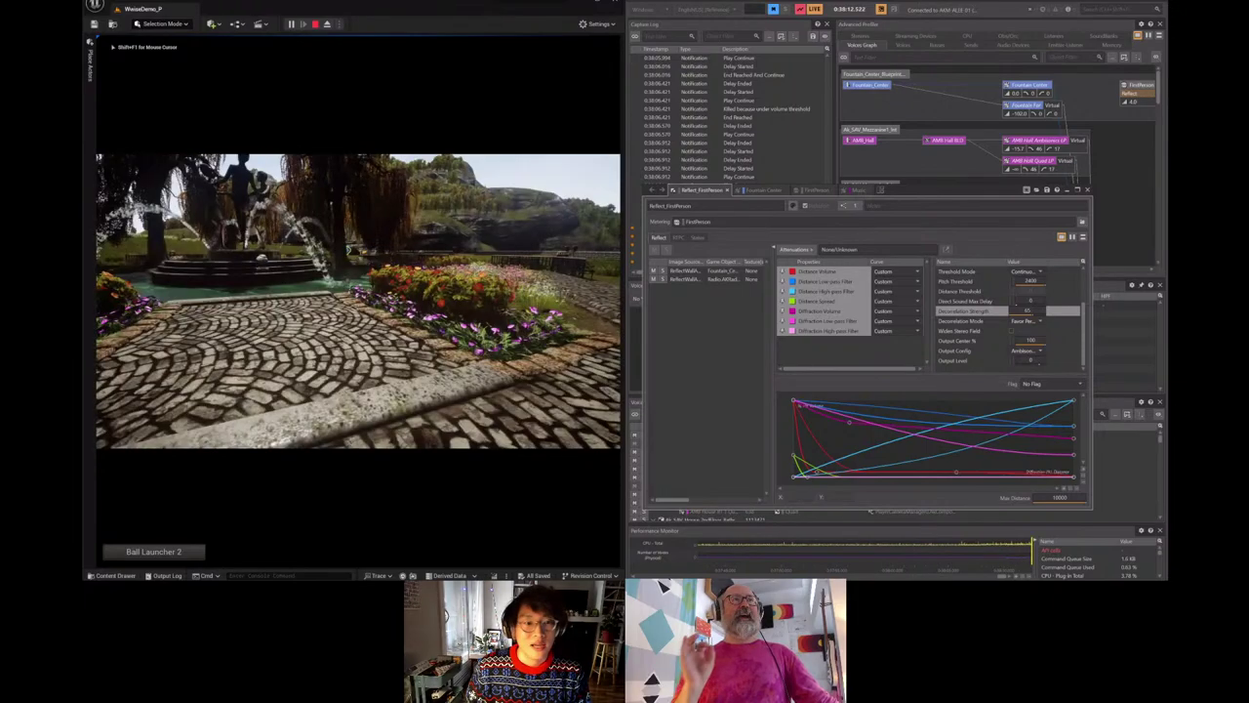
- Set Decorrelation Strength to 0 in Reflect_FirstPerson and unmute the Fountain Center sound
{"action": "left_click", "coordinate": [764, 191]}
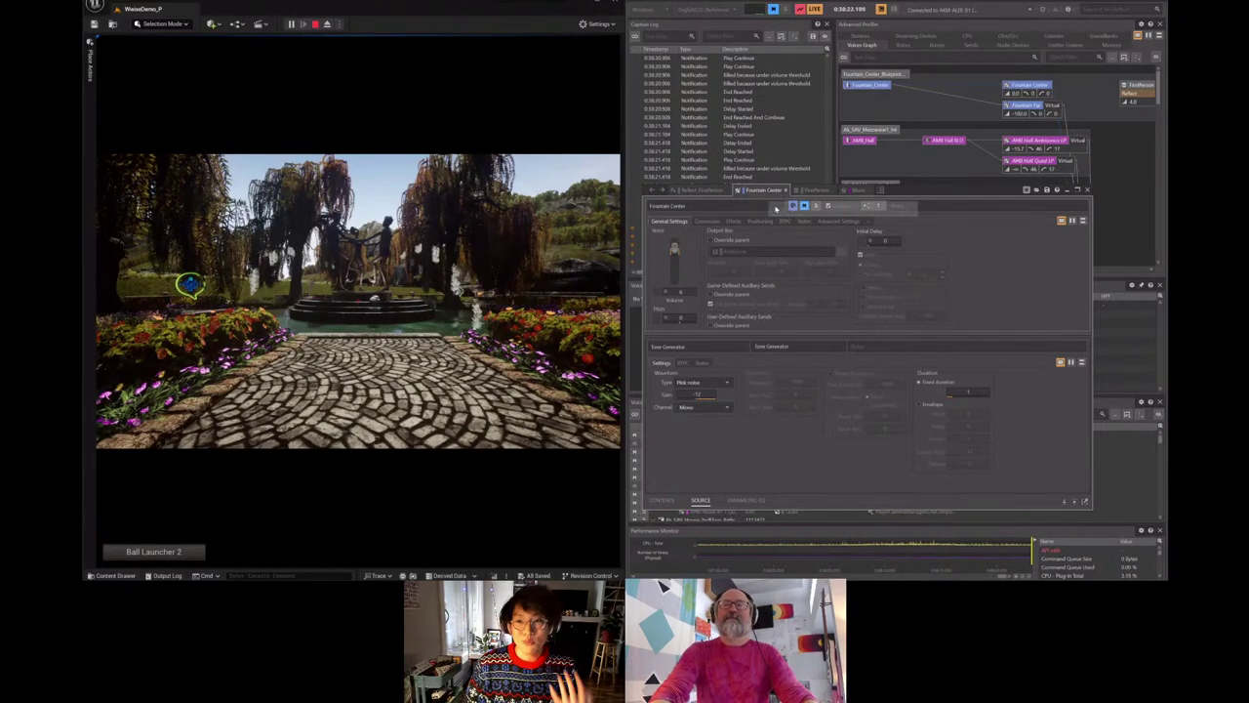
{"action": "left_click", "coordinate": [702, 190]}
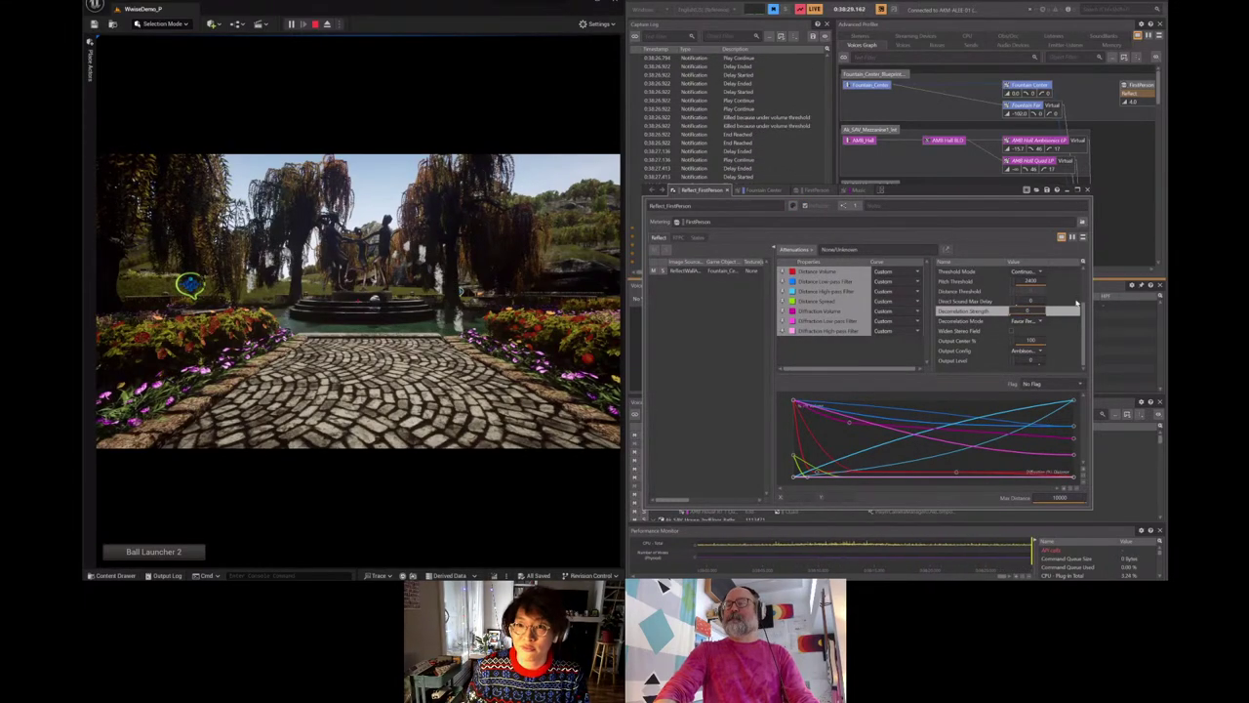
{"action": "left_click", "coordinate": [763, 189]}
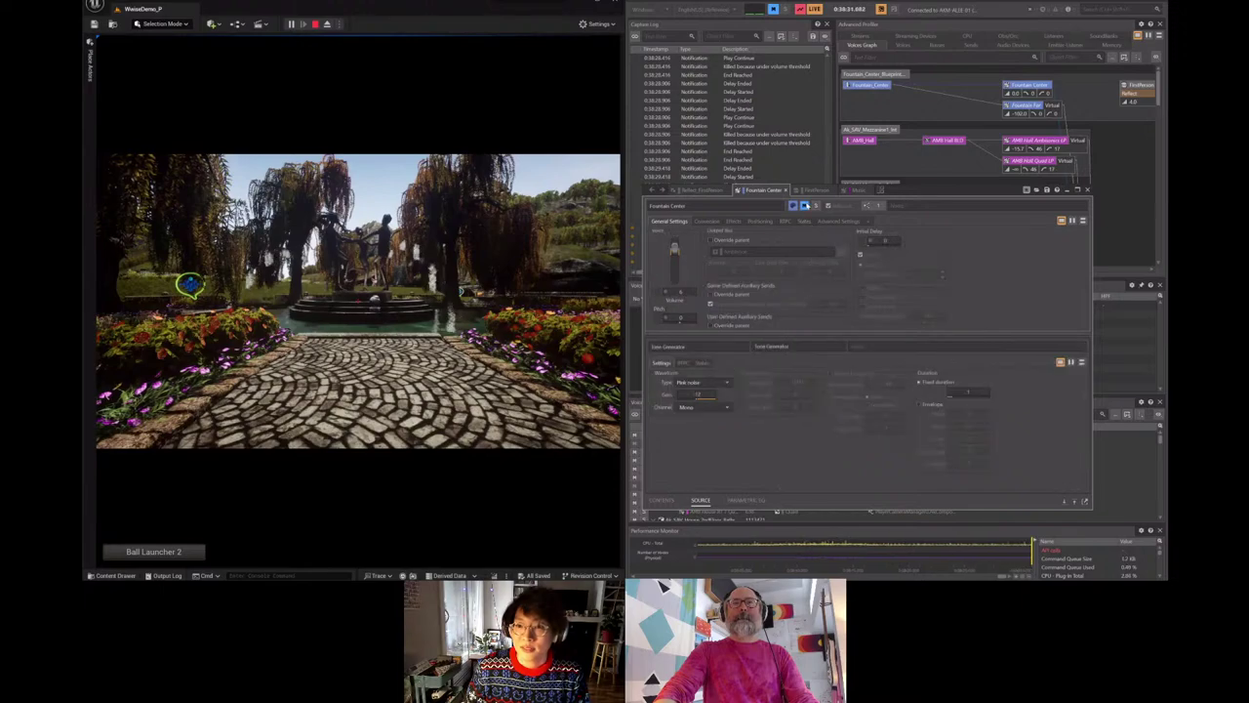
{"action": "left_click", "coordinate": [704, 189]}
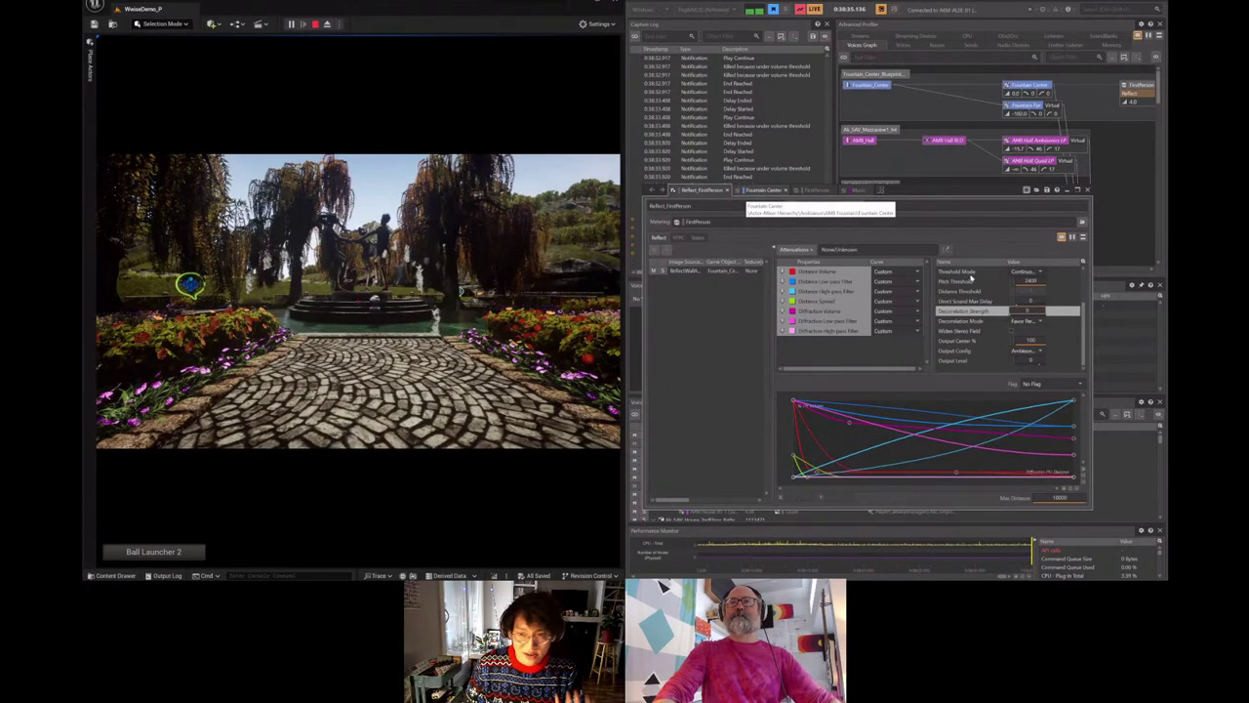
- Set Decorrelation Mode to Favor Quality and gradually raise Decorrelation Strength to 100 in Reflect_FirstPerson
{"action": "left_click", "coordinate": [1028, 321]}
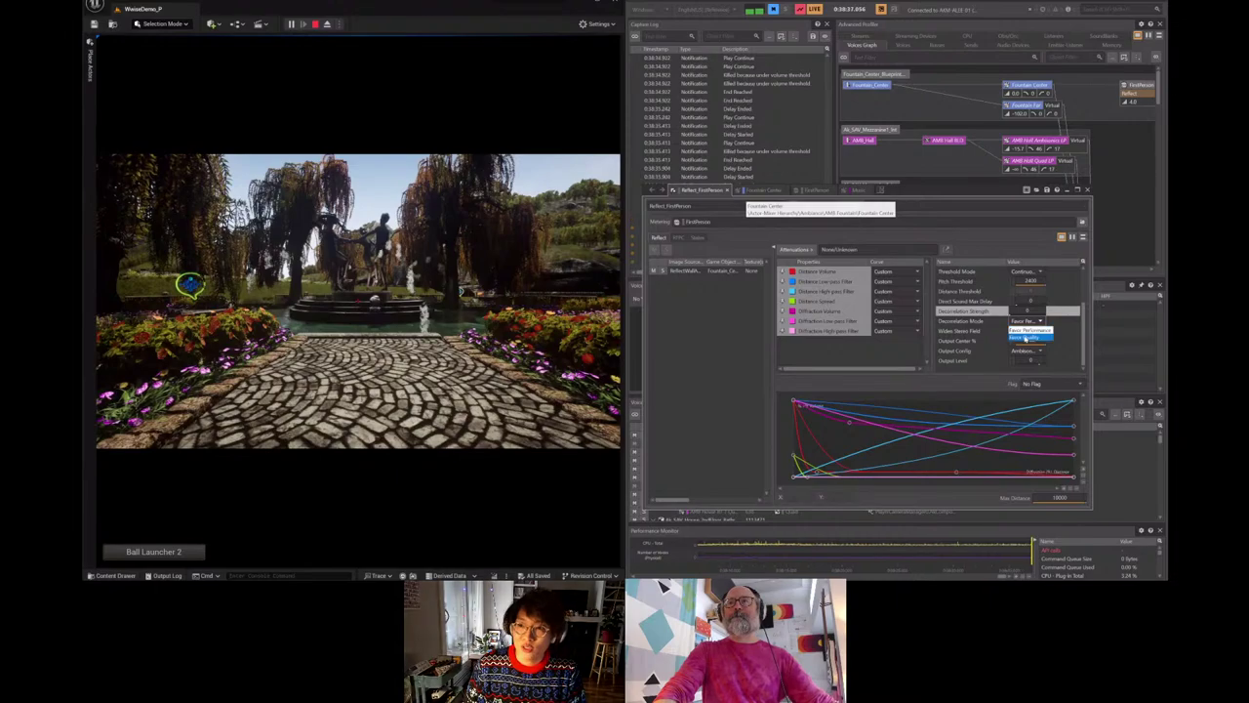
{"action": "left_click", "coordinate": [1025, 338]}
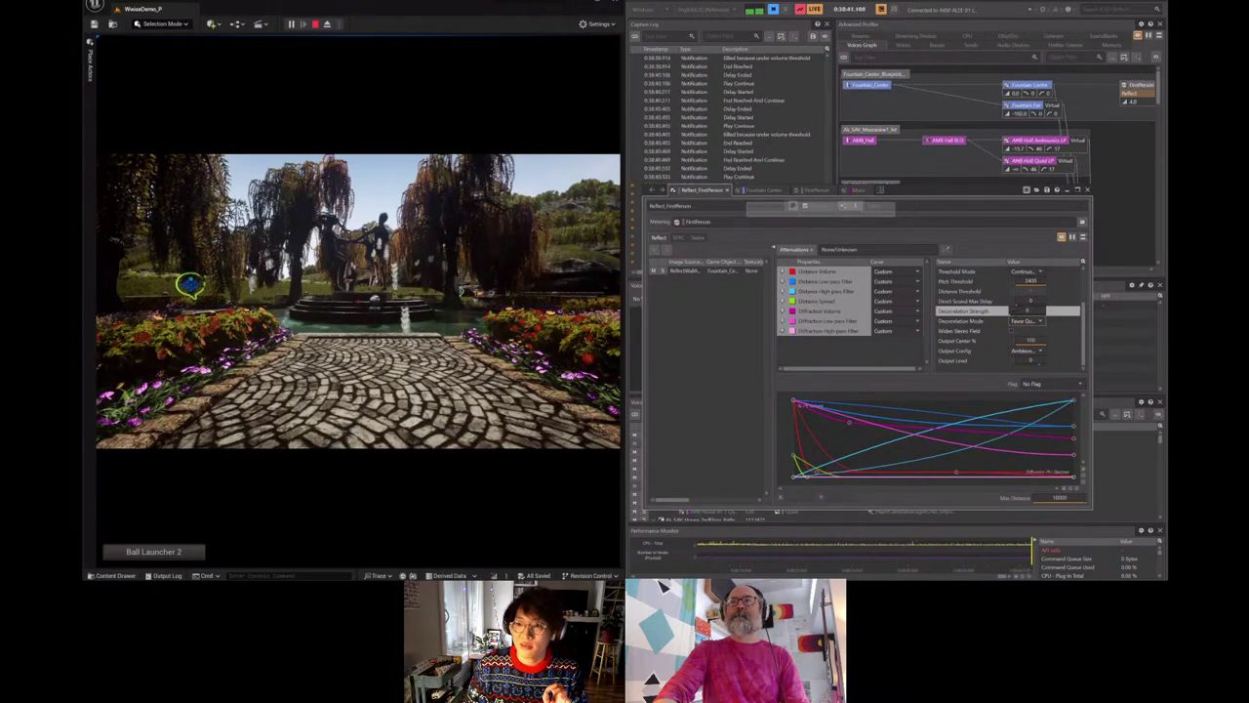
{"action": "left_click", "coordinate": [1028, 311]}
{"action": "left_click_drag", "start_coordinate": [986, 321], "coordinate": [1010, 321]}
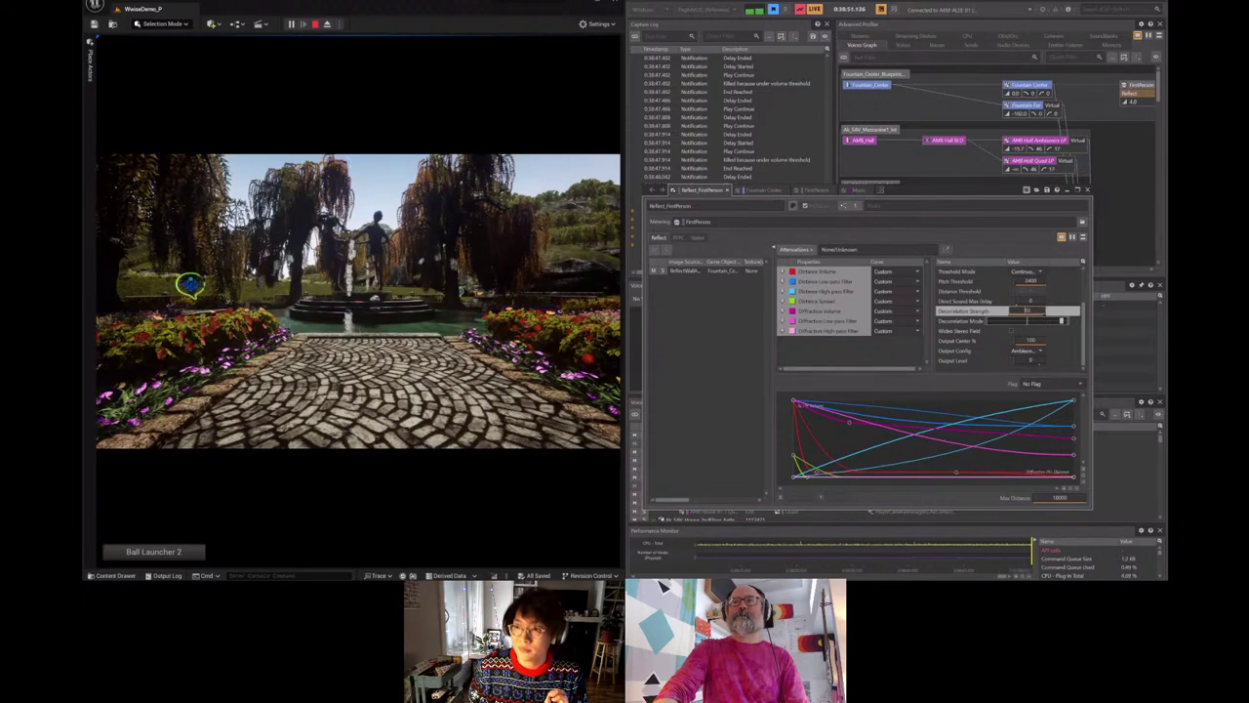
{"action": "left_click_drag", "start_coordinate": [1017, 310], "coordinate": [1015, 309]}
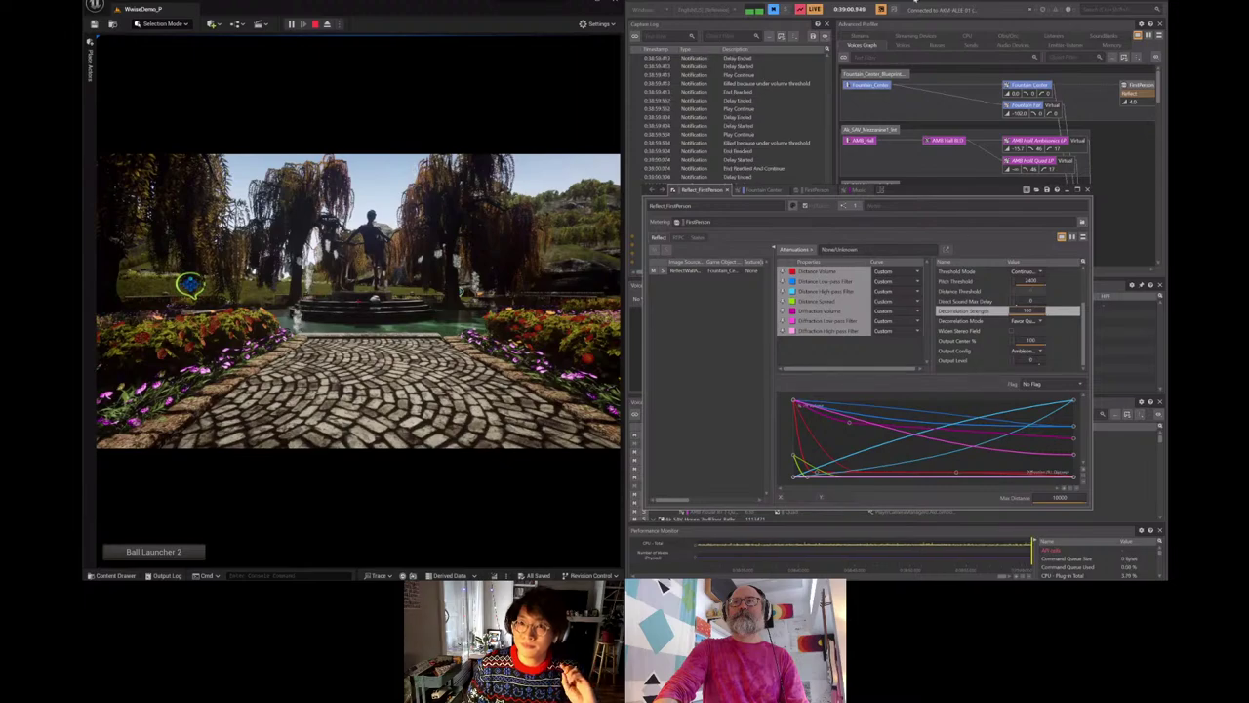
- Mute the Fountain Center sound, bring up the Decorrelation: Quality Mode slide, and return to Wwise and the game
{"action": "left_click", "coordinate": [764, 190]}
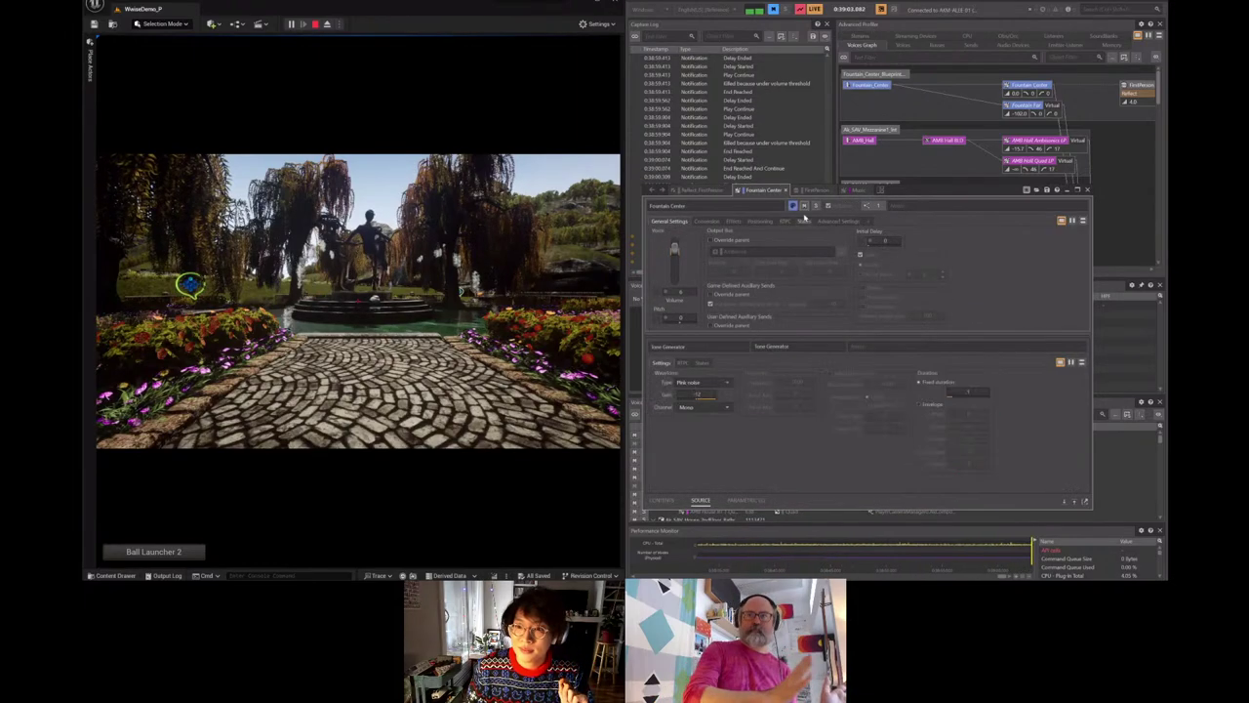
{"action": "left_click", "coordinate": [804, 206]}
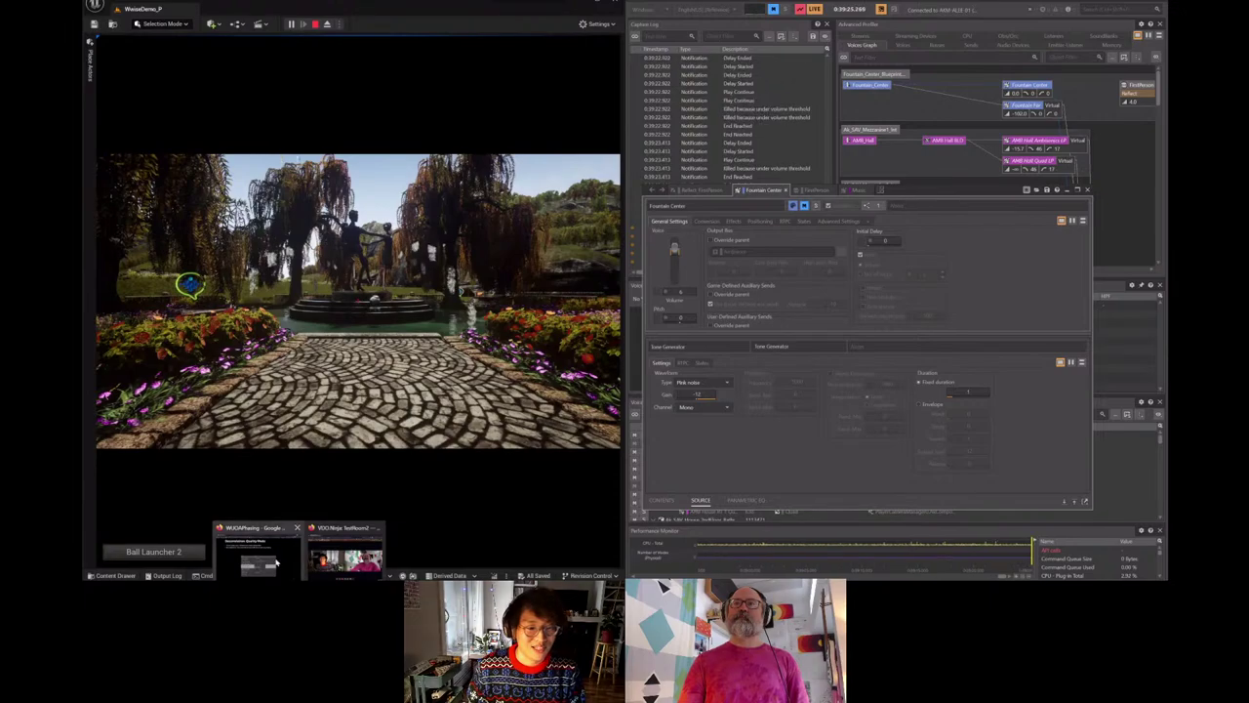
{"action": "left_click", "coordinate": [265, 579]}
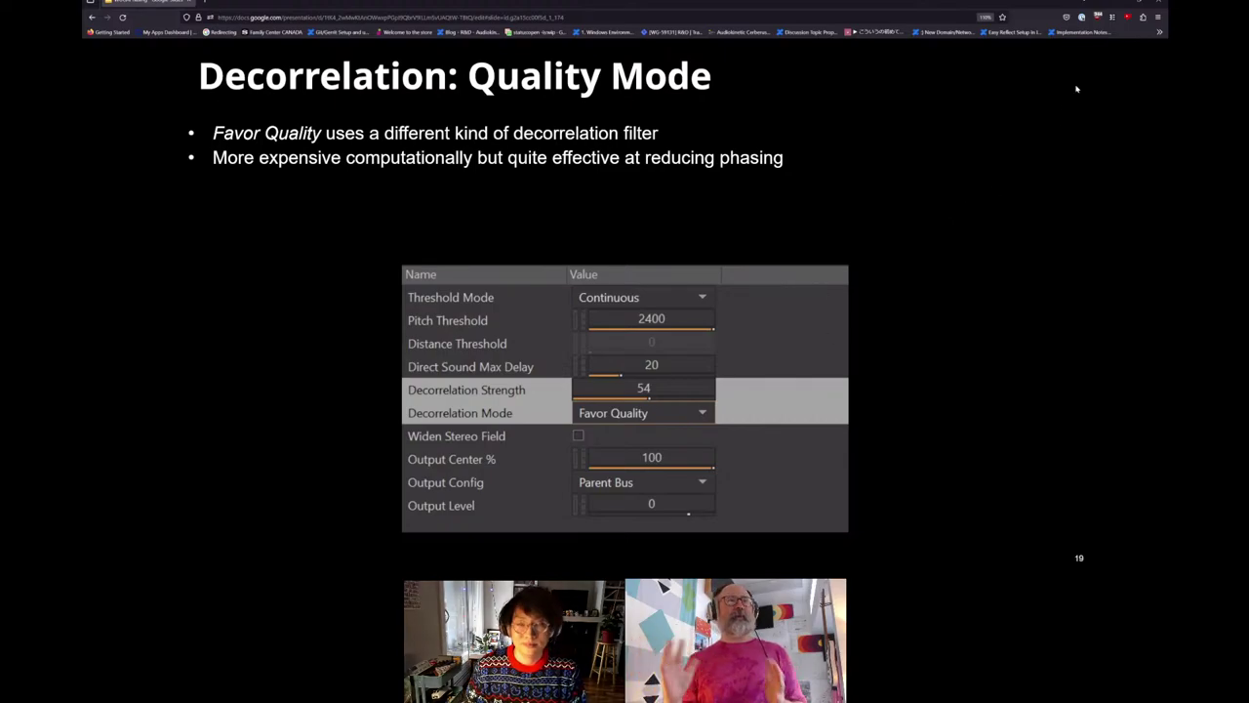
{"action": "left_click", "coordinate": [1114, 9]}
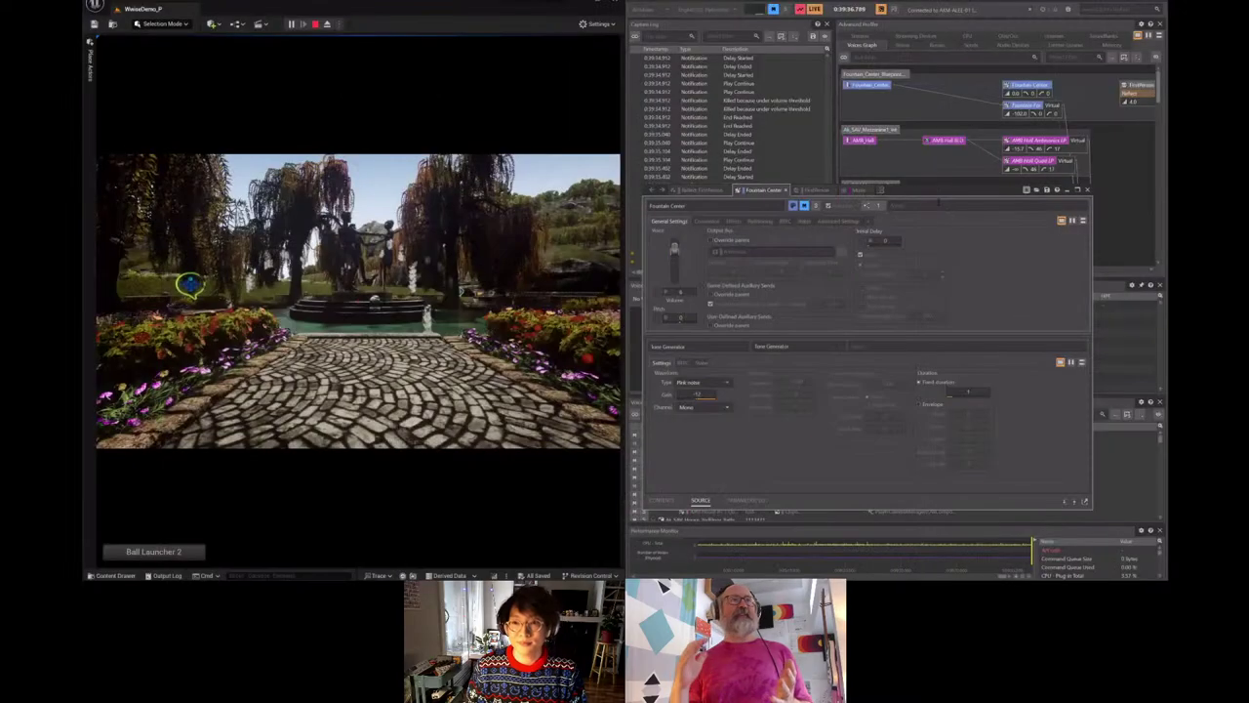
- Unmute the Fountain Center sound and lower Decorrelation Strength in Reflect_FirstPerson to about 75
{"action": "left_click", "coordinate": [701, 192]}
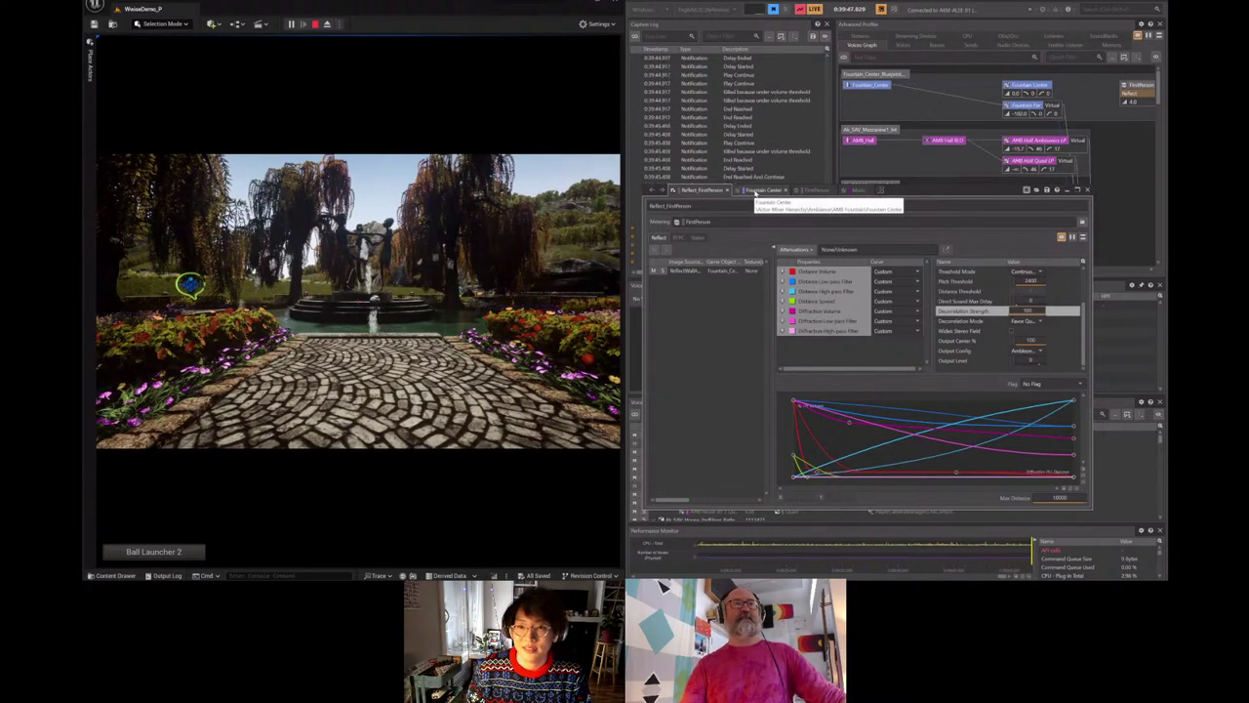
{"action": "left_click", "coordinate": [760, 191]}
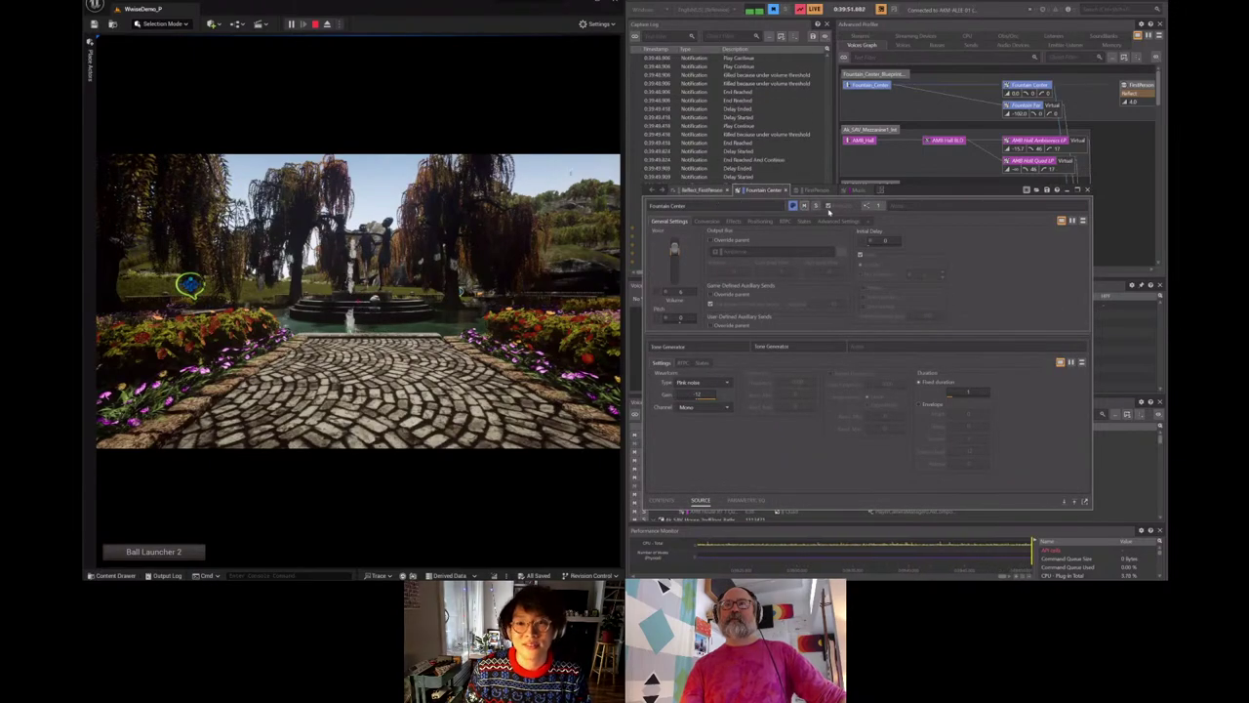
{"action": "left_click", "coordinate": [701, 191]}
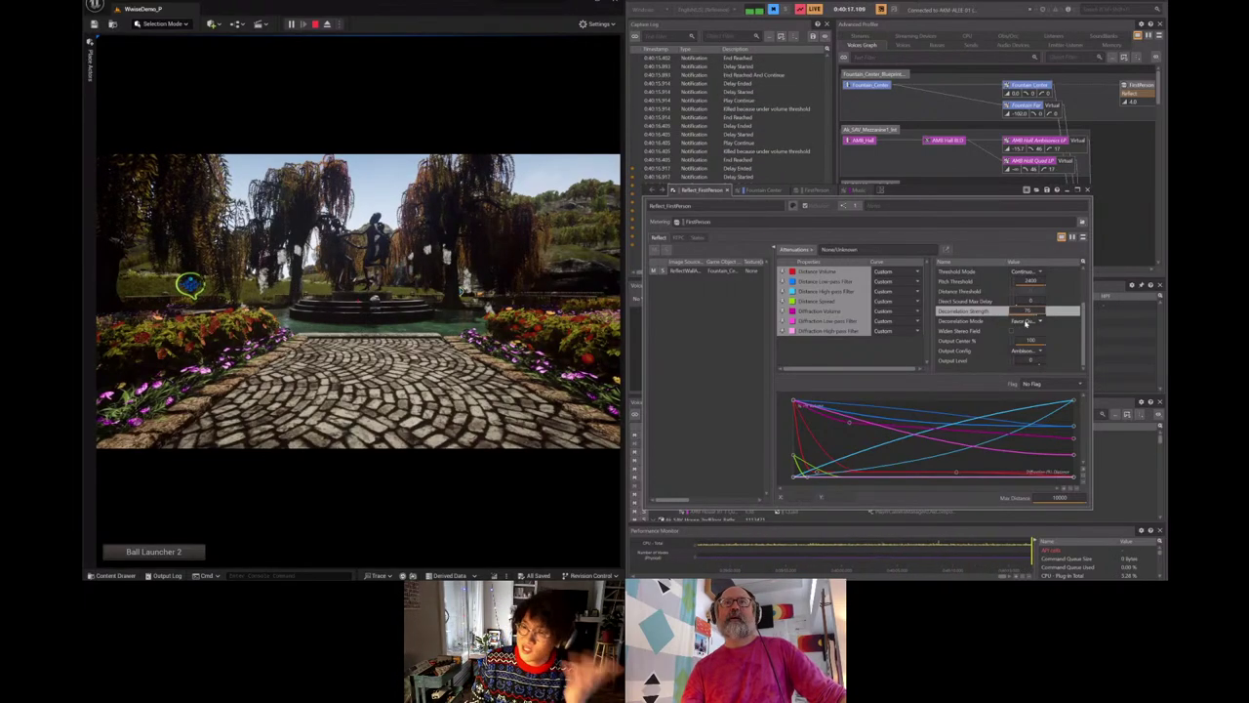
- Alternate Decorrelation Mode between Favor Performance and Favor Quality to compare them on the fountain noise
{"action": "left_click", "coordinate": [1025, 323]}
{"action": "left_click", "coordinate": [1028, 337]}
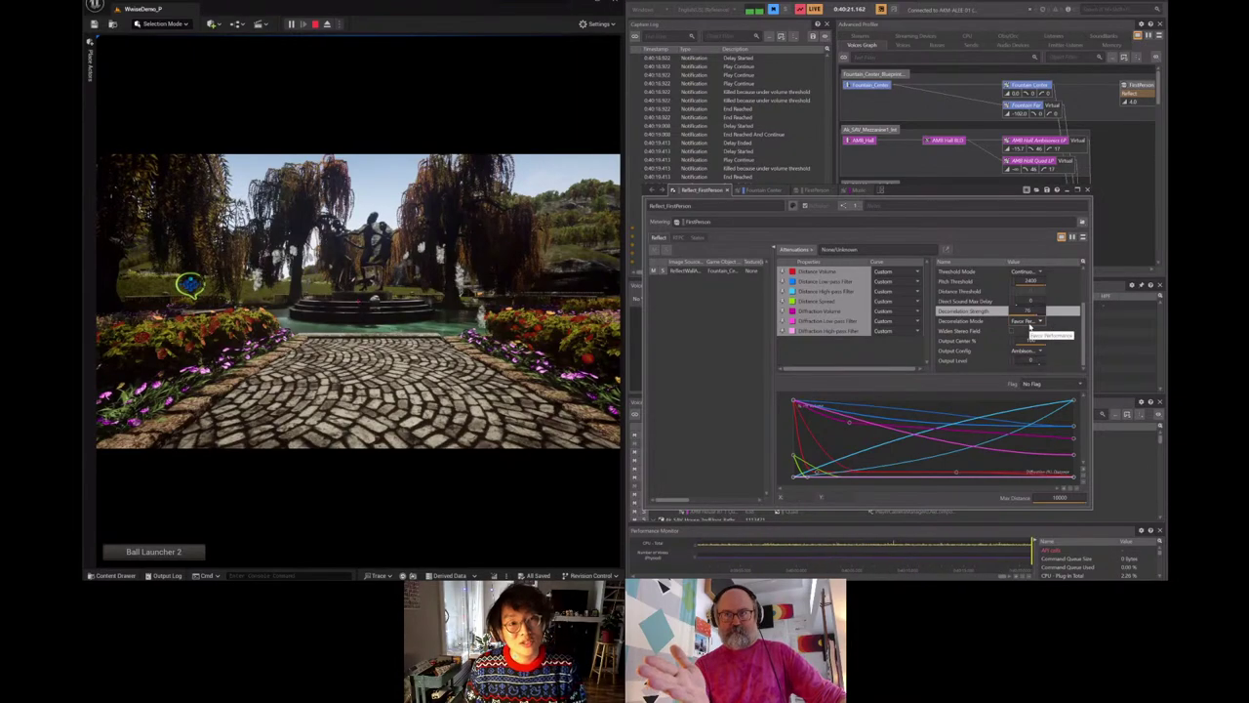
{"action": "left_click", "coordinate": [763, 191]}
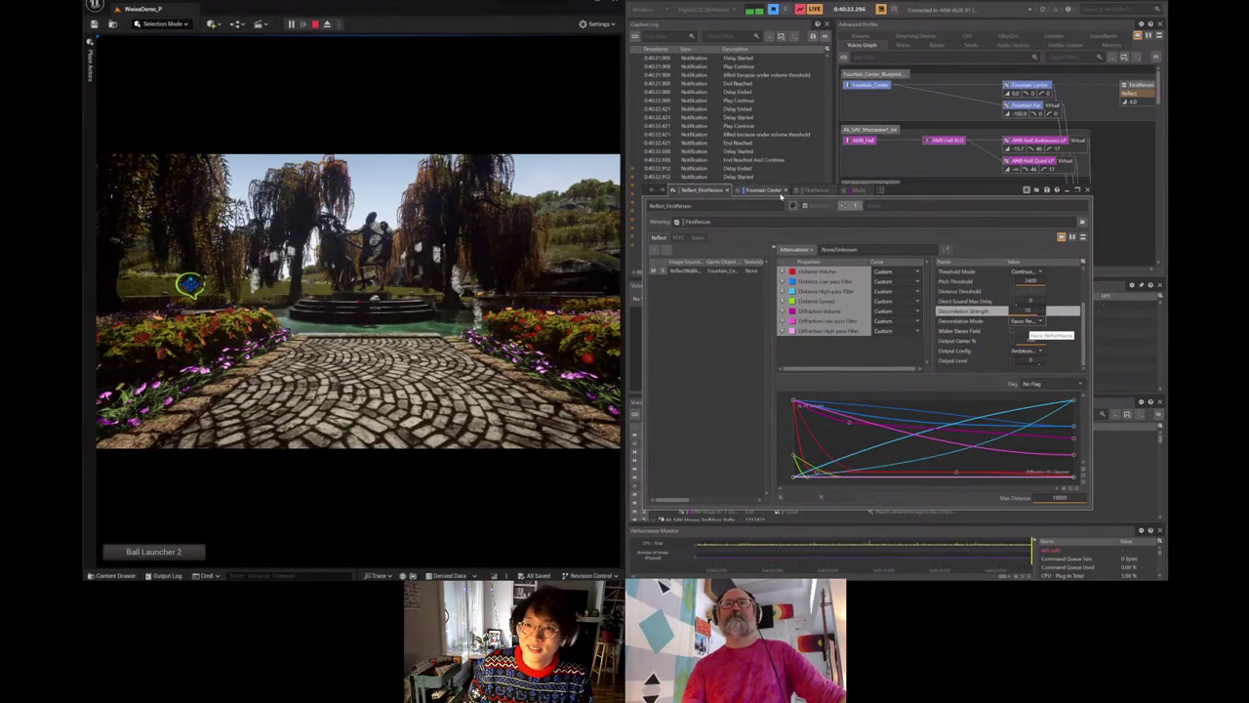
{"action": "left_click", "coordinate": [698, 190]}
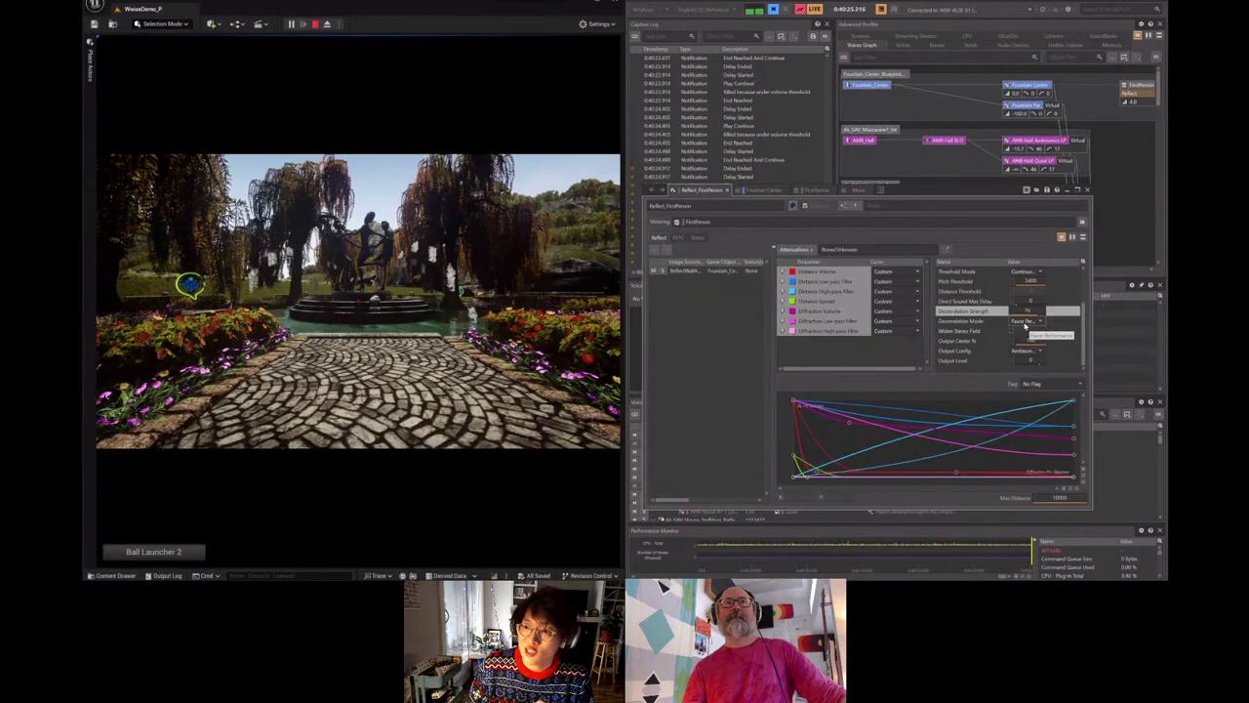
{"action": "left_click", "coordinate": [1024, 322]}
{"action": "left_click", "coordinate": [1025, 336]}
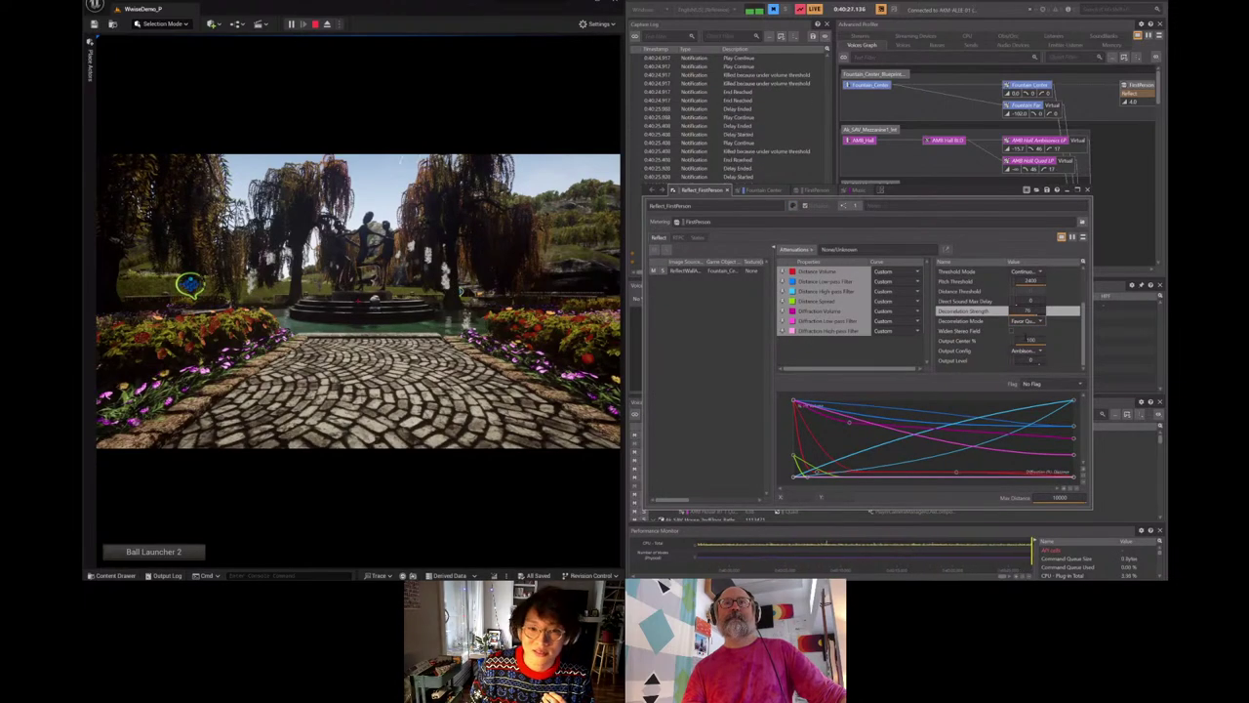
{"action": "left_click", "coordinate": [1024, 322]}
{"action": "left_click", "coordinate": [1025, 332]}
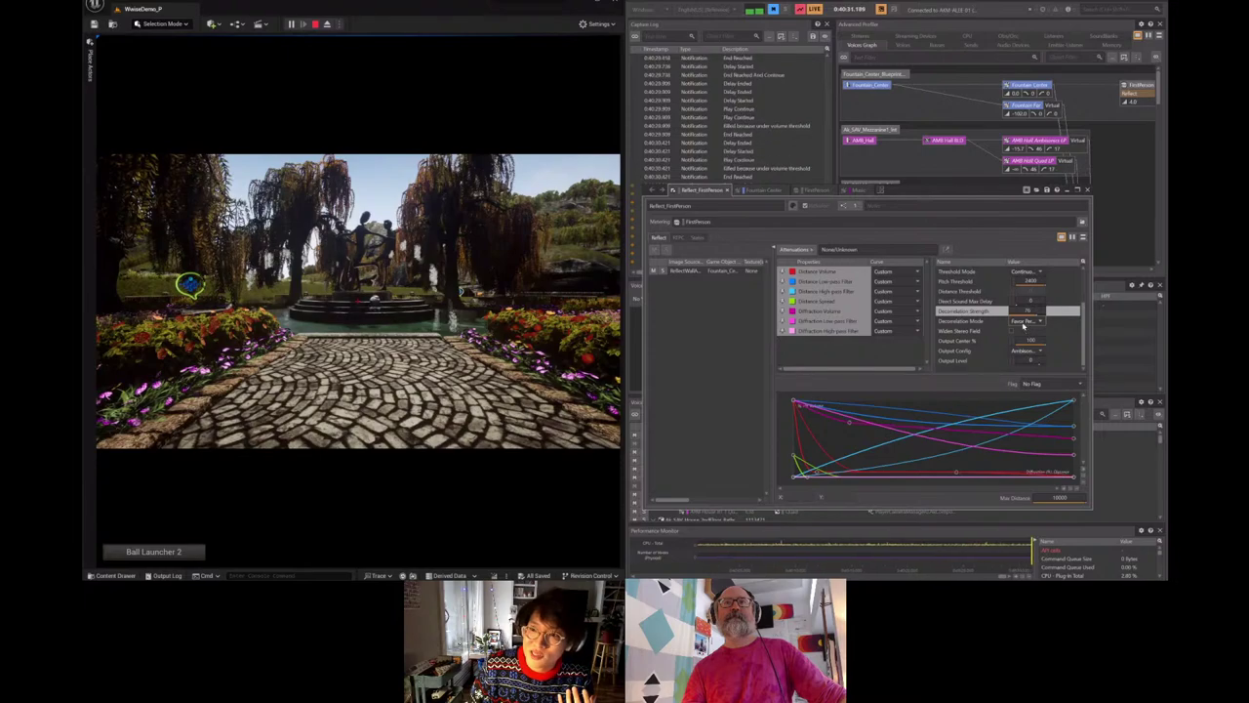
{"action": "left_click", "coordinate": [1024, 322]}
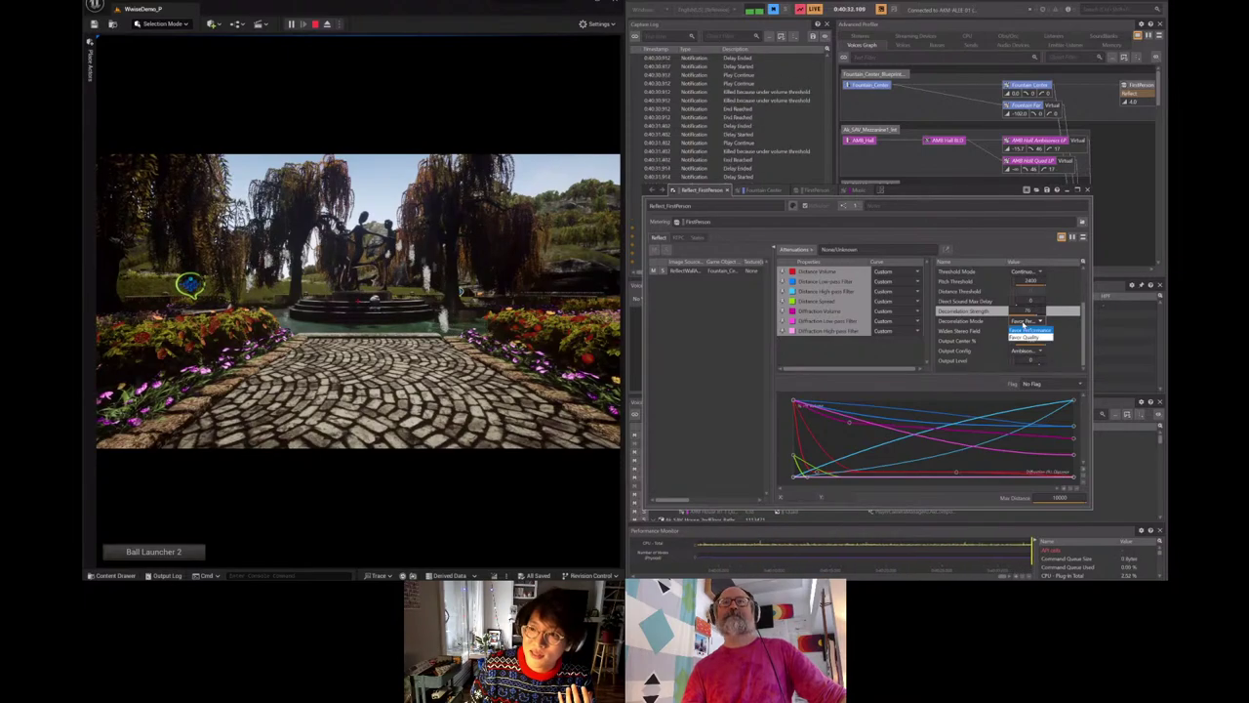
- Mute the Fountain Center sound again and return to the Reflect_FirstPerson effect settings
{"action": "left_click", "coordinate": [764, 190]}
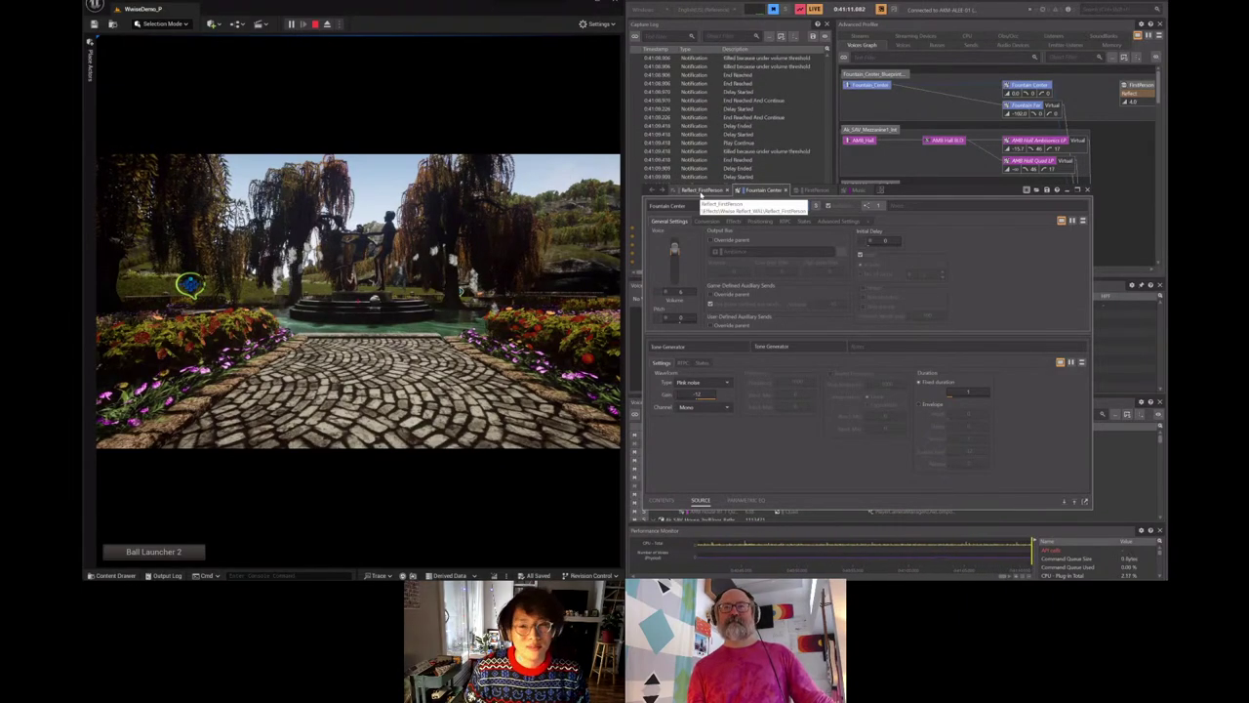
{"action": "left_click", "coordinate": [701, 195]}
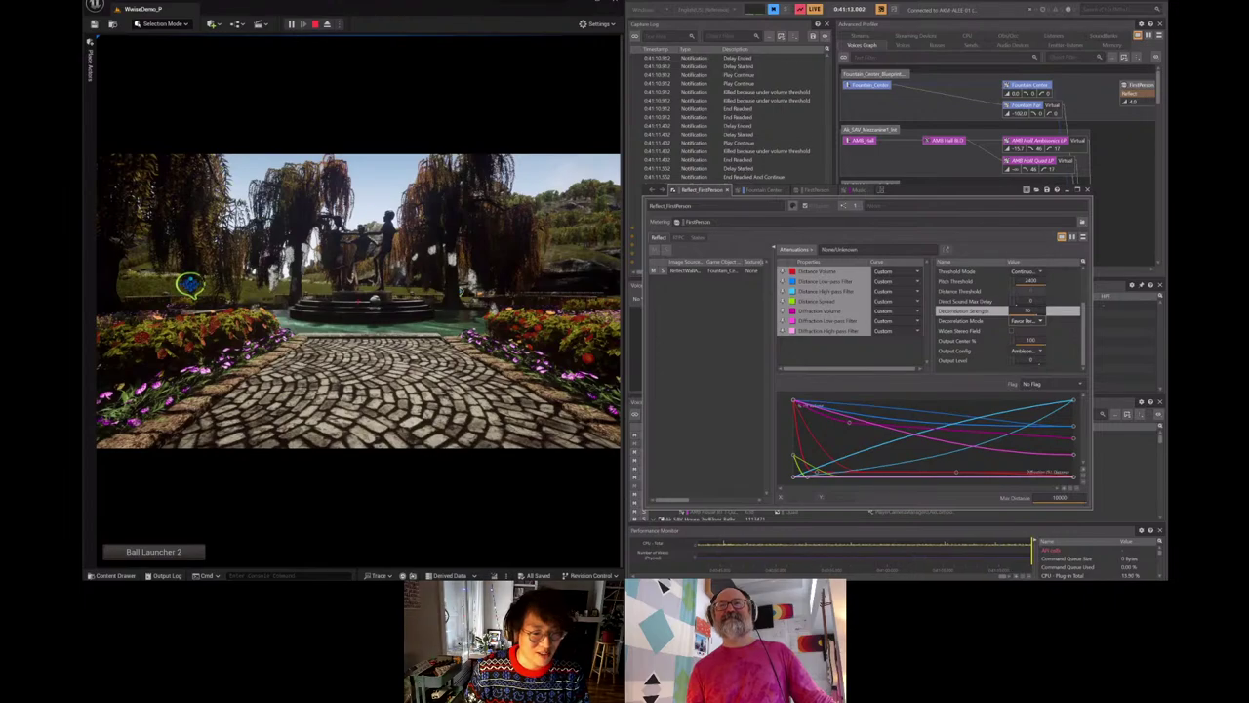
- Switch to the browser presentation and advance to the Stereo Image Widening slide
{"action": "left_click", "coordinate": [300, 588]}
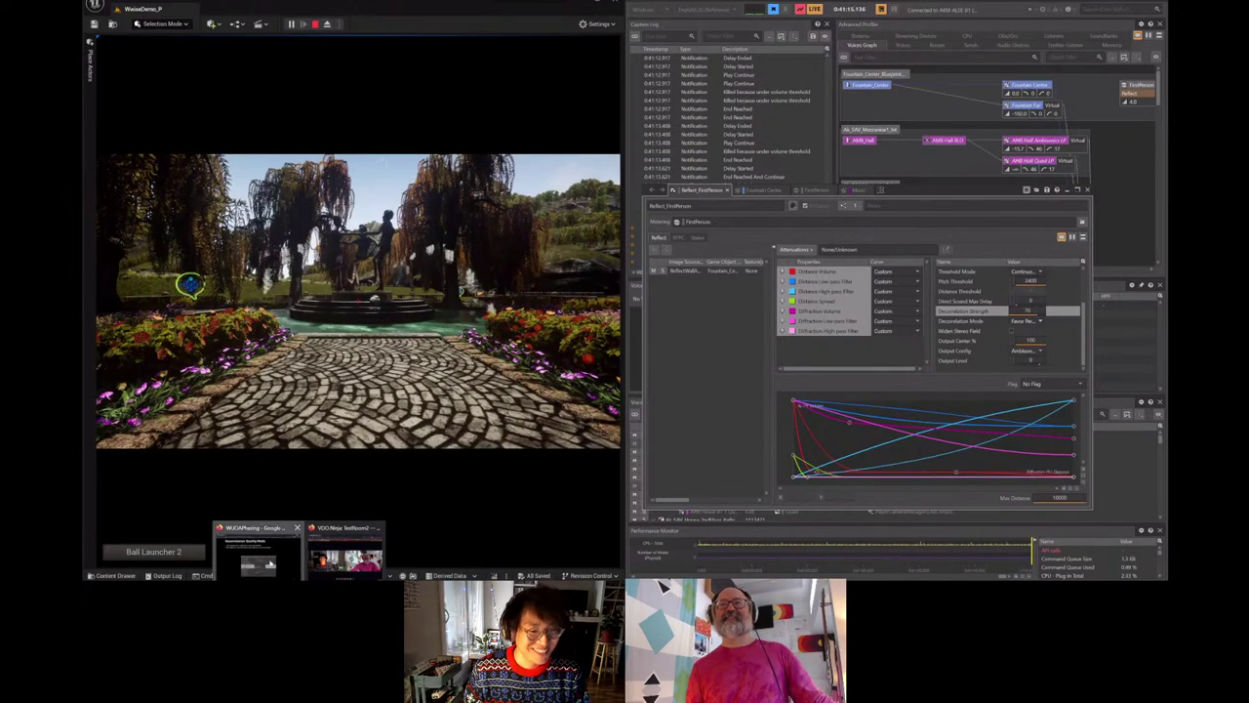
{"action": "left_click", "coordinate": [271, 558]}
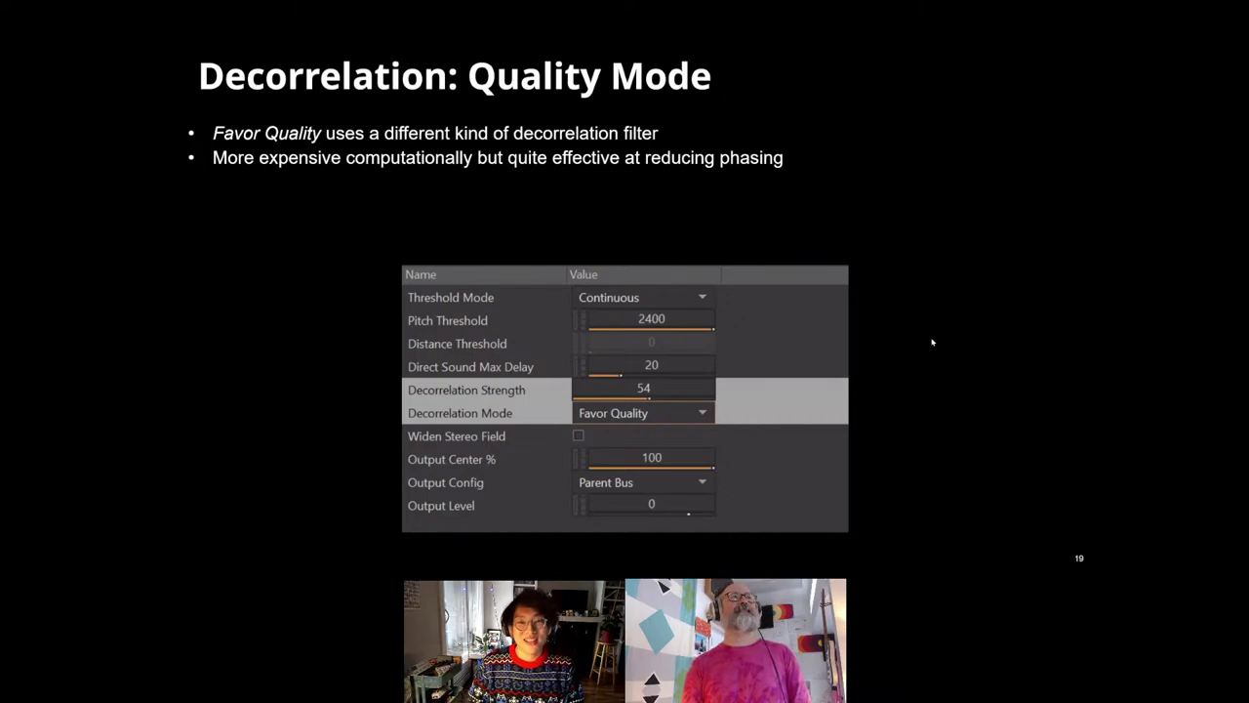
{"action": "key", "text": "Right"}
{"action": "key", "text": "Right"}
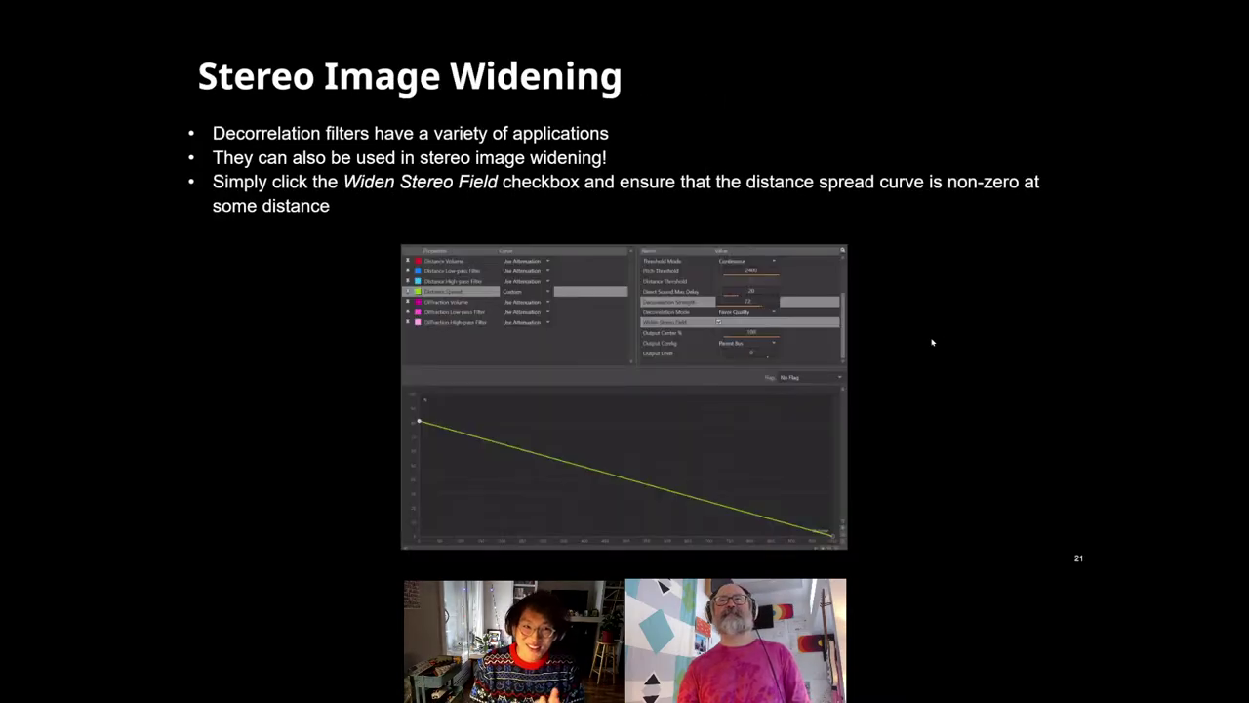